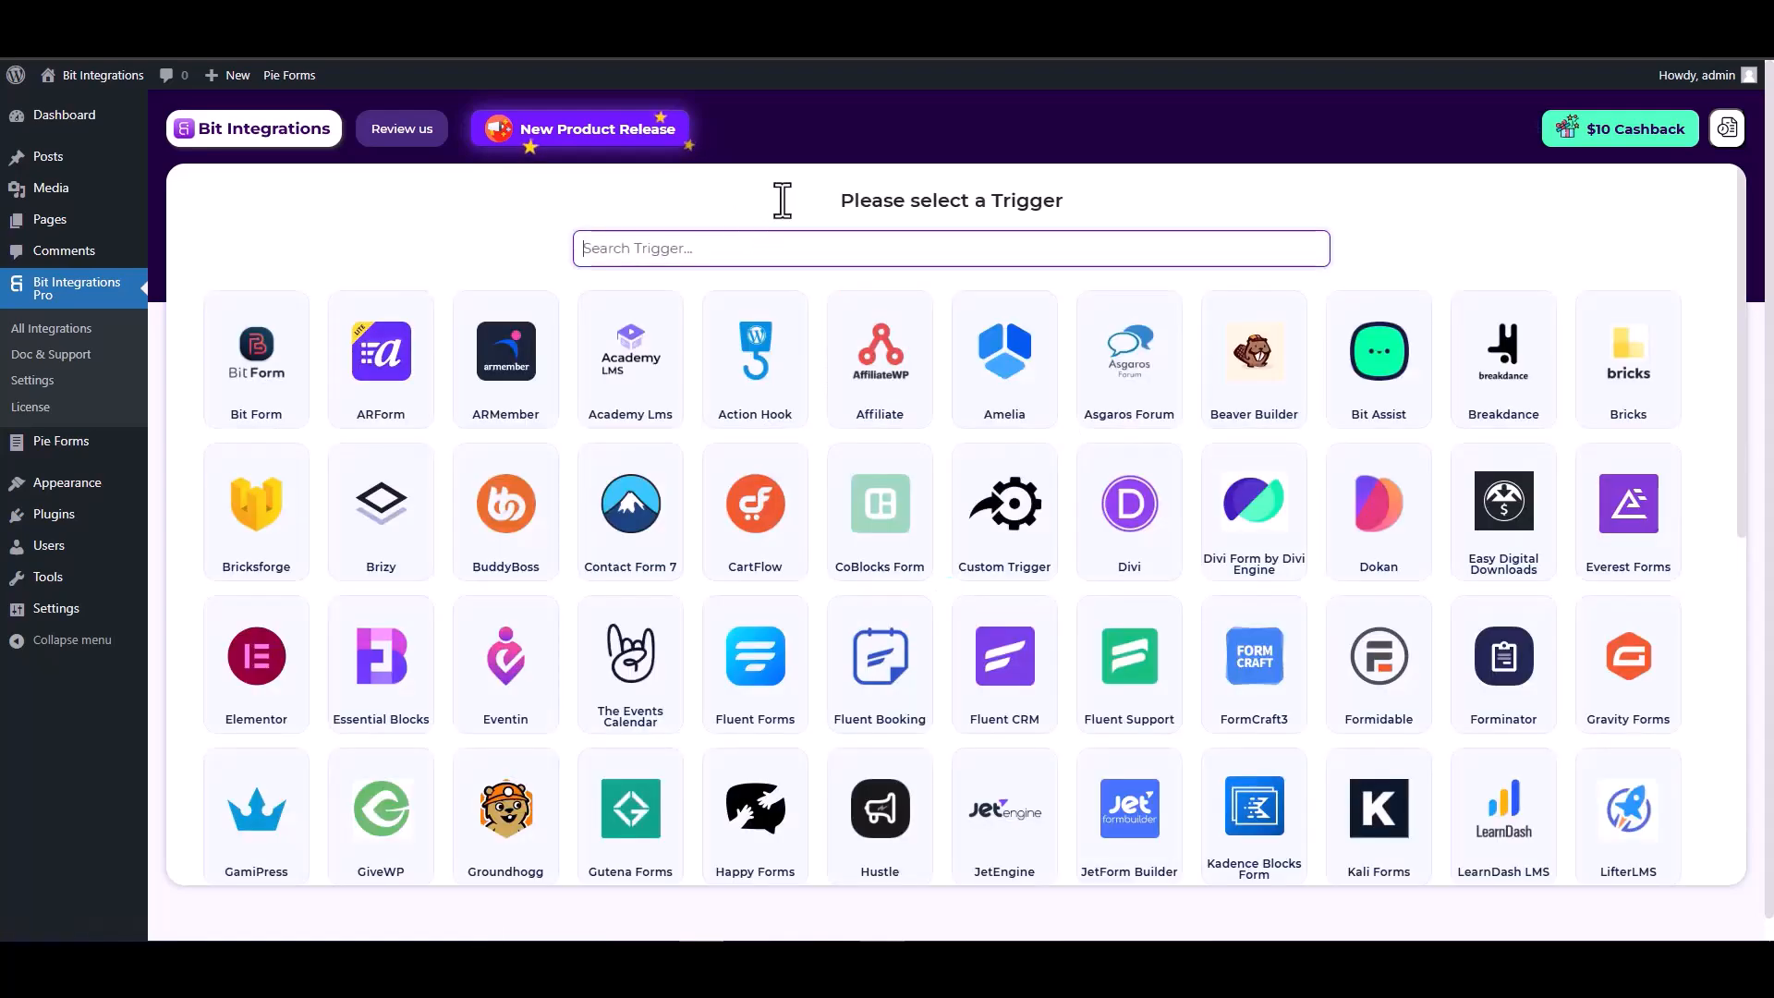
Step: Choose Pie Forms as the trigger and start fetching a form submission
{"action": "type", "text": "pie"}
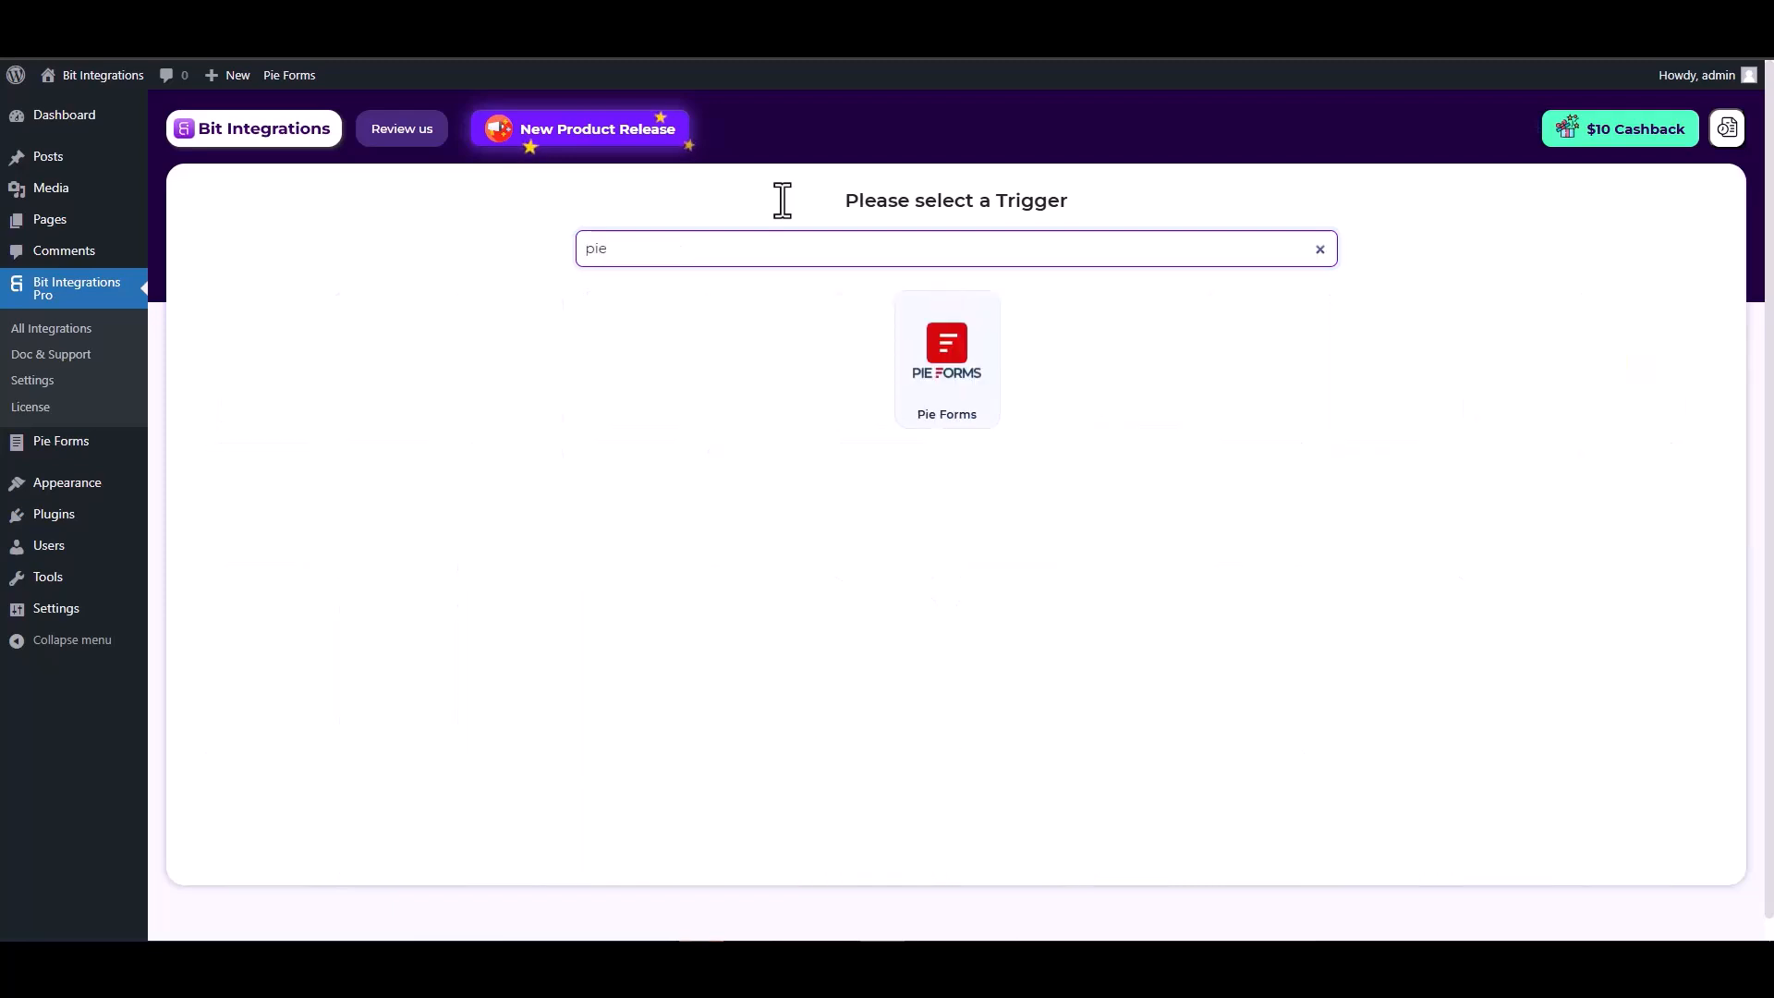
{"action": "left_click", "coordinate": [942, 384]}
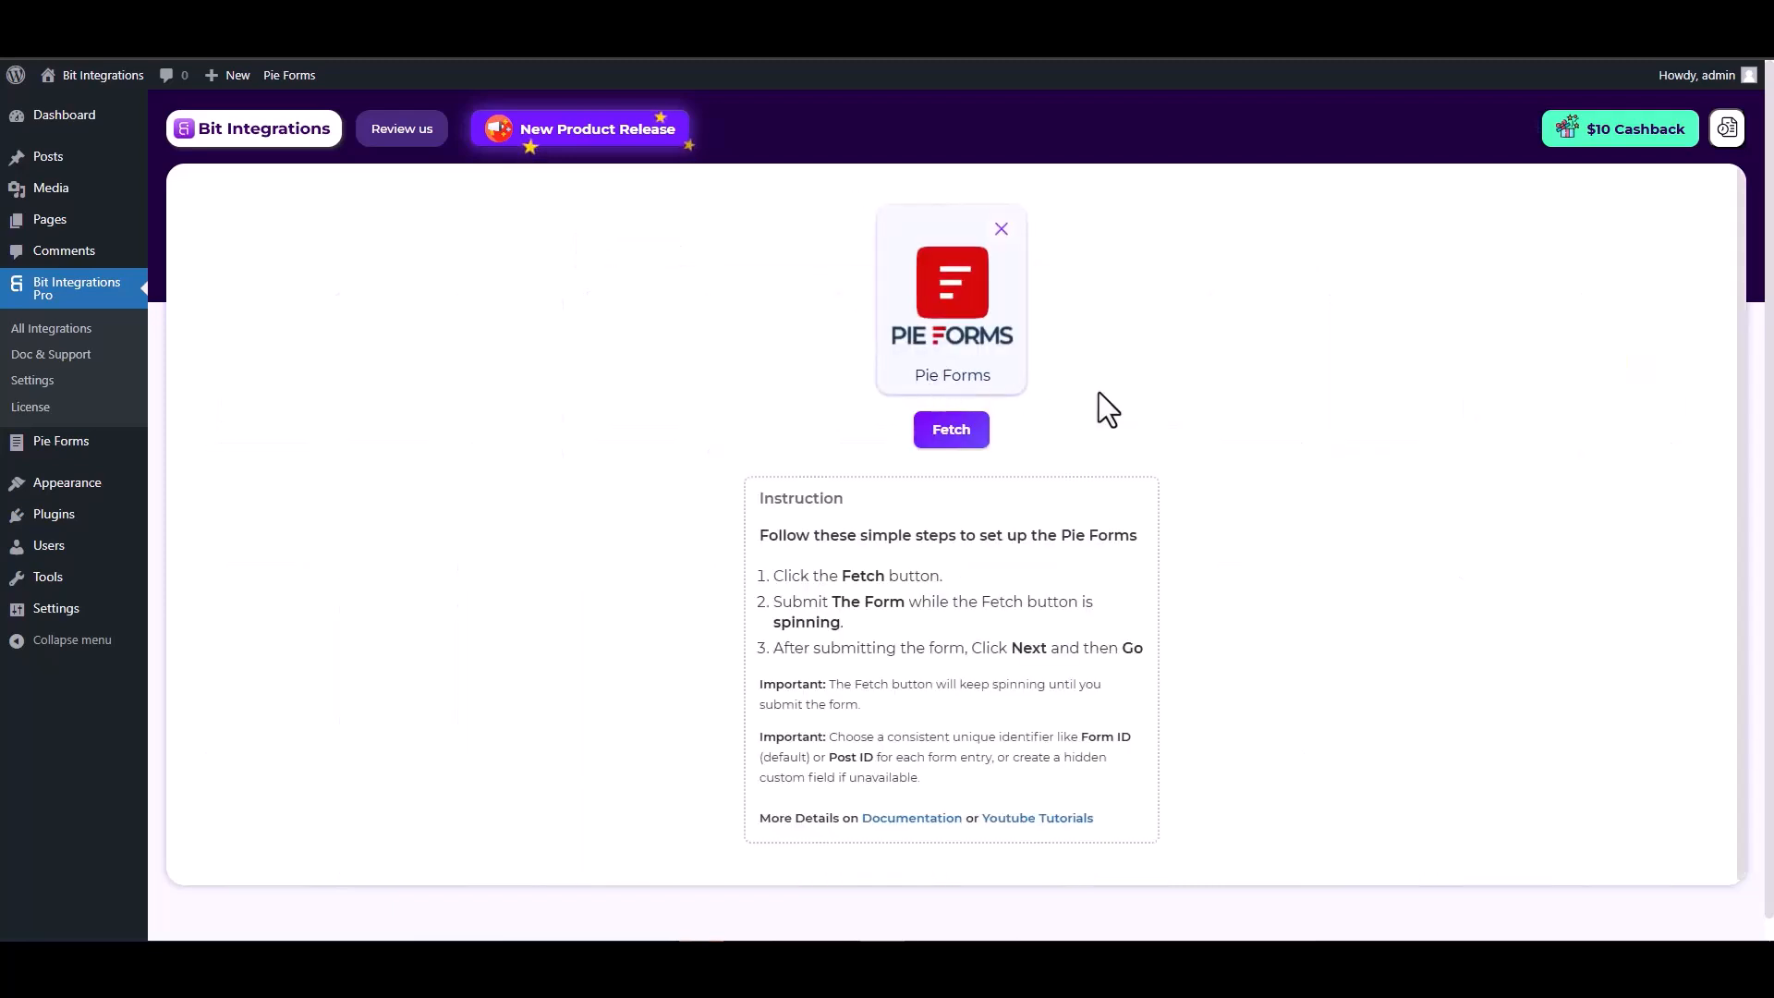
{"action": "left_click", "coordinate": [957, 436]}
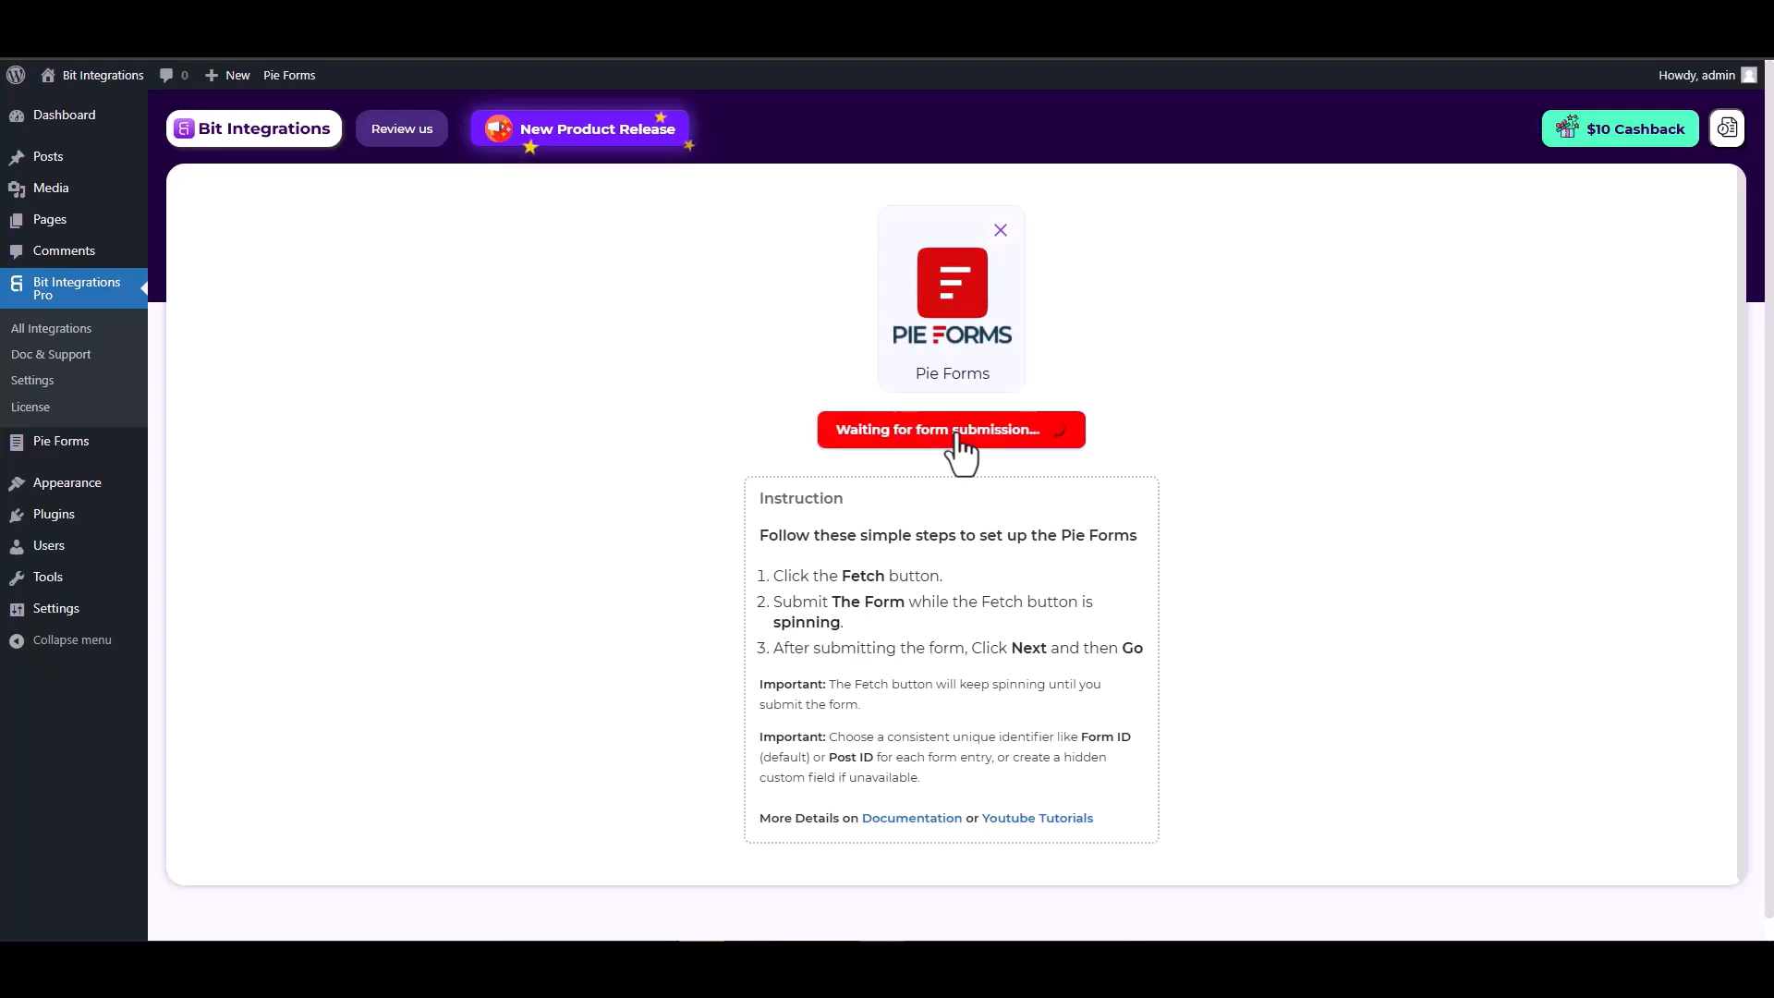
Step: On the site's form page, submit the form with the name "test", a test e-mail address and a sample number
{"action": "key", "text": "ctrl+Tab"}
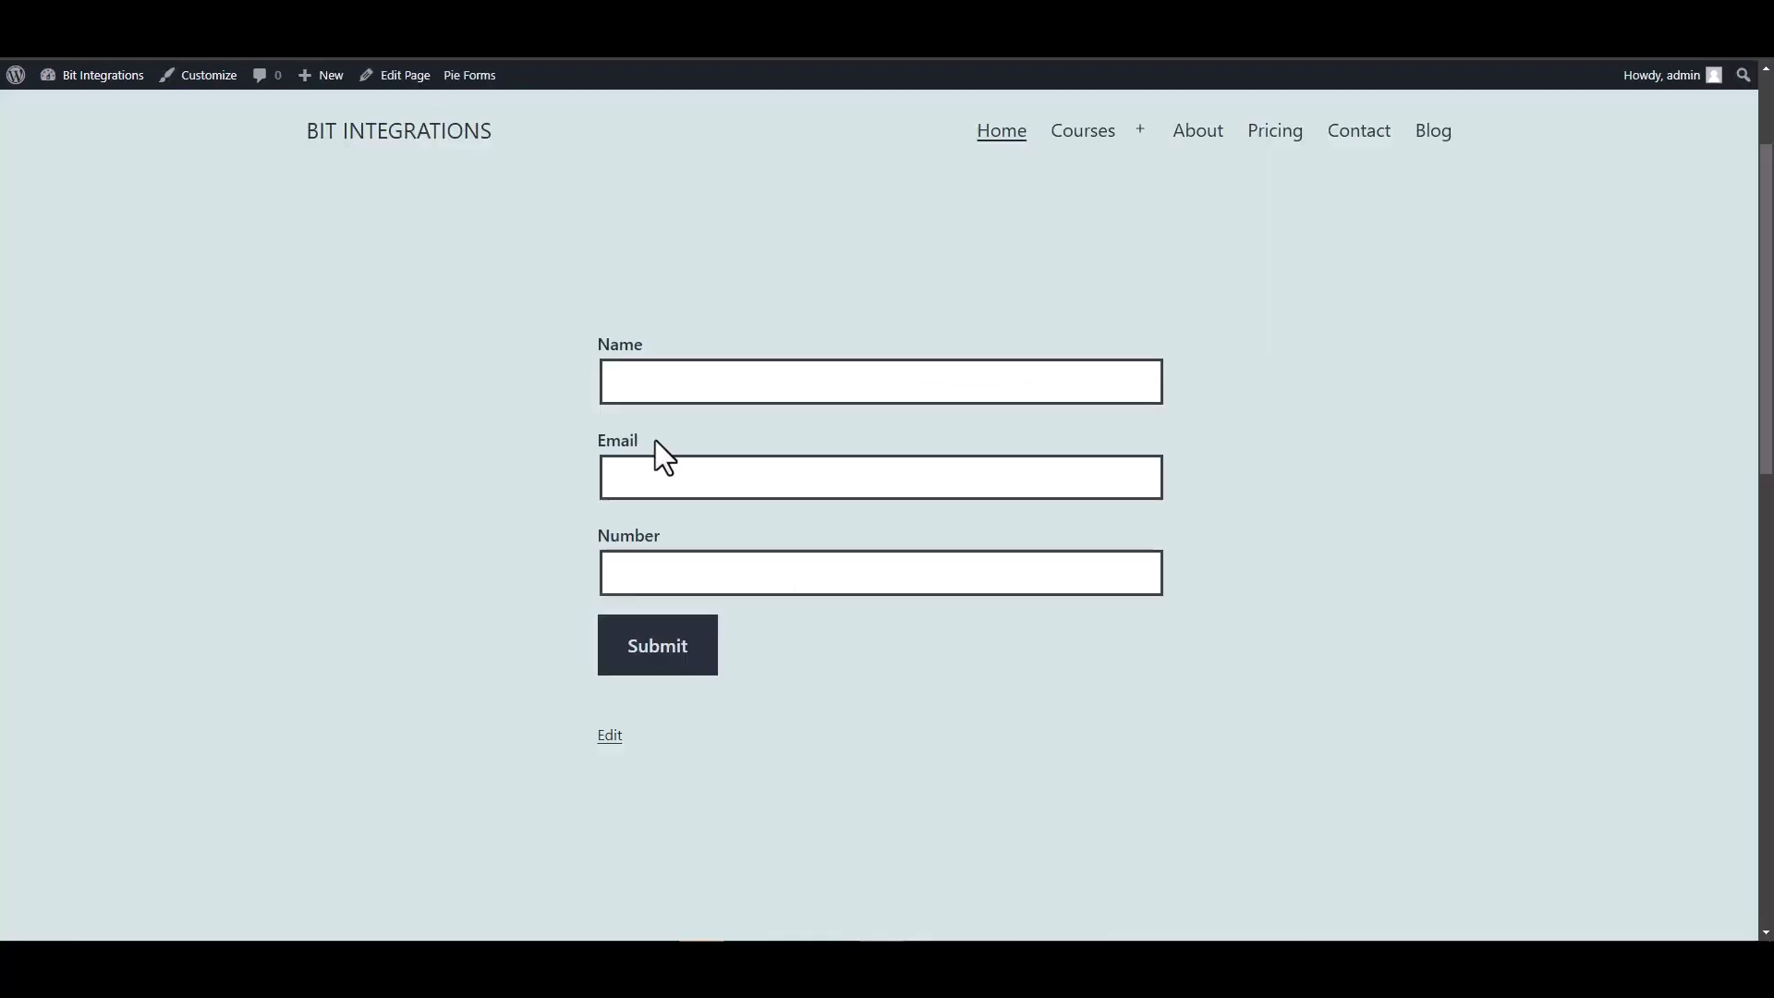
{"action": "left_click", "coordinate": [688, 387]}
{"action": "type", "text": "test"}
{"action": "left_click", "coordinate": [1157, 476]}
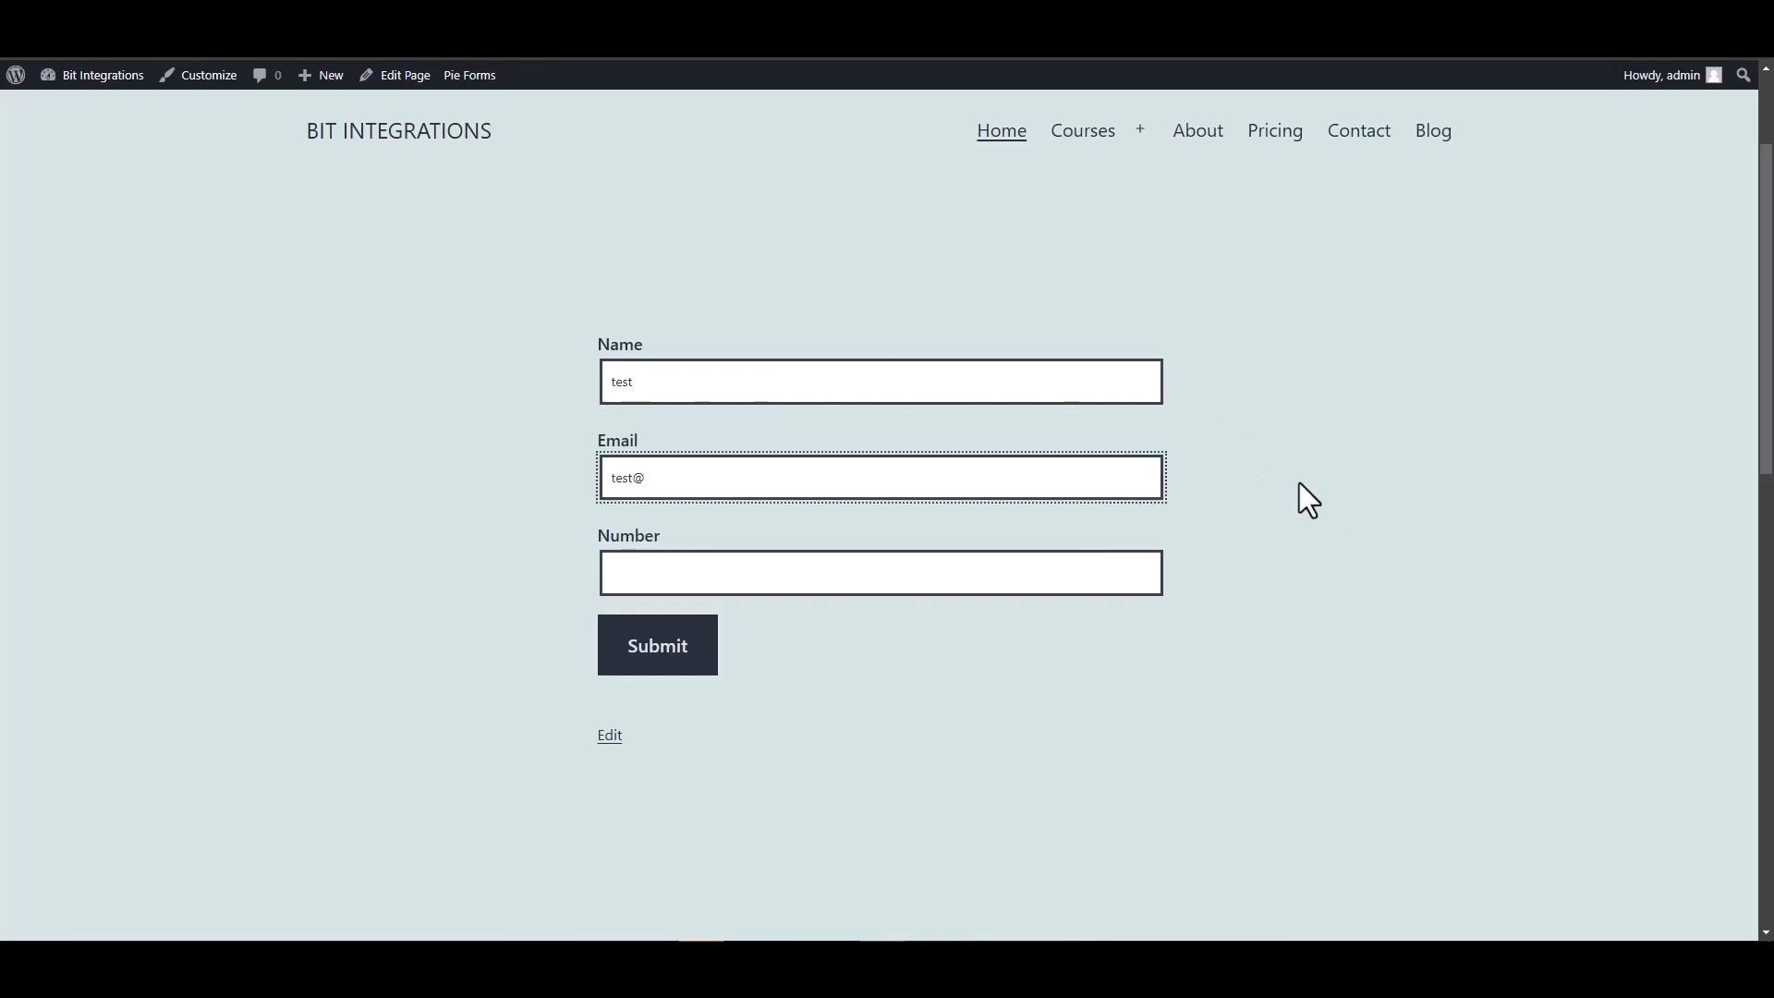
{"action": "type", "text": "test@gmail.com"}
{"action": "left_click", "coordinate": [1111, 560]}
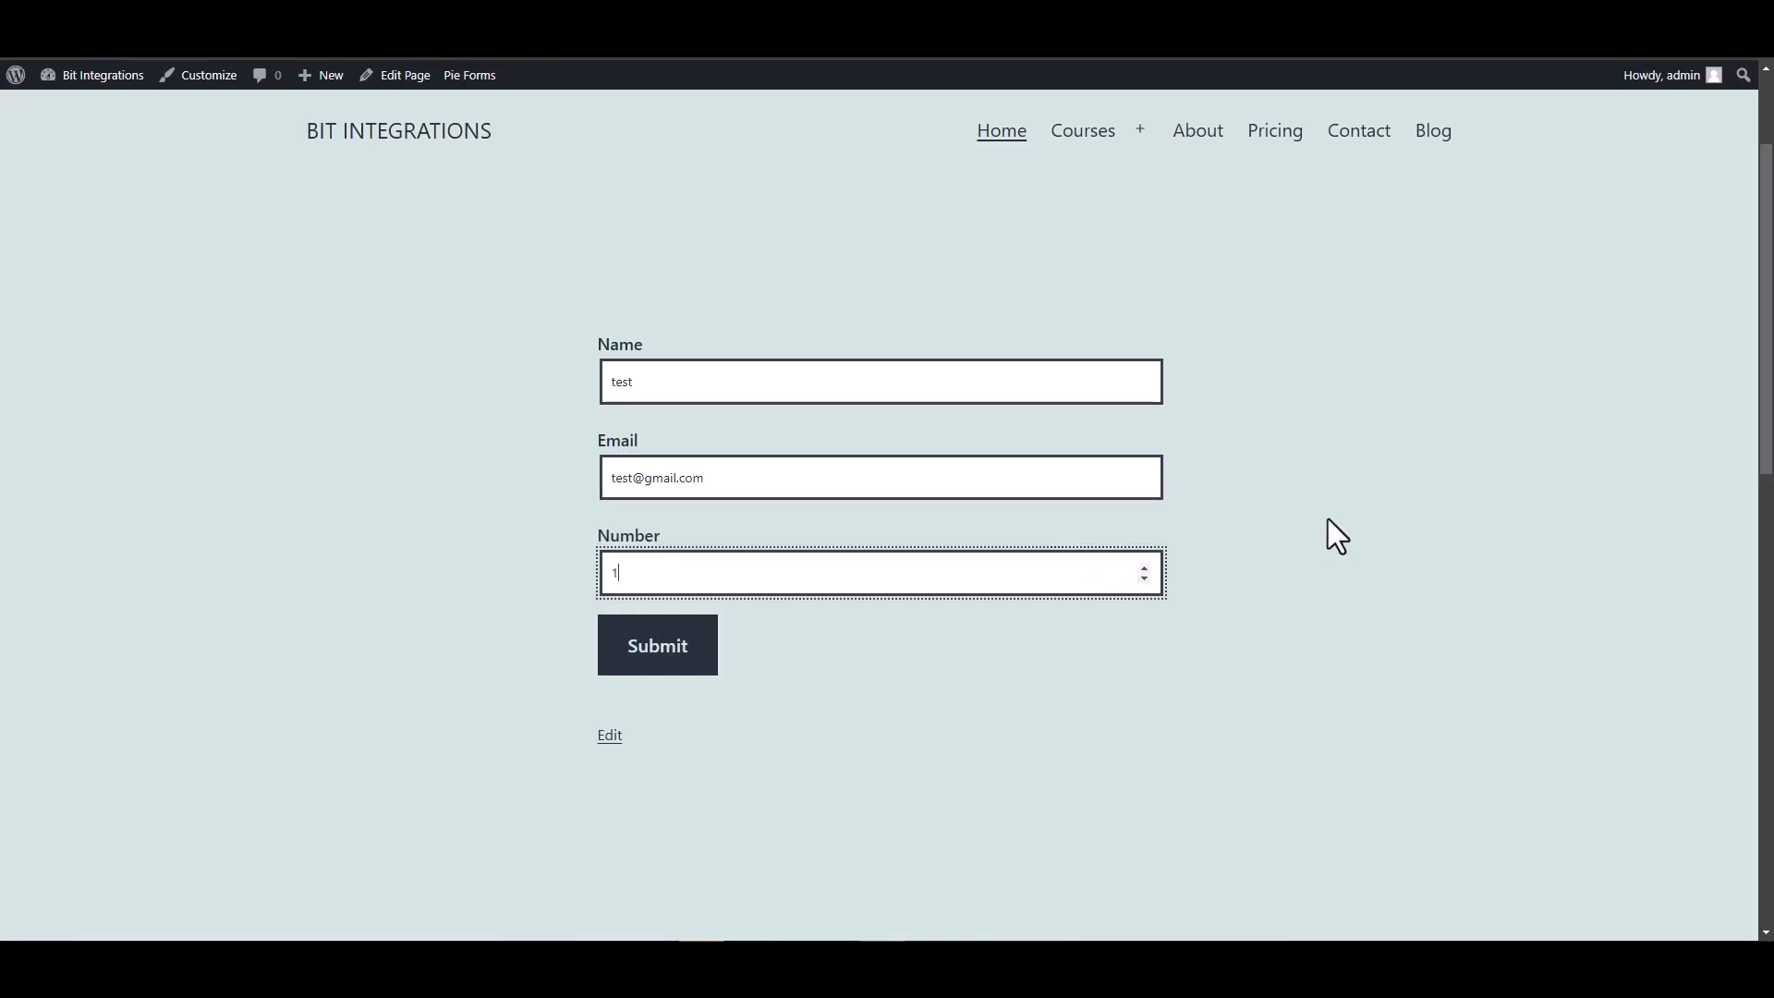
{"action": "left_click", "coordinate": [663, 657]}
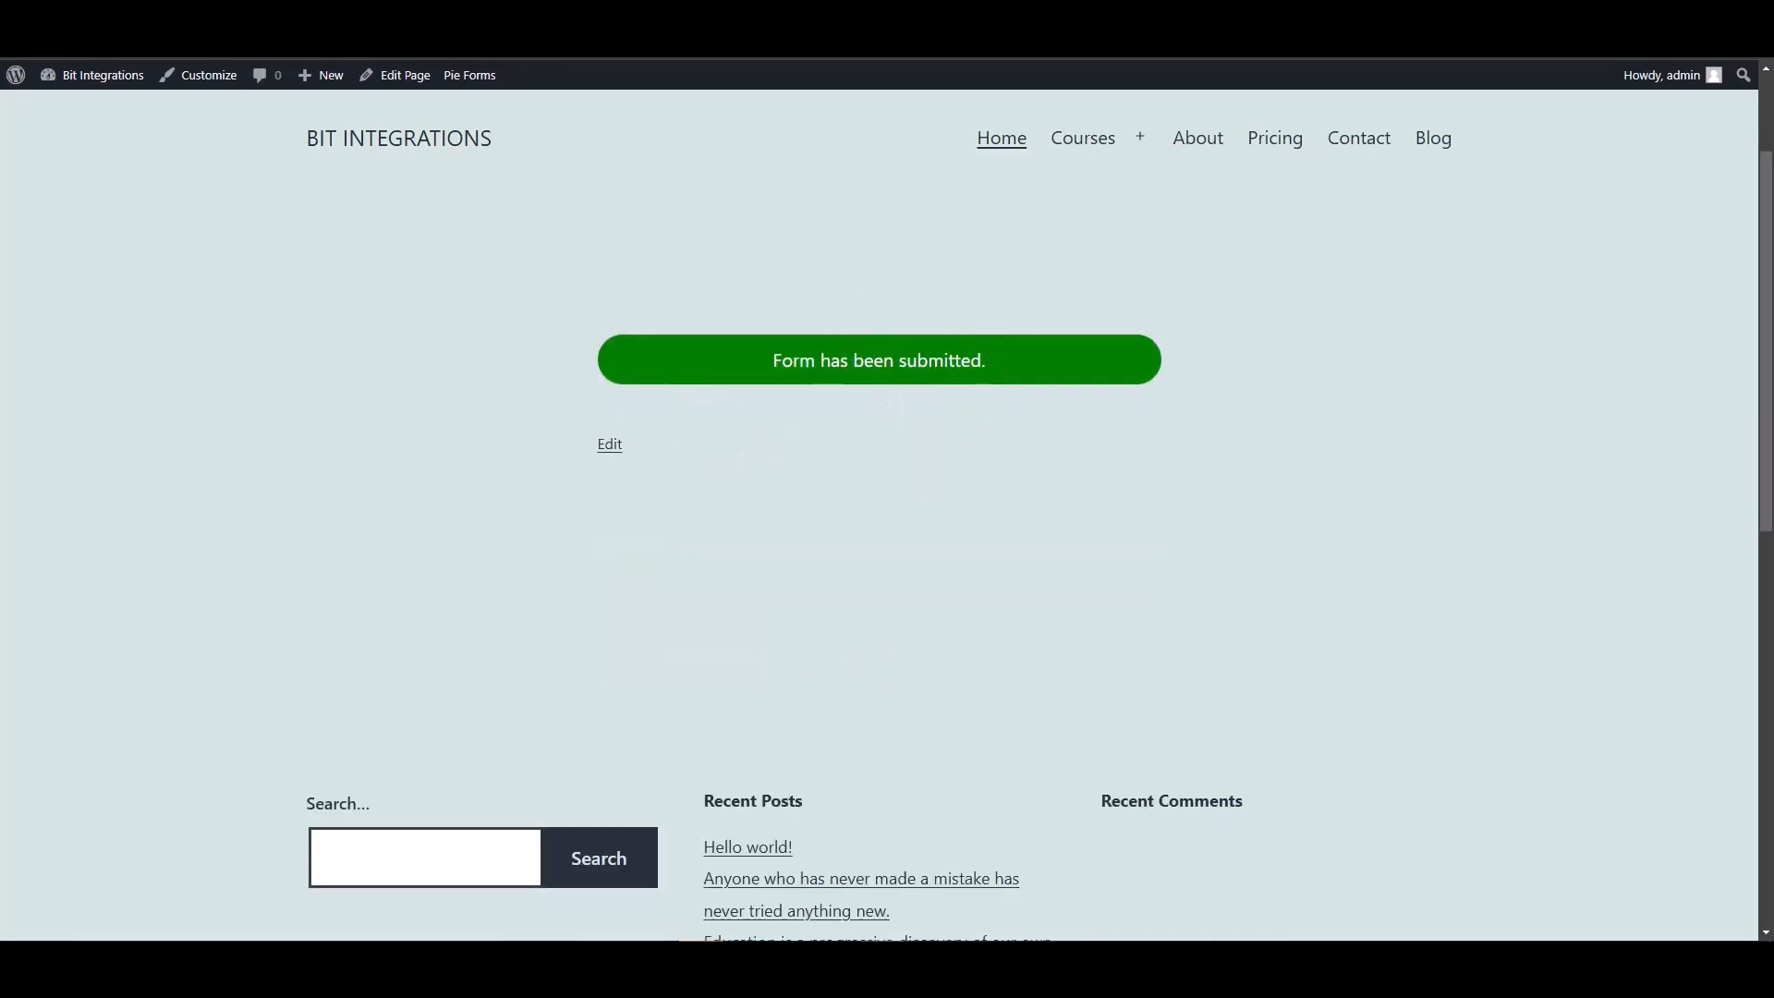
Step: Return to the Pie Forms trigger setup and review the fetched Name, Email and Number fields
{"action": "left_click", "coordinate": [231, 27]}
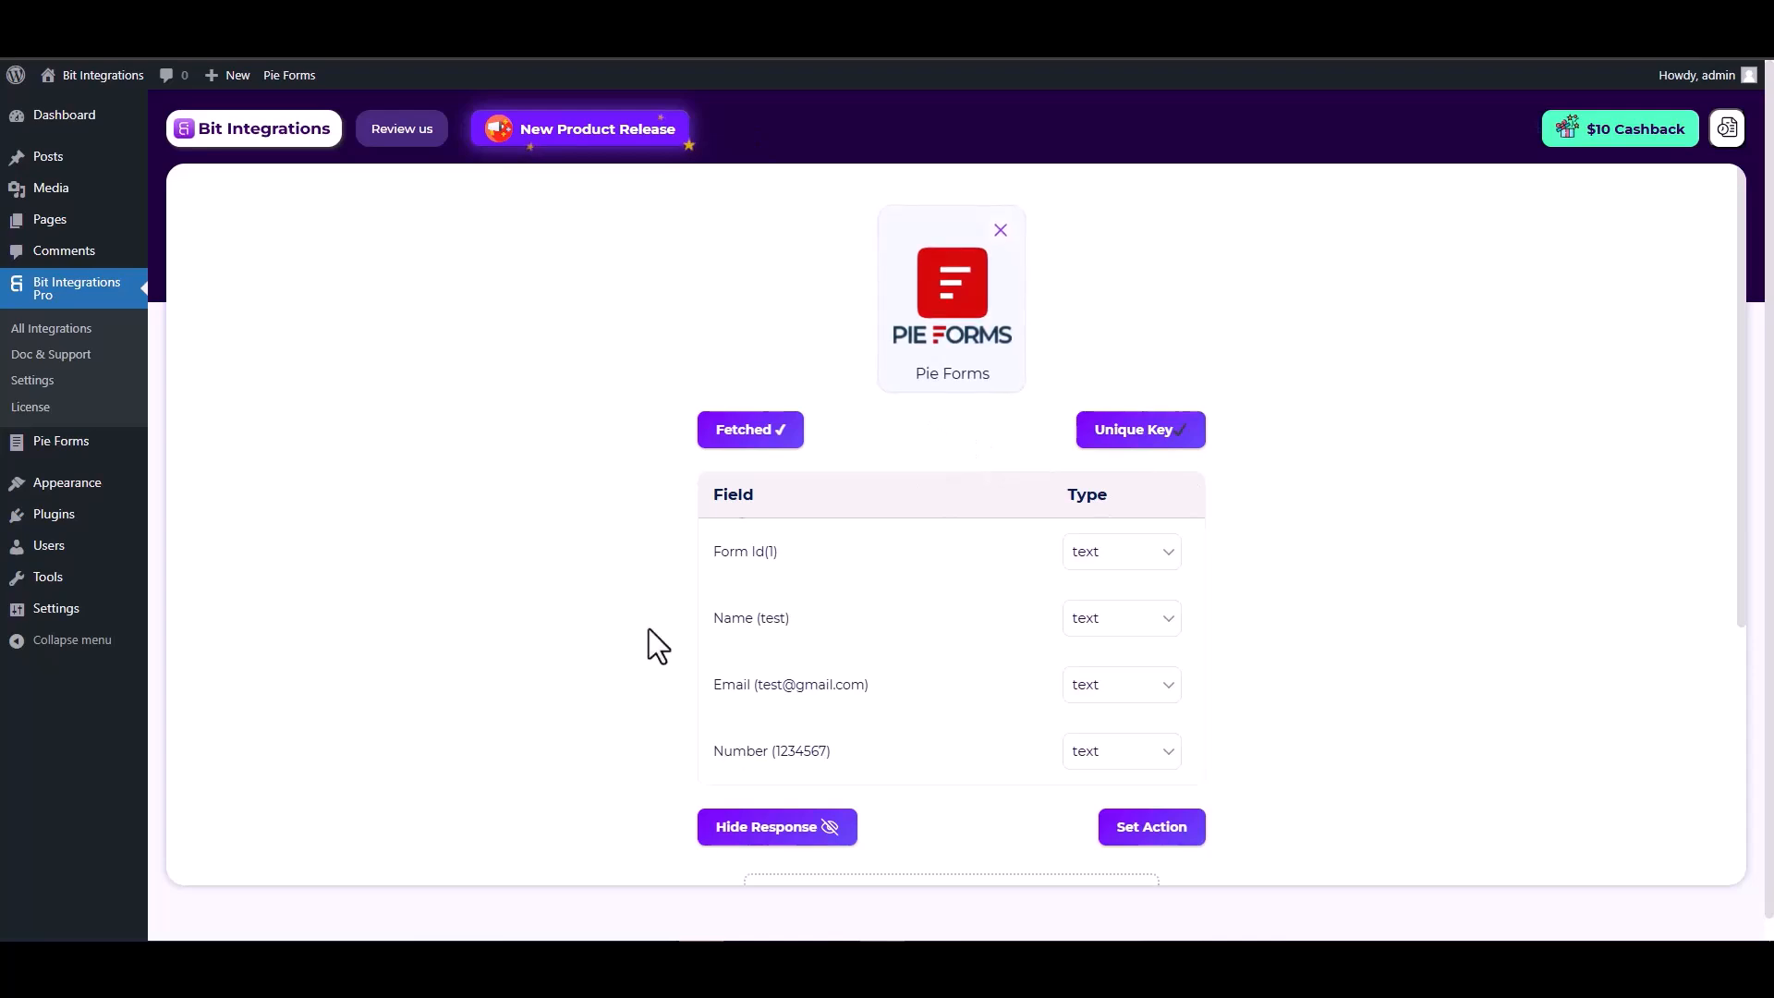
{"action": "scroll", "coordinate": [649, 628], "scroll_direction": "down", "scroll_amount": 2}
{"action": "left_click_drag", "start_coordinate": [798, 434], "coordinate": [714, 433]}
{"action": "left_click_drag", "start_coordinate": [863, 500], "coordinate": [719, 500]}
{"action": "left_click_drag", "start_coordinate": [839, 565], "coordinate": [720, 566]}
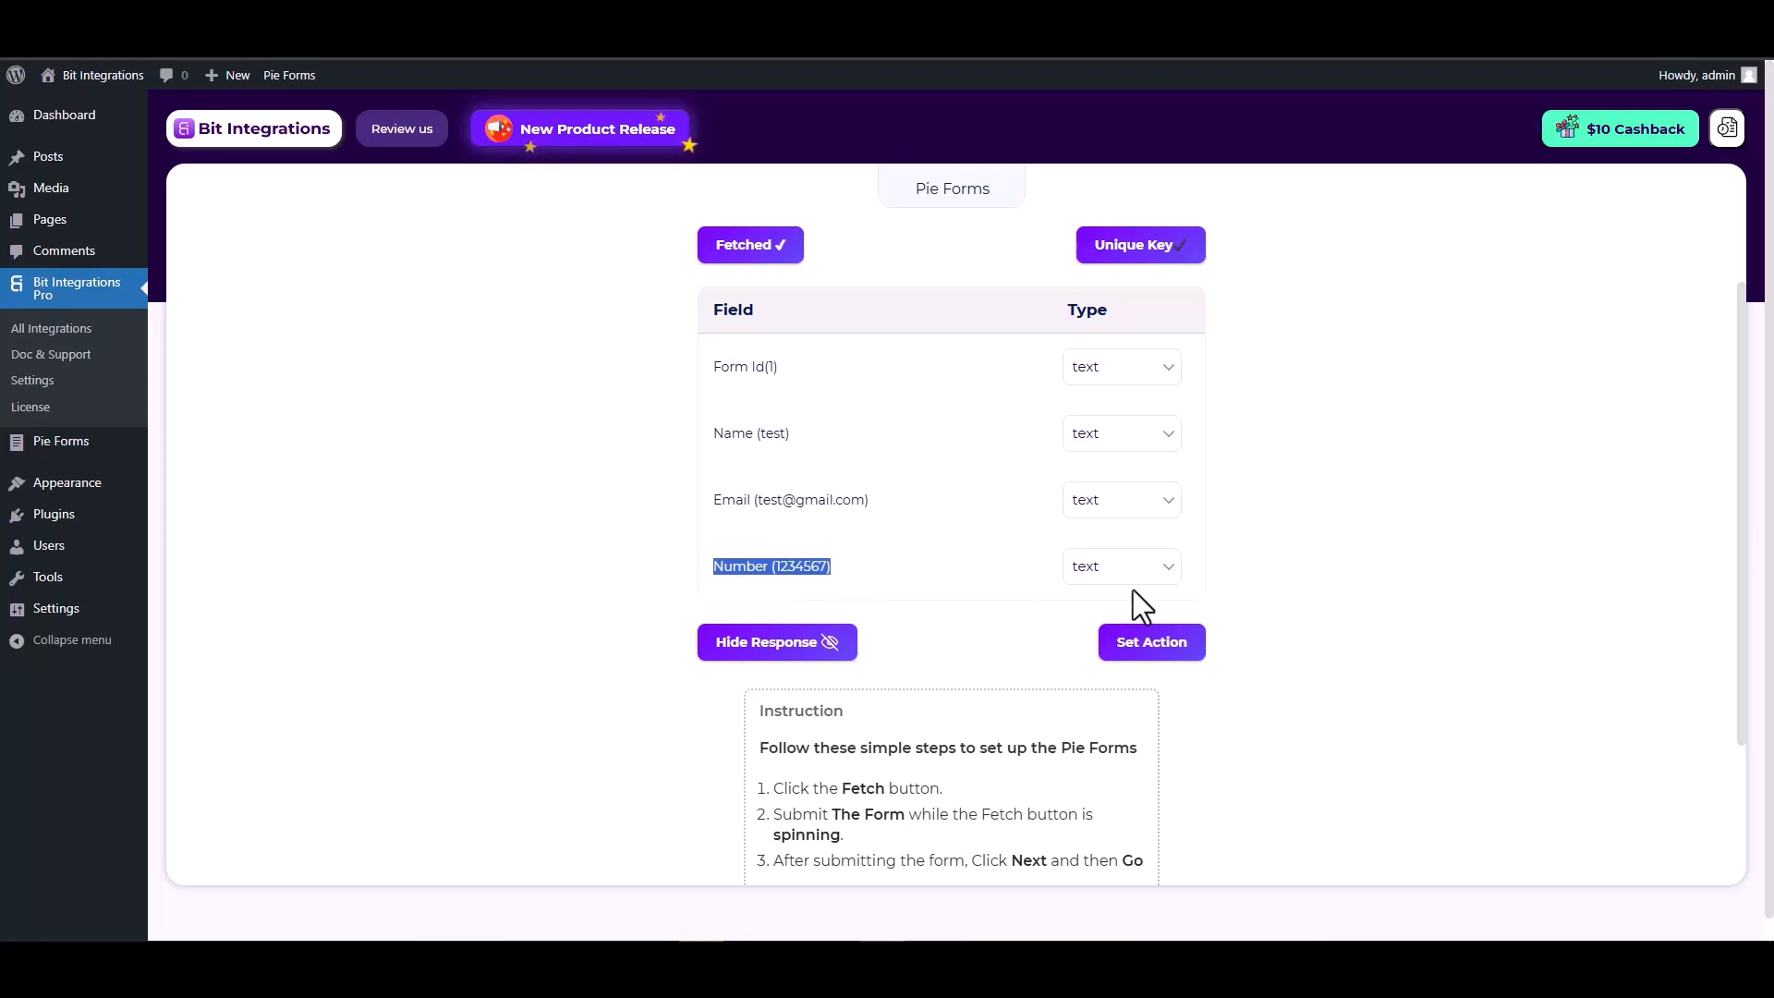
{"action": "left_click", "coordinate": [1323, 595]}
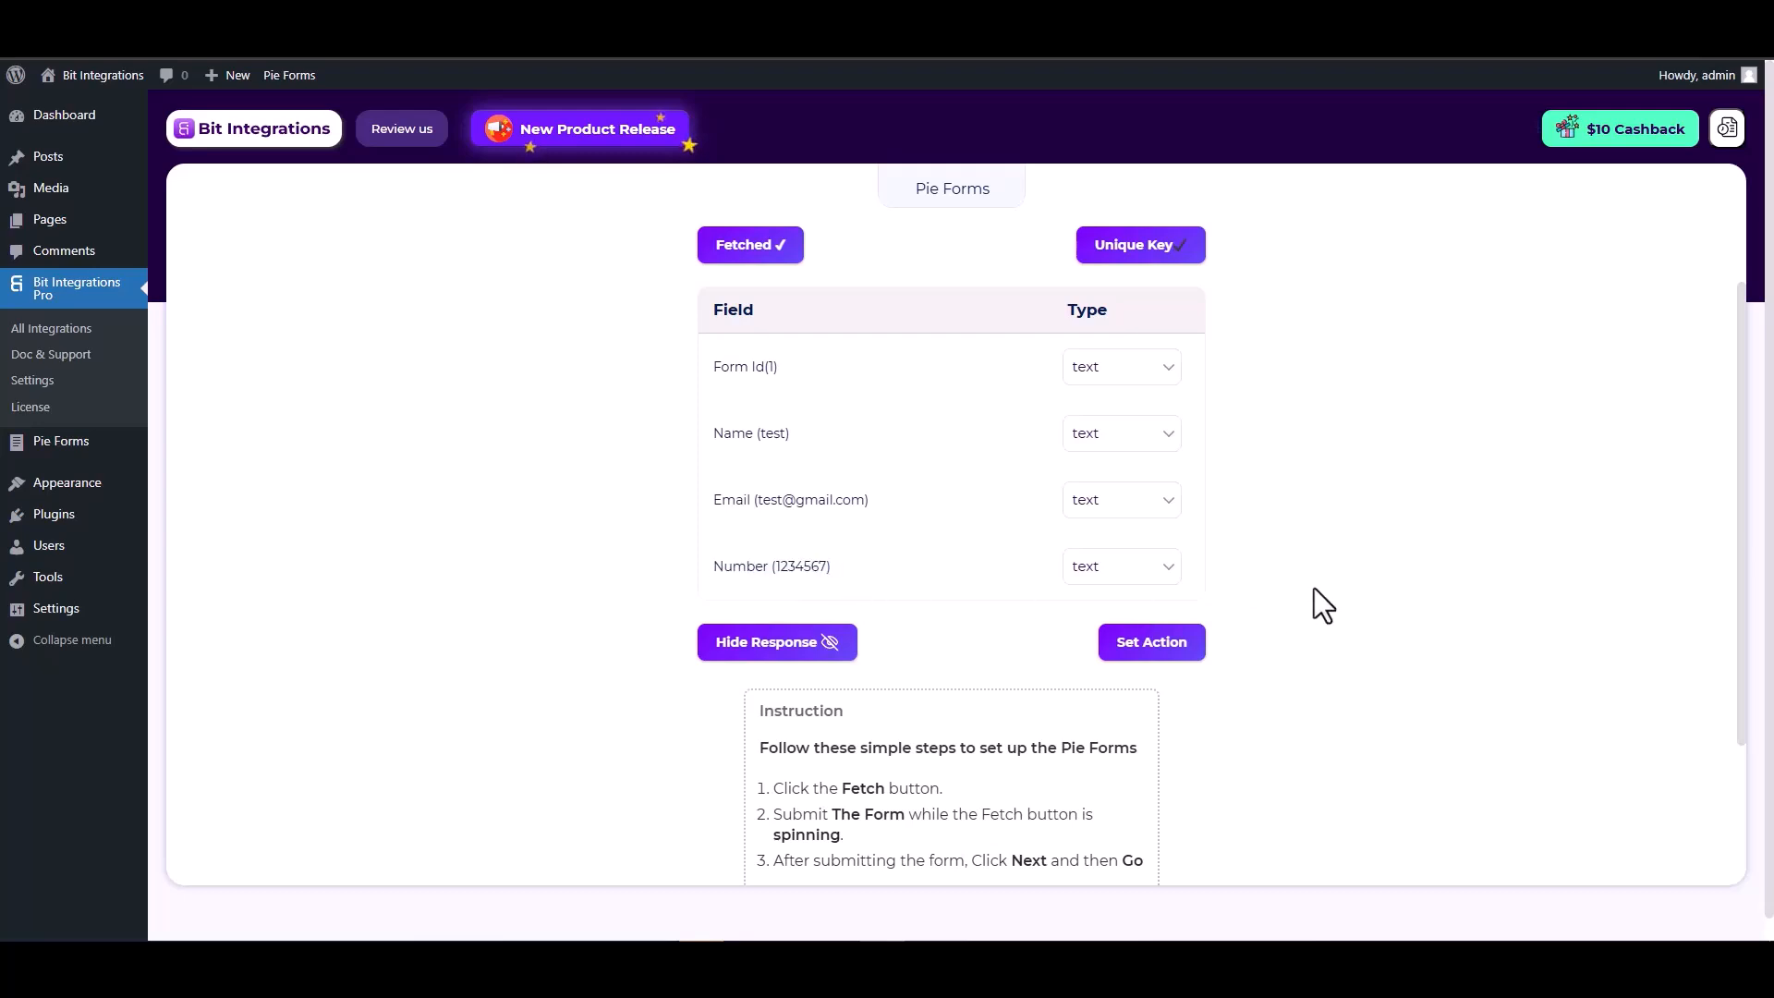
Step: Proceed to setting the action and choose WhatsApp
{"action": "left_click", "coordinate": [1157, 663]}
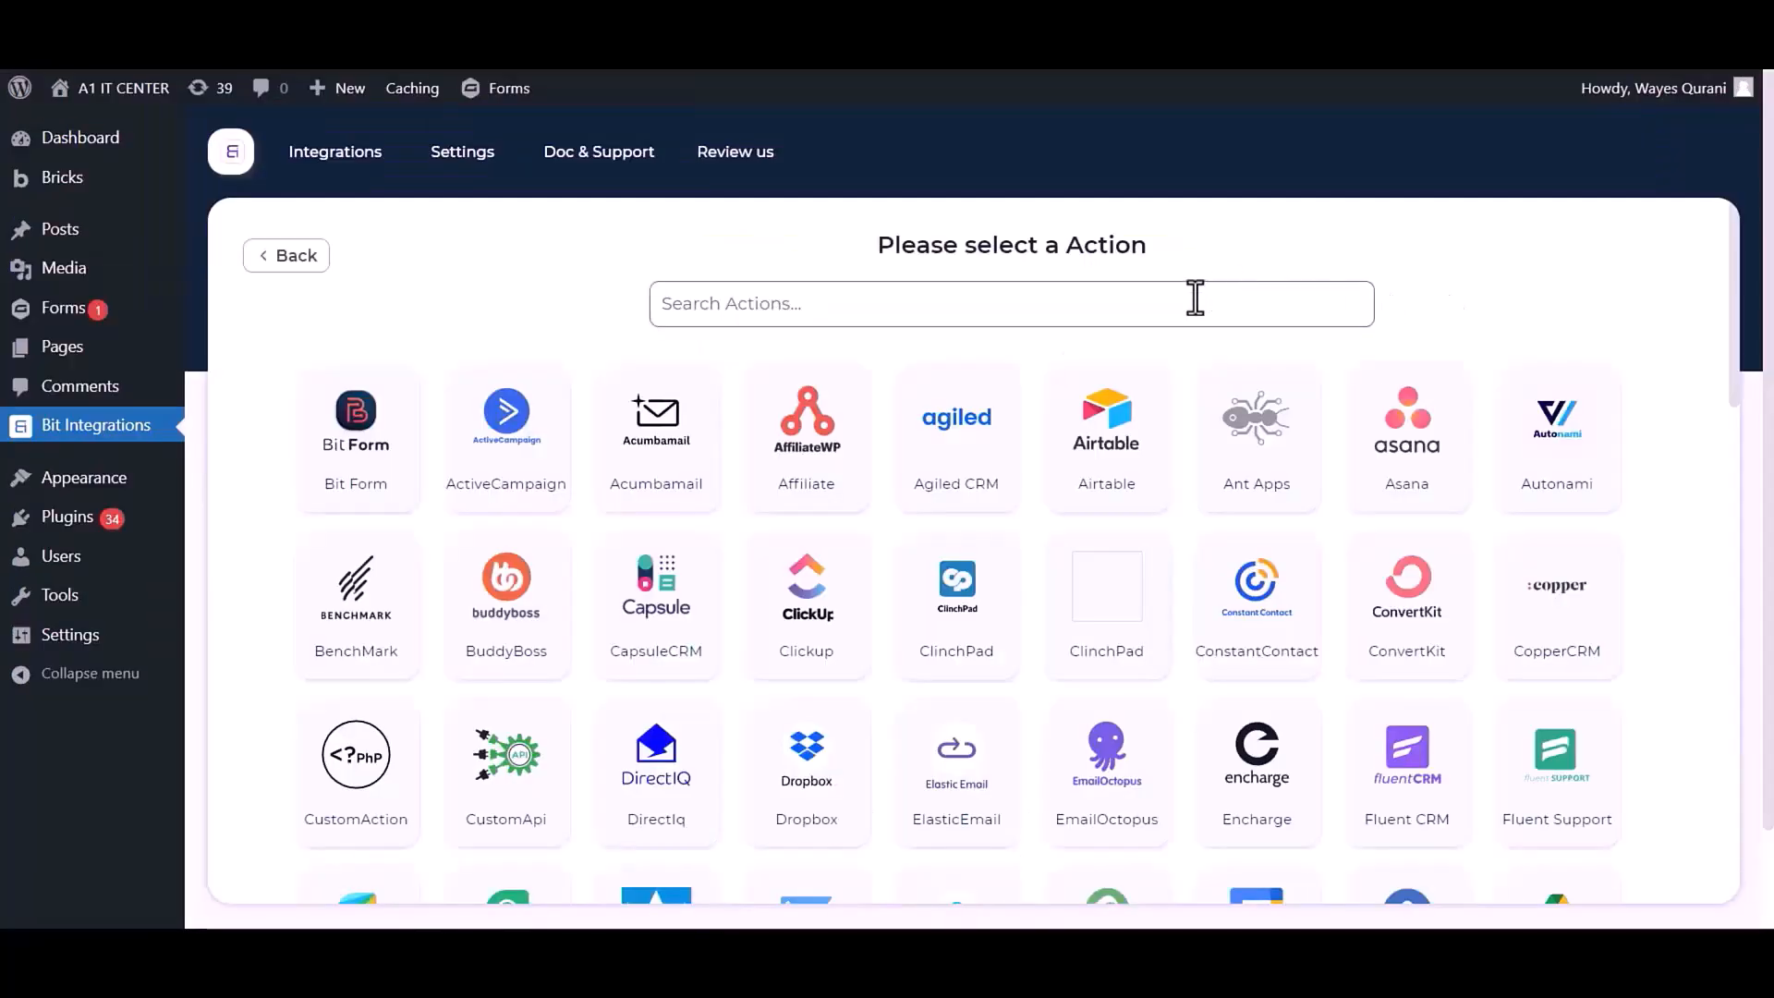
{"action": "type", "text": "Whatsapp"}
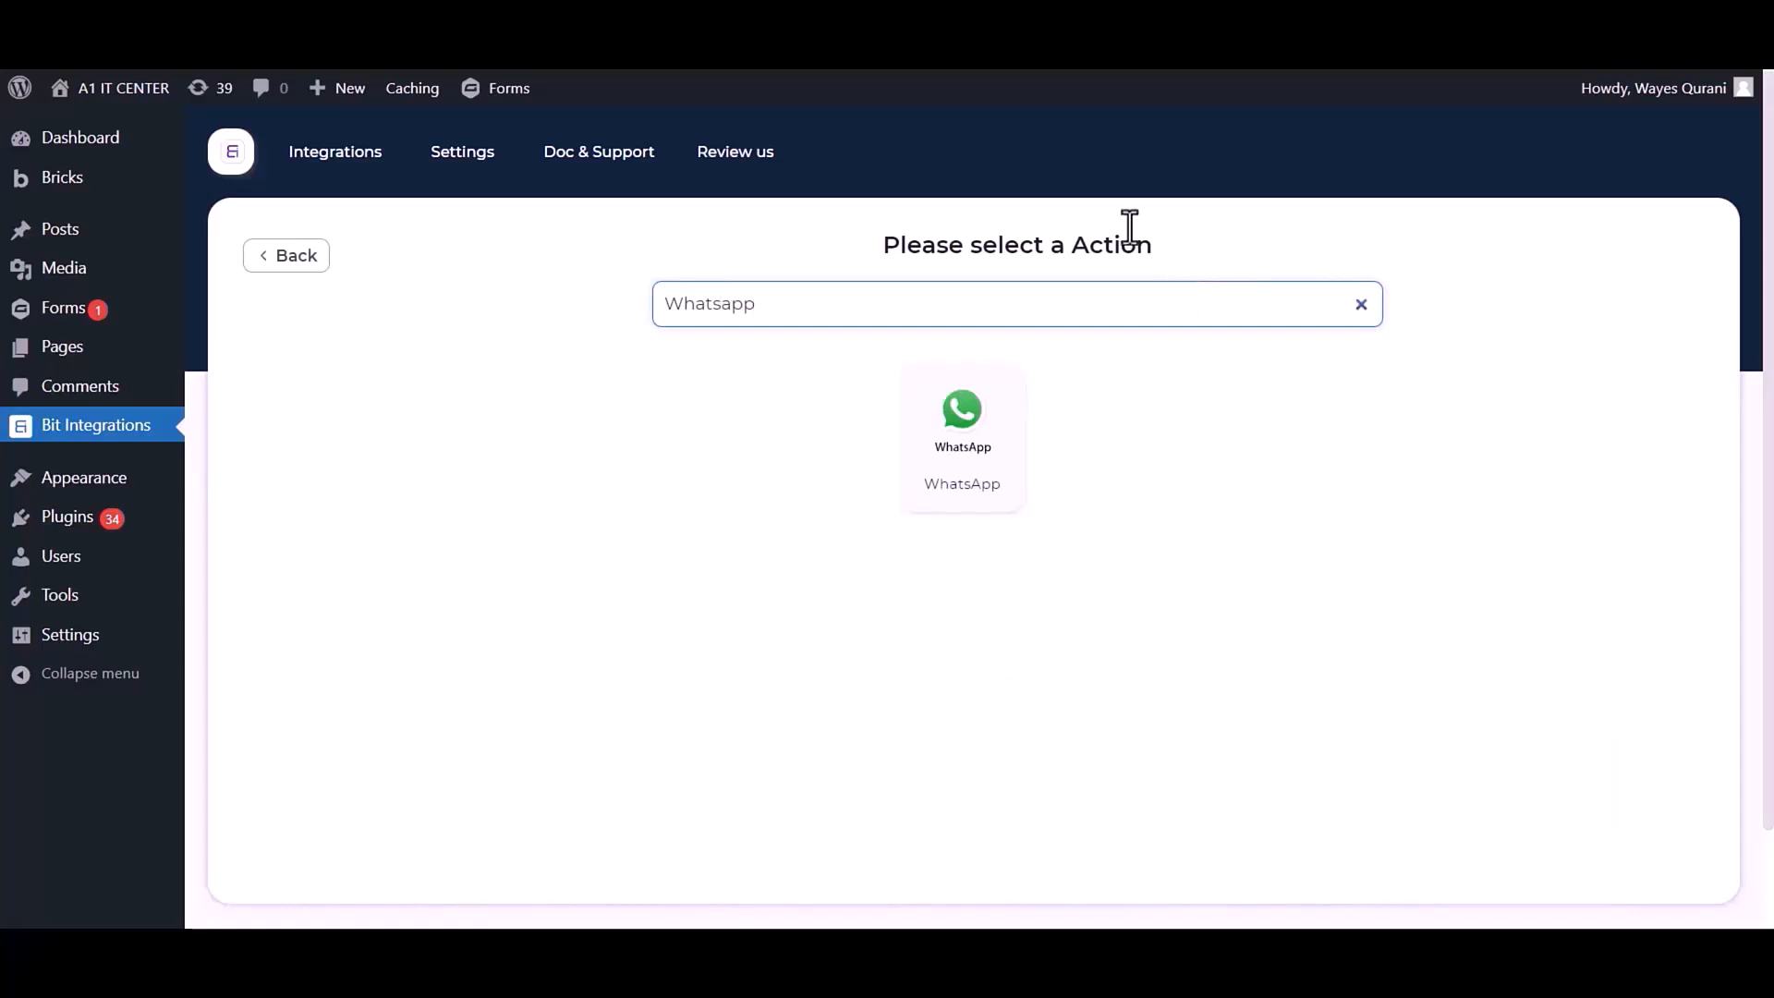
{"action": "left_click", "coordinate": [968, 443]}
Step: Examine which credentials the WhatsApp integration settings require: phone number ID, business account ID and access token
{"action": "left_click_drag", "start_coordinate": [430, 380], "coordinate": [254, 379]}
{"action": "left_click_drag", "start_coordinate": [379, 415], "coordinate": [440, 474]}
{"action": "left_click", "coordinate": [271, 470]}
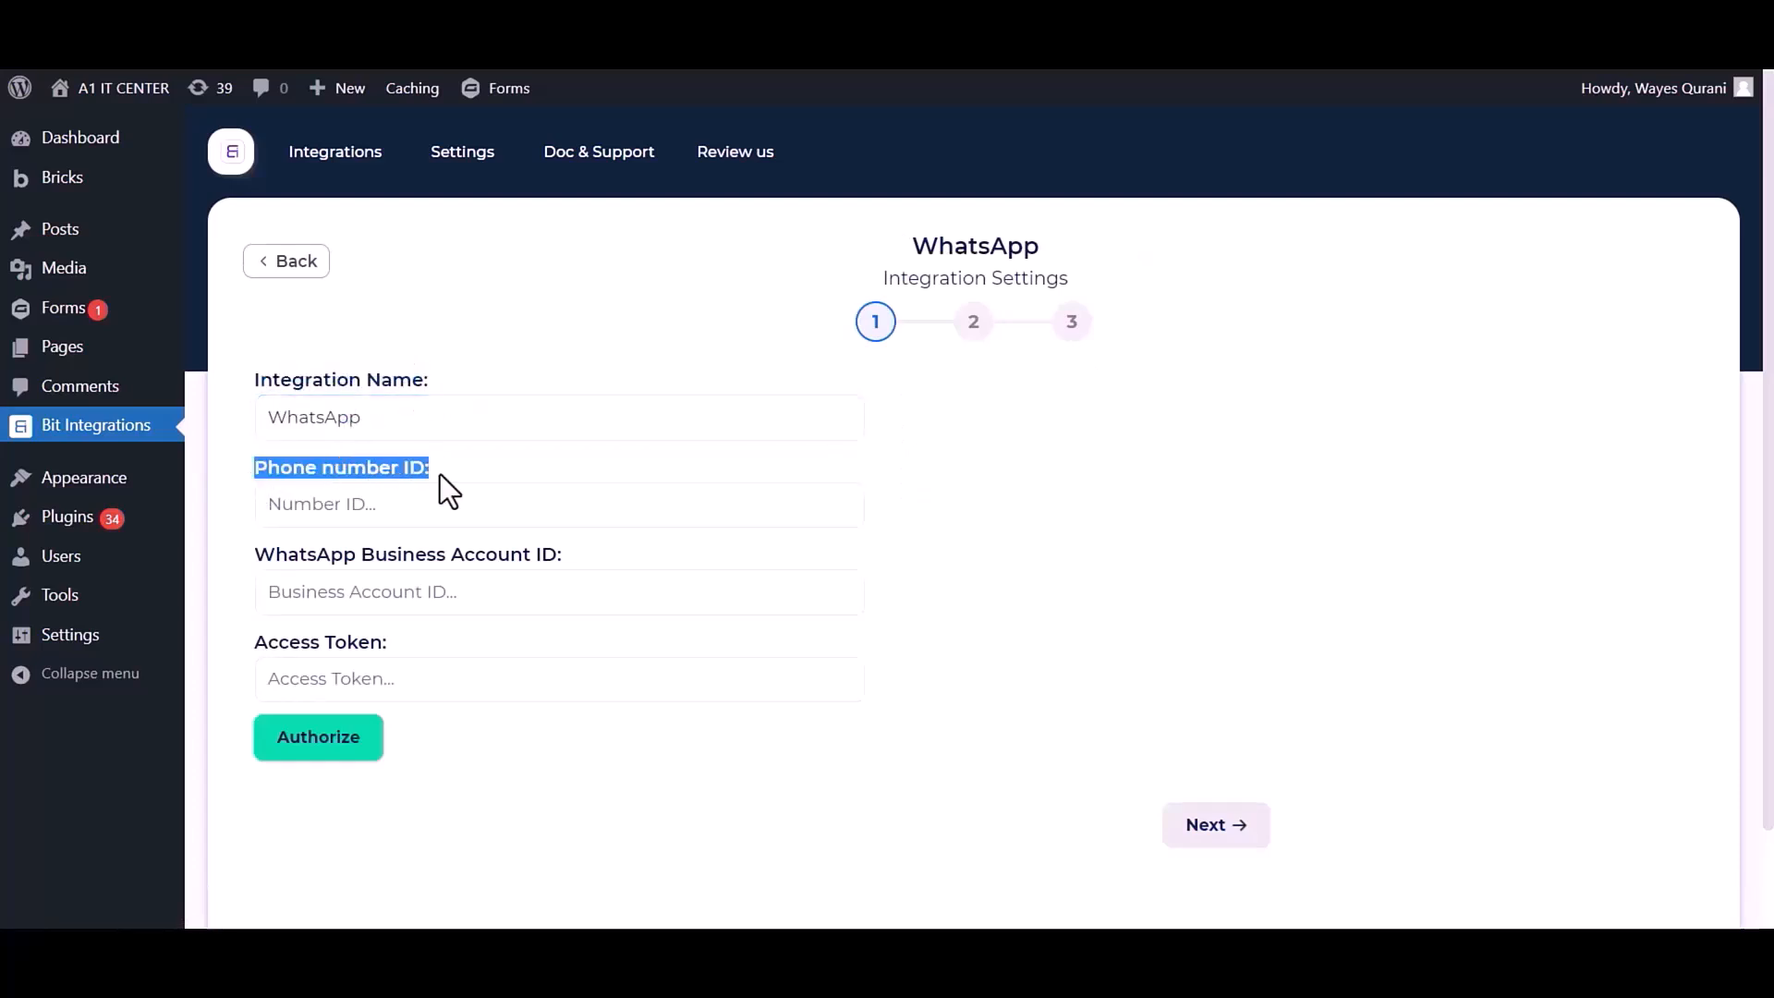
{"action": "left_click_drag", "start_coordinate": [245, 555], "coordinate": [412, 568]}
{"action": "left_click_drag", "start_coordinate": [527, 564], "coordinate": [558, 559]}
{"action": "left_click_drag", "start_coordinate": [256, 641], "coordinate": [412, 641]}
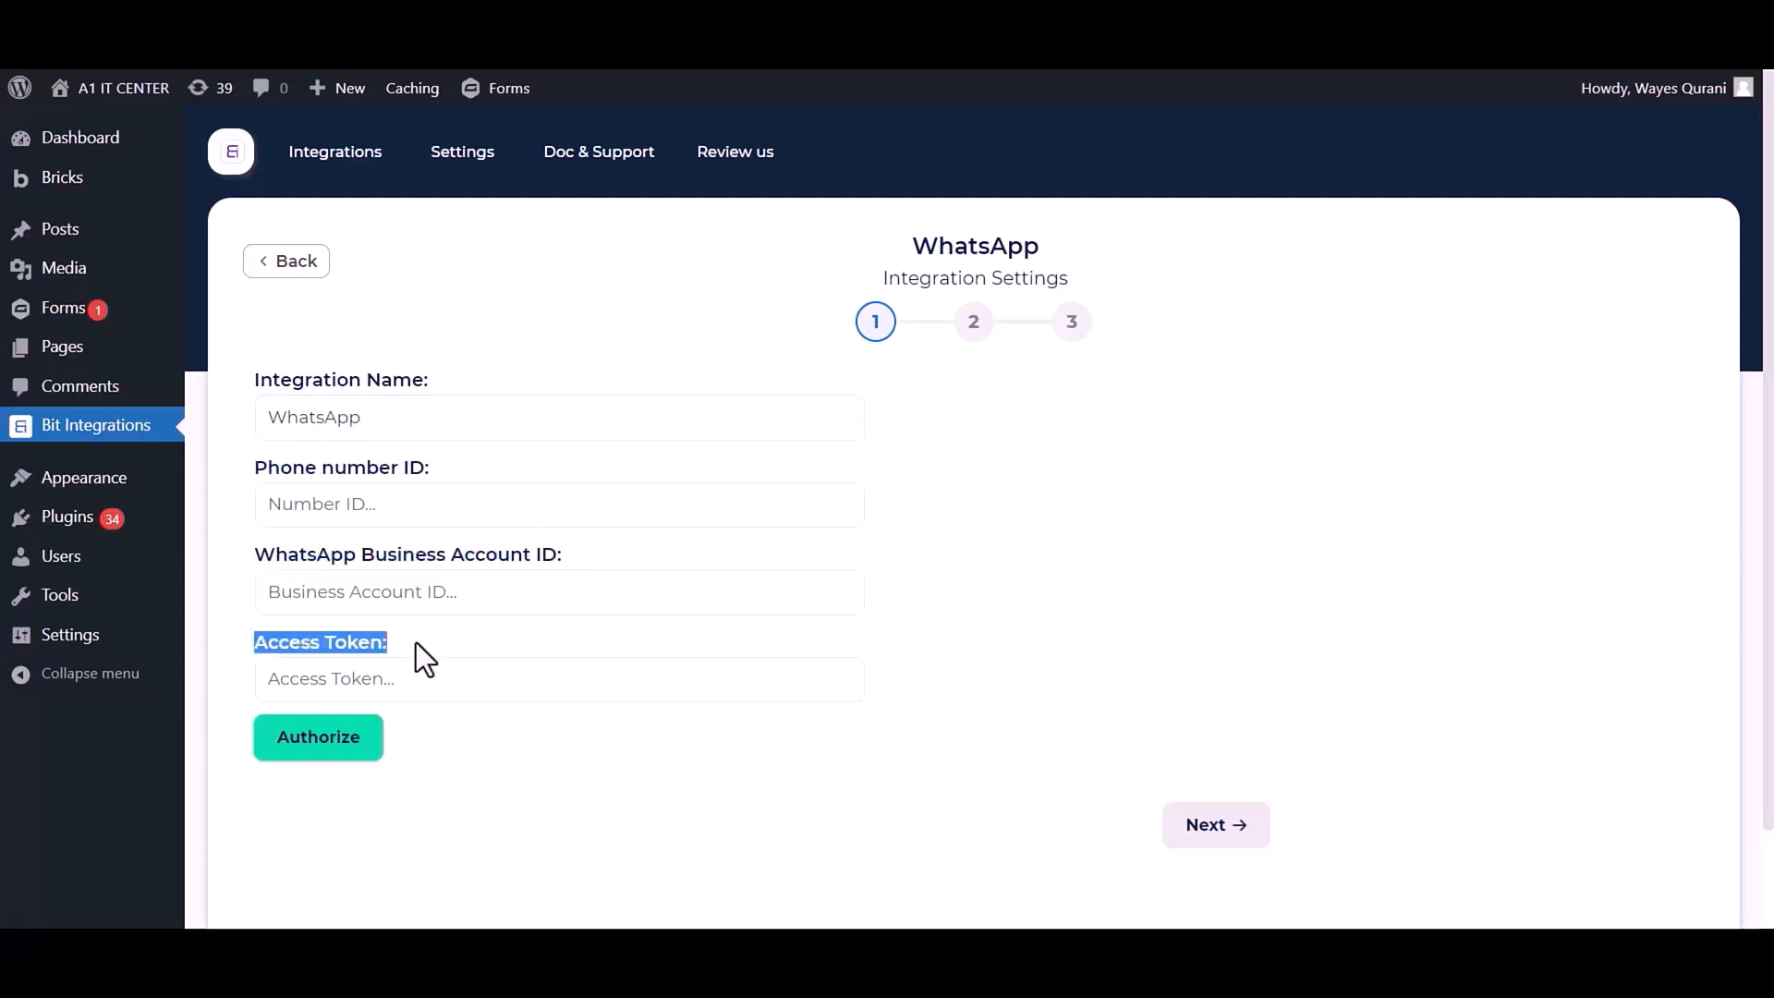
{"action": "left_click", "coordinate": [560, 750]}
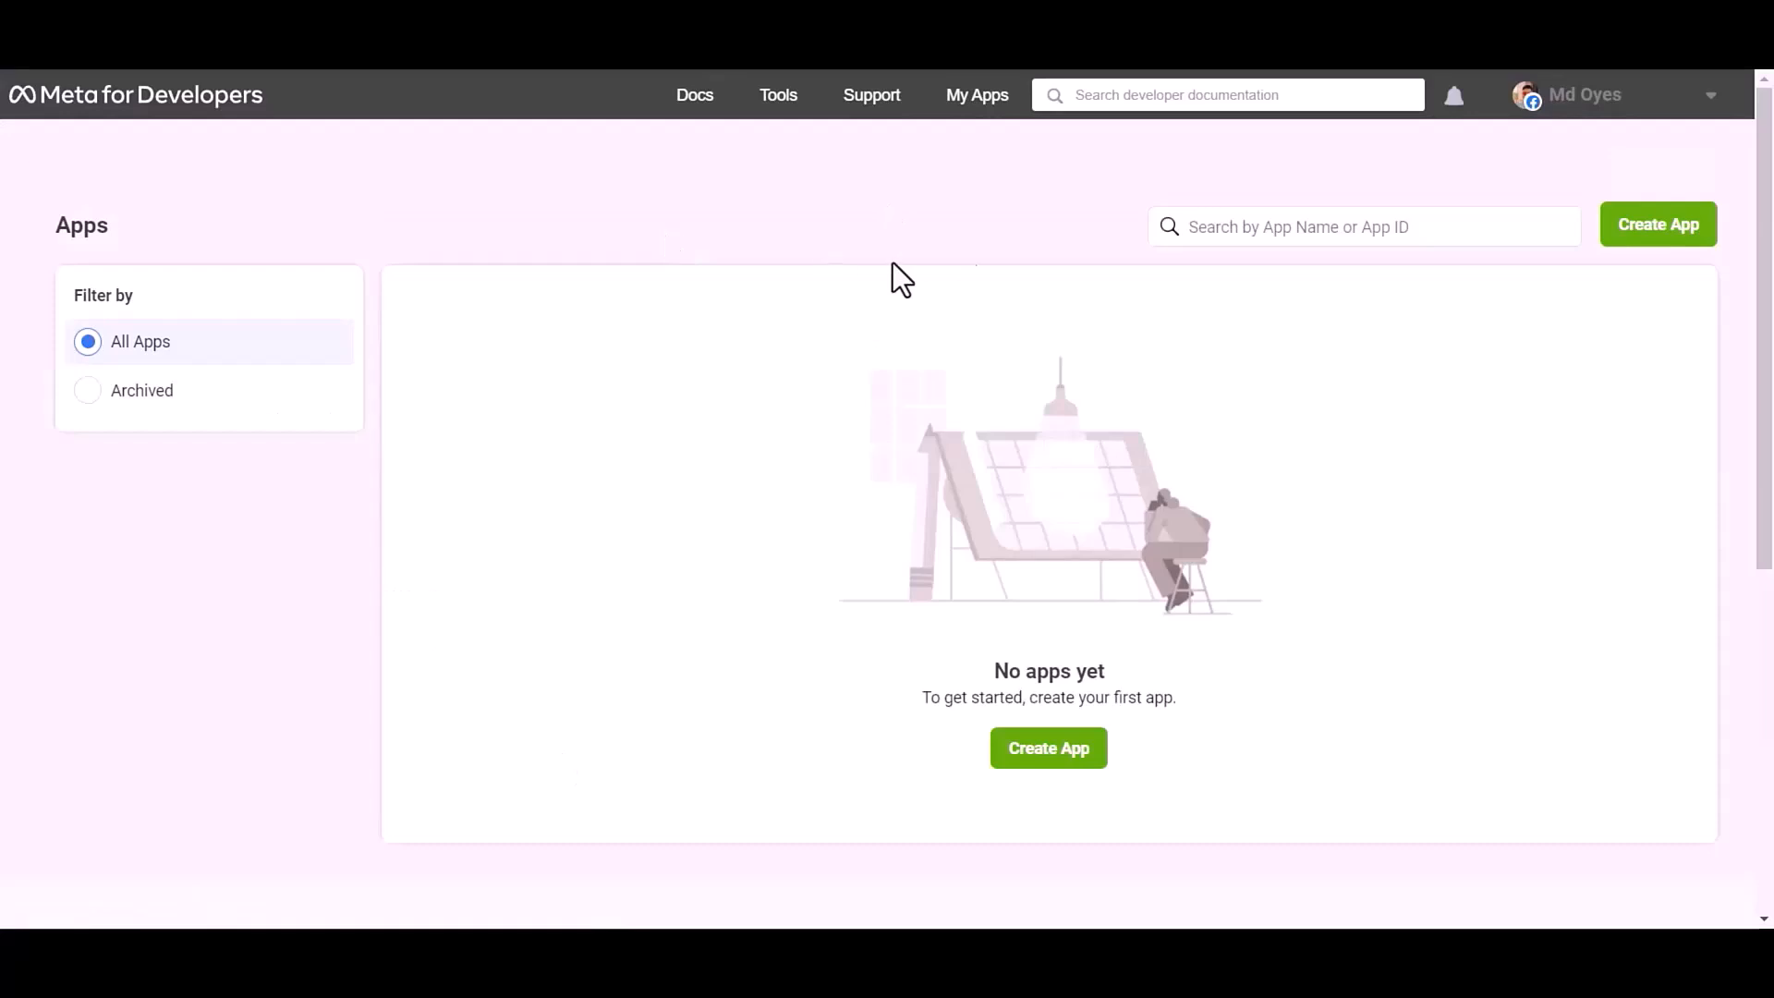
Step: In Meta for Developers, start creating an app with the Other use case and the Business app type
{"action": "left_click", "coordinate": [1683, 236]}
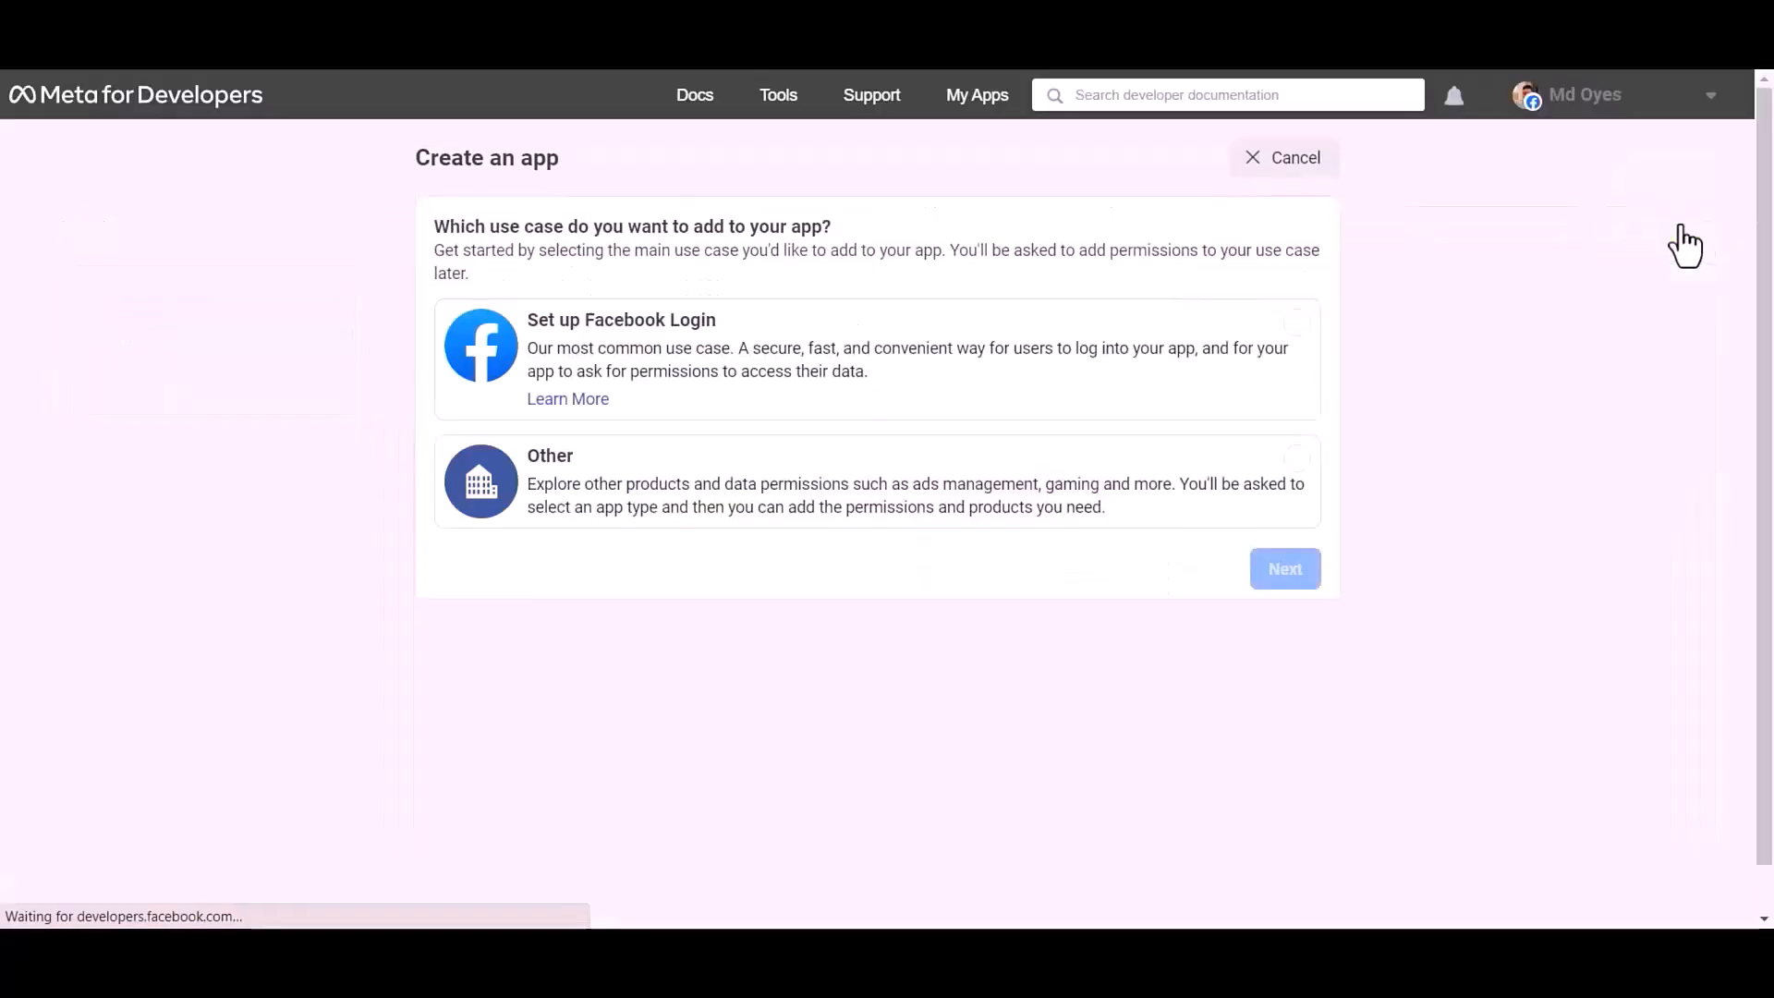
{"action": "left_click", "coordinate": [927, 511]}
{"action": "left_click", "coordinate": [1285, 579]}
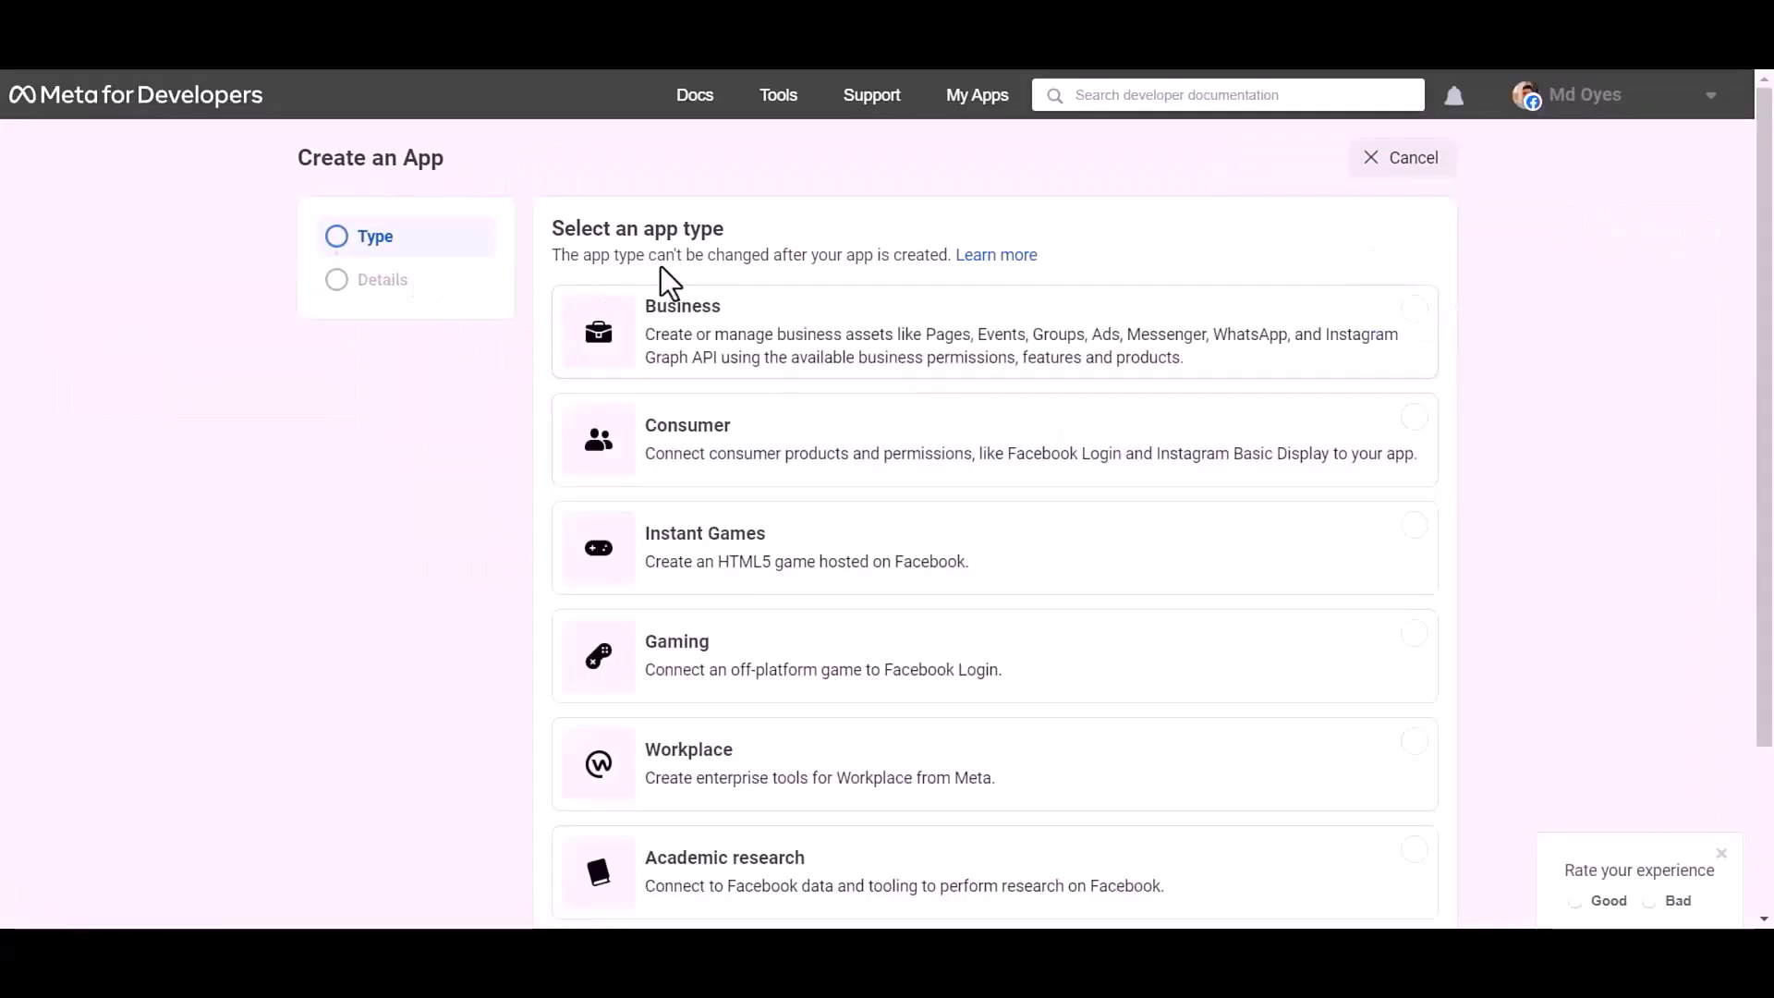
{"action": "left_click", "coordinate": [776, 357]}
{"action": "scroll", "coordinate": [1266, 349], "scroll_direction": "down", "scroll_amount": 2}
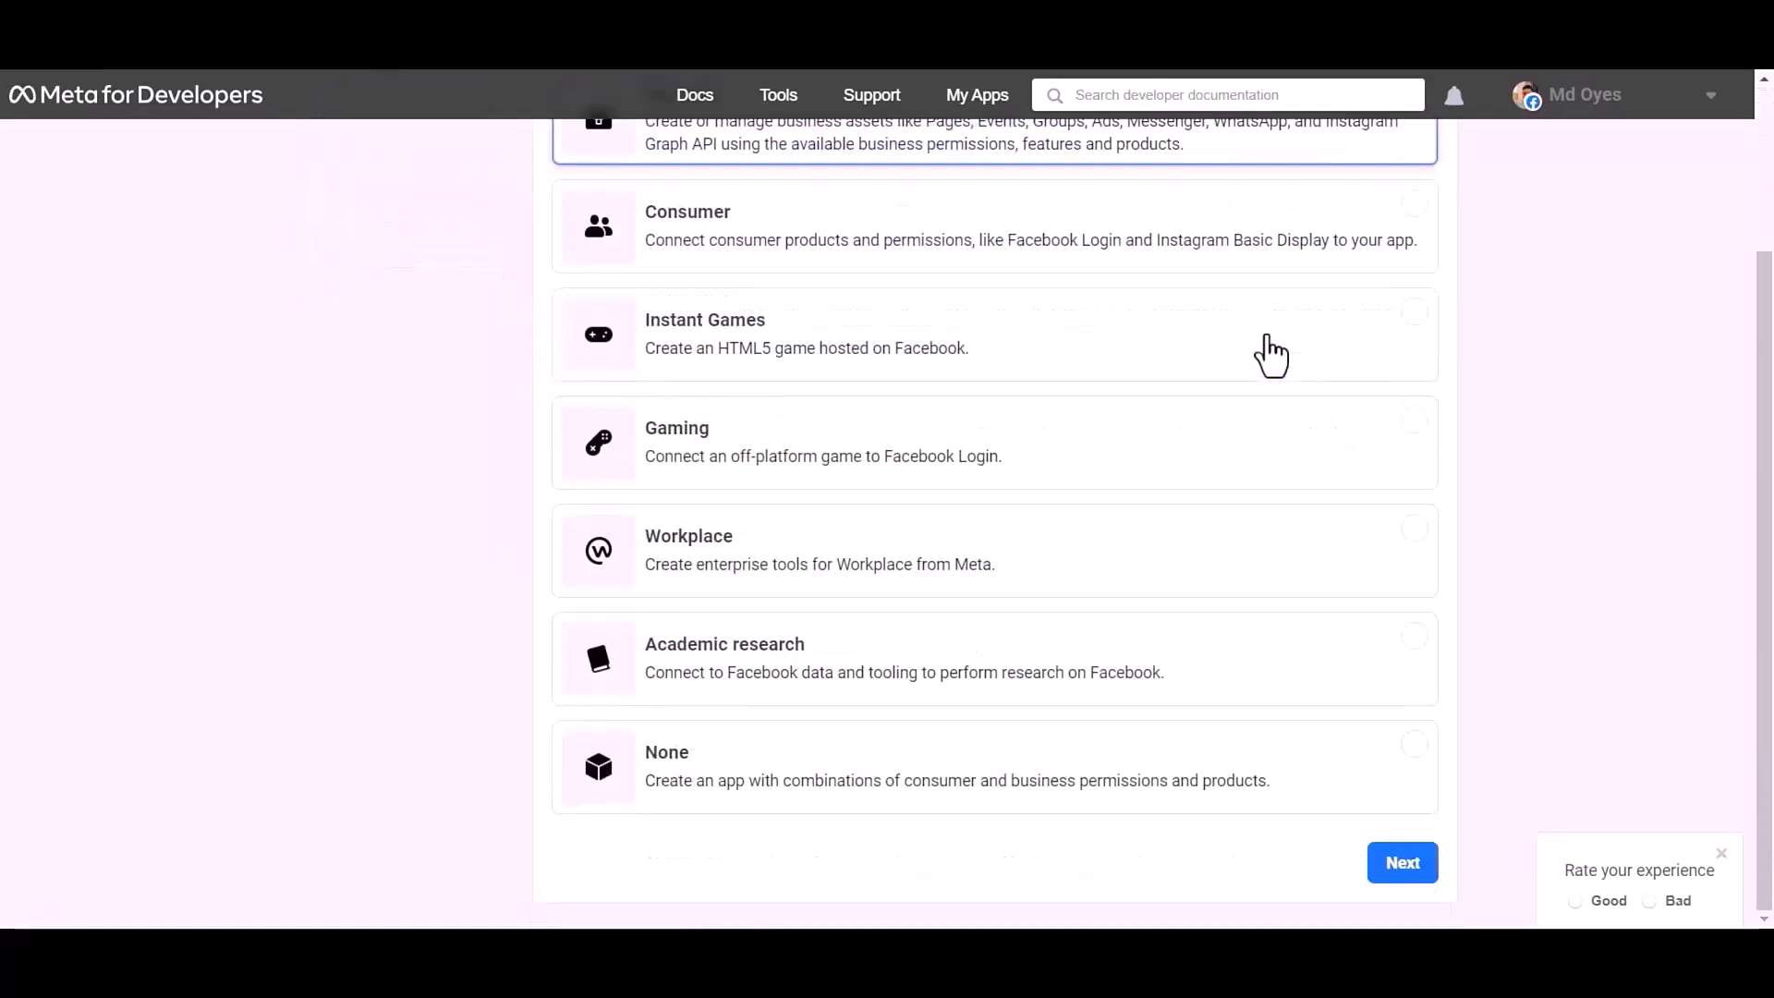
{"action": "left_click", "coordinate": [1396, 868]}
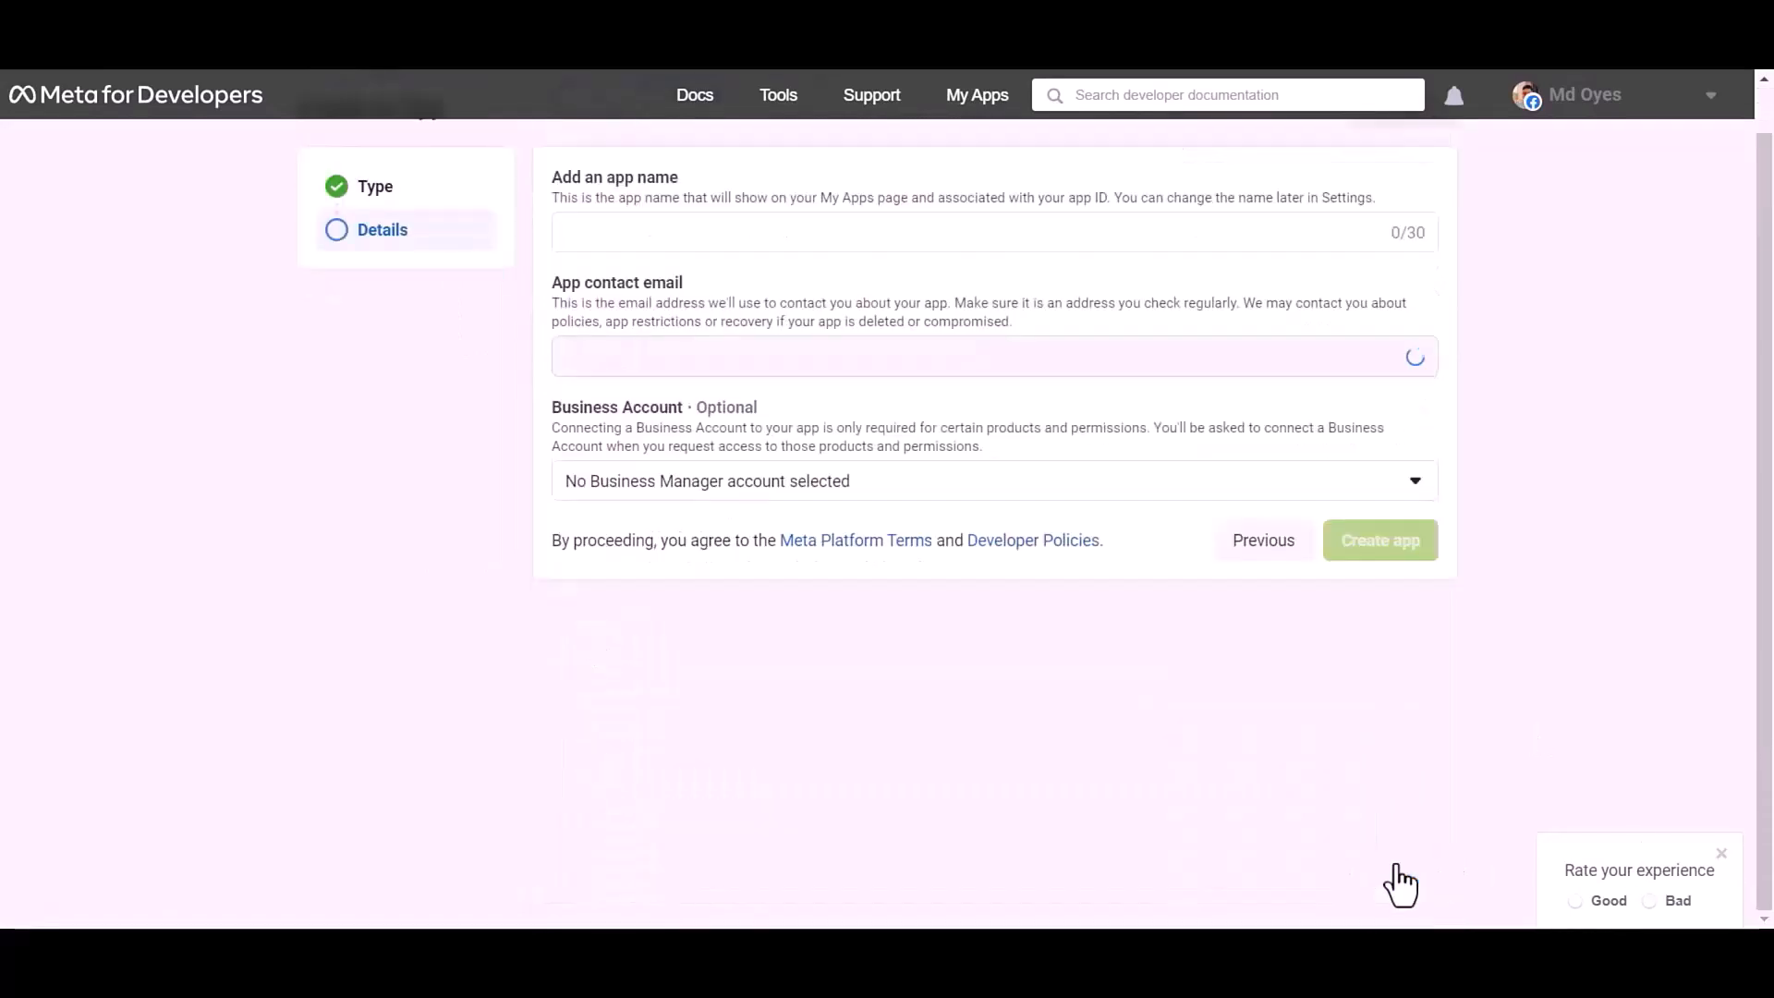
Step: Name the app "Bit Integrations" and create it, re-entering the account password for confirmation
{"action": "left_click", "coordinate": [717, 231]}
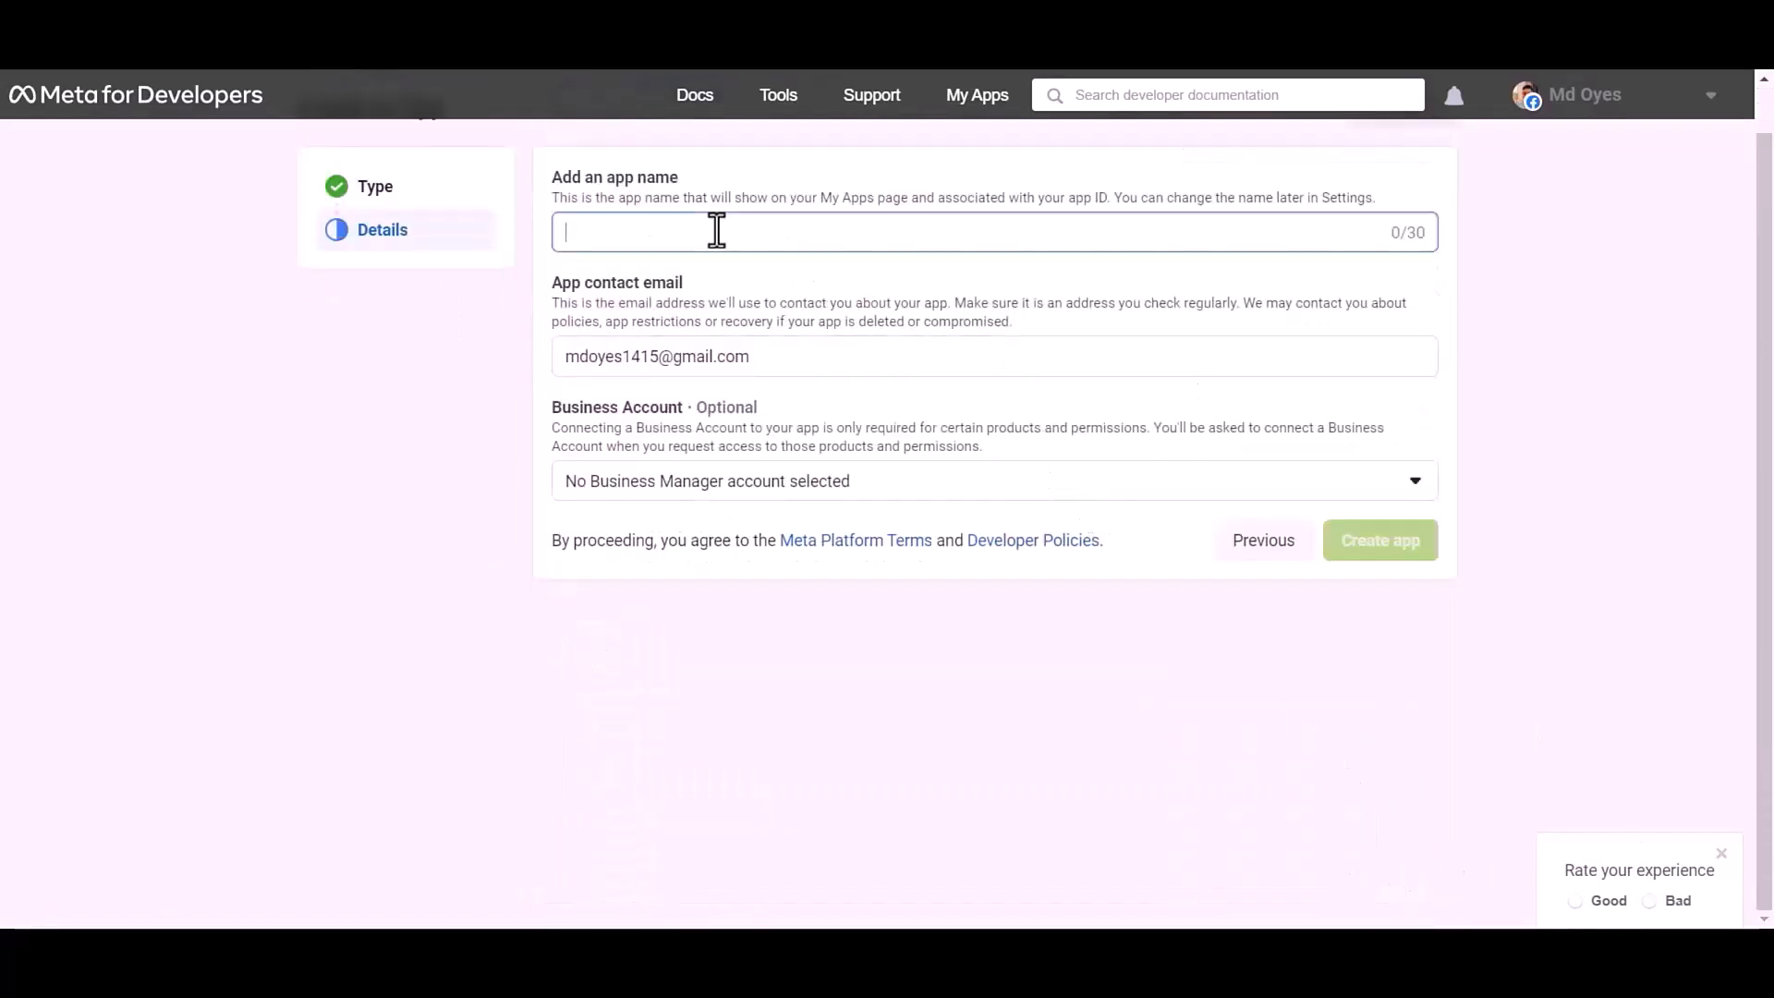
{"action": "type", "text": "Bit Integrations"}
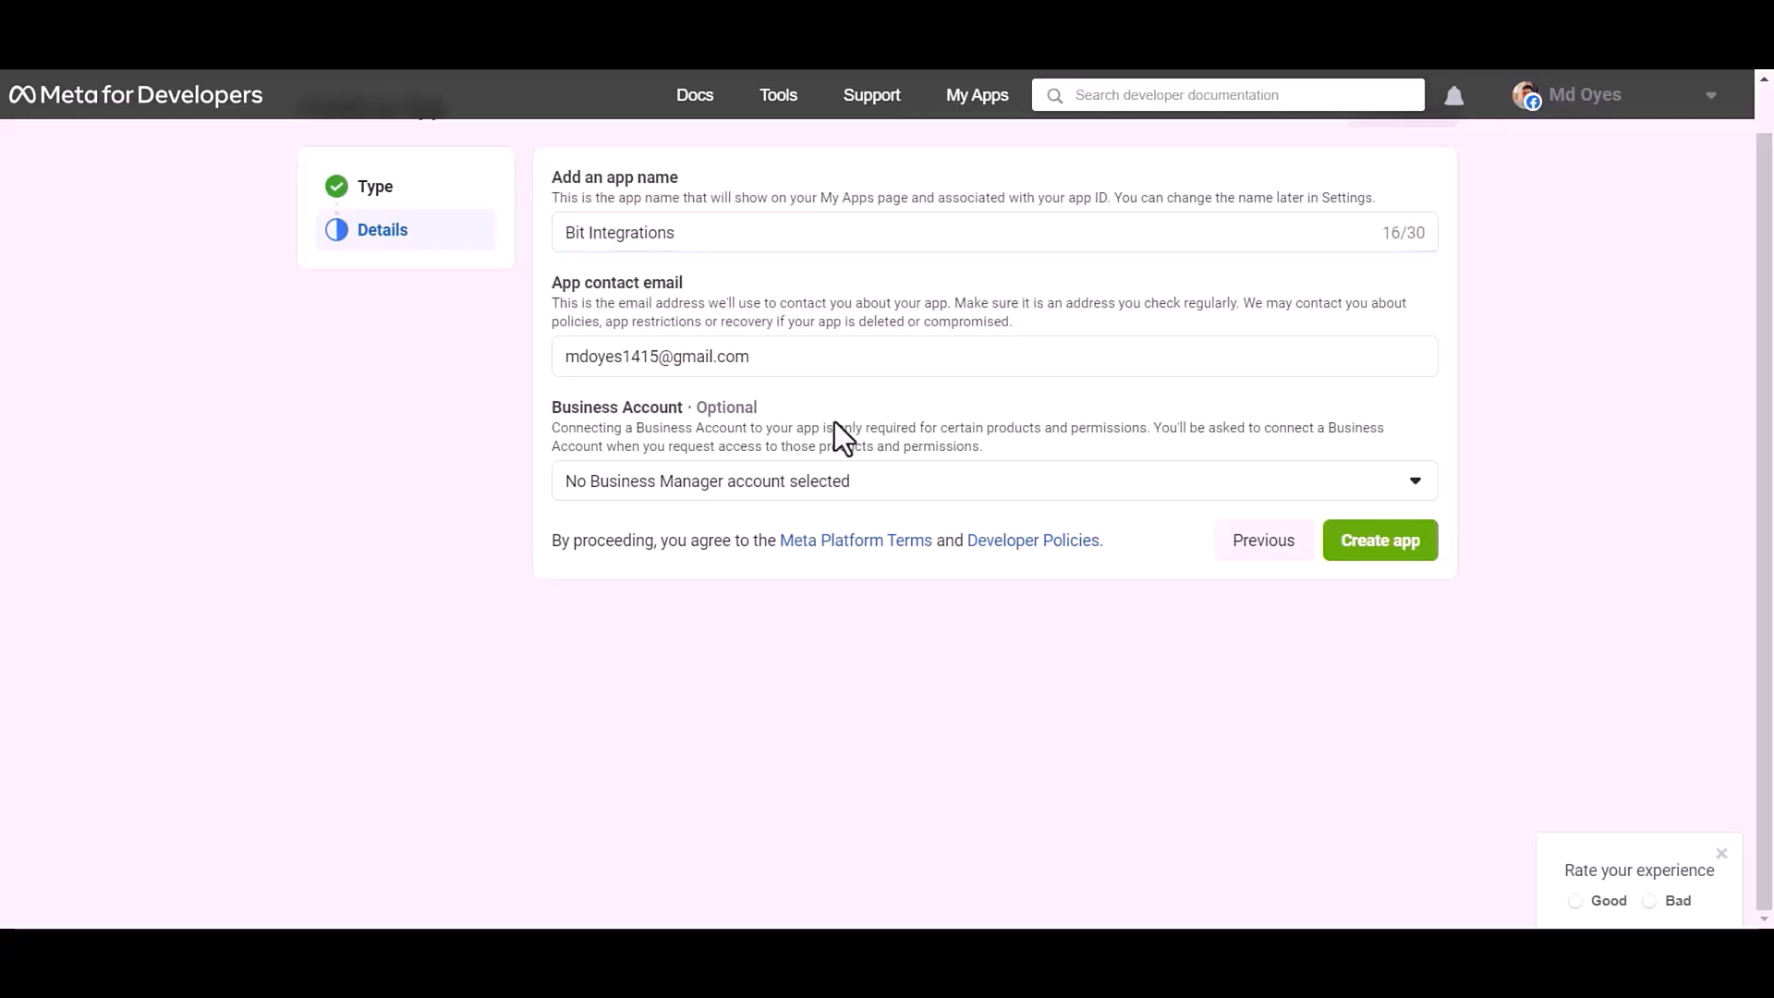
{"action": "scroll", "coordinate": [1001, 487], "scroll_direction": "up", "scroll_amount": 1}
{"action": "left_click", "coordinate": [1377, 603]}
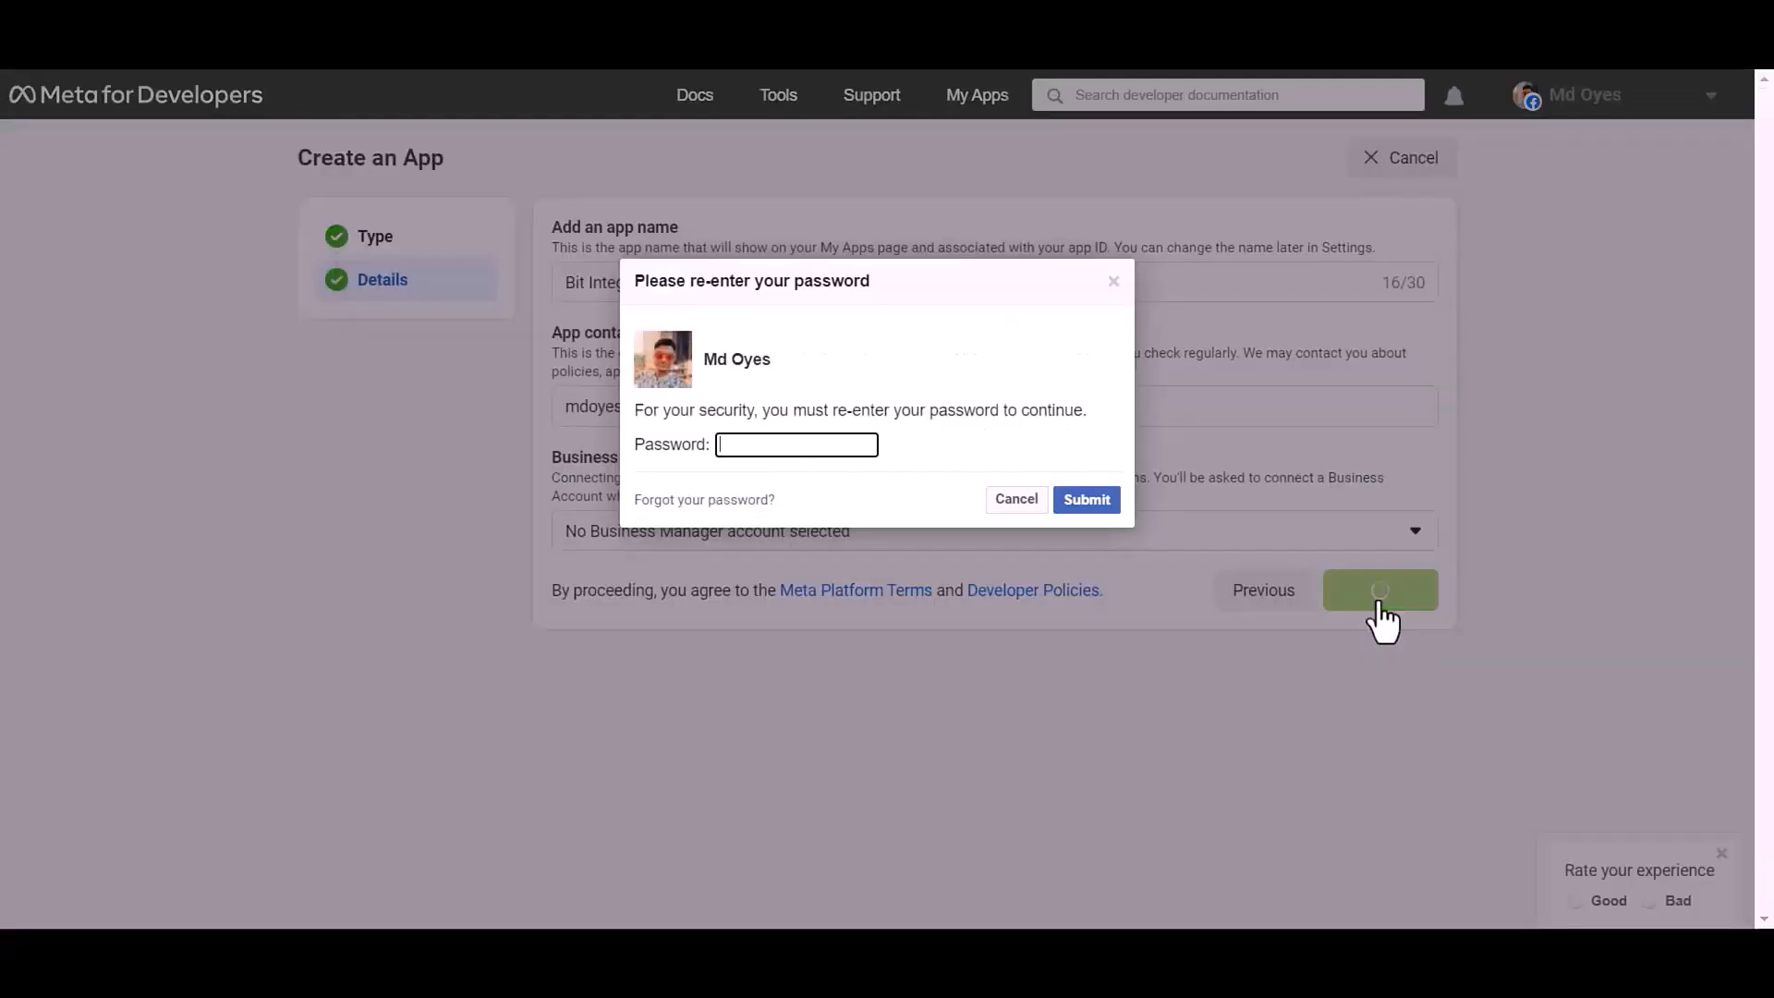
{"action": "left_click", "coordinate": [819, 447]}
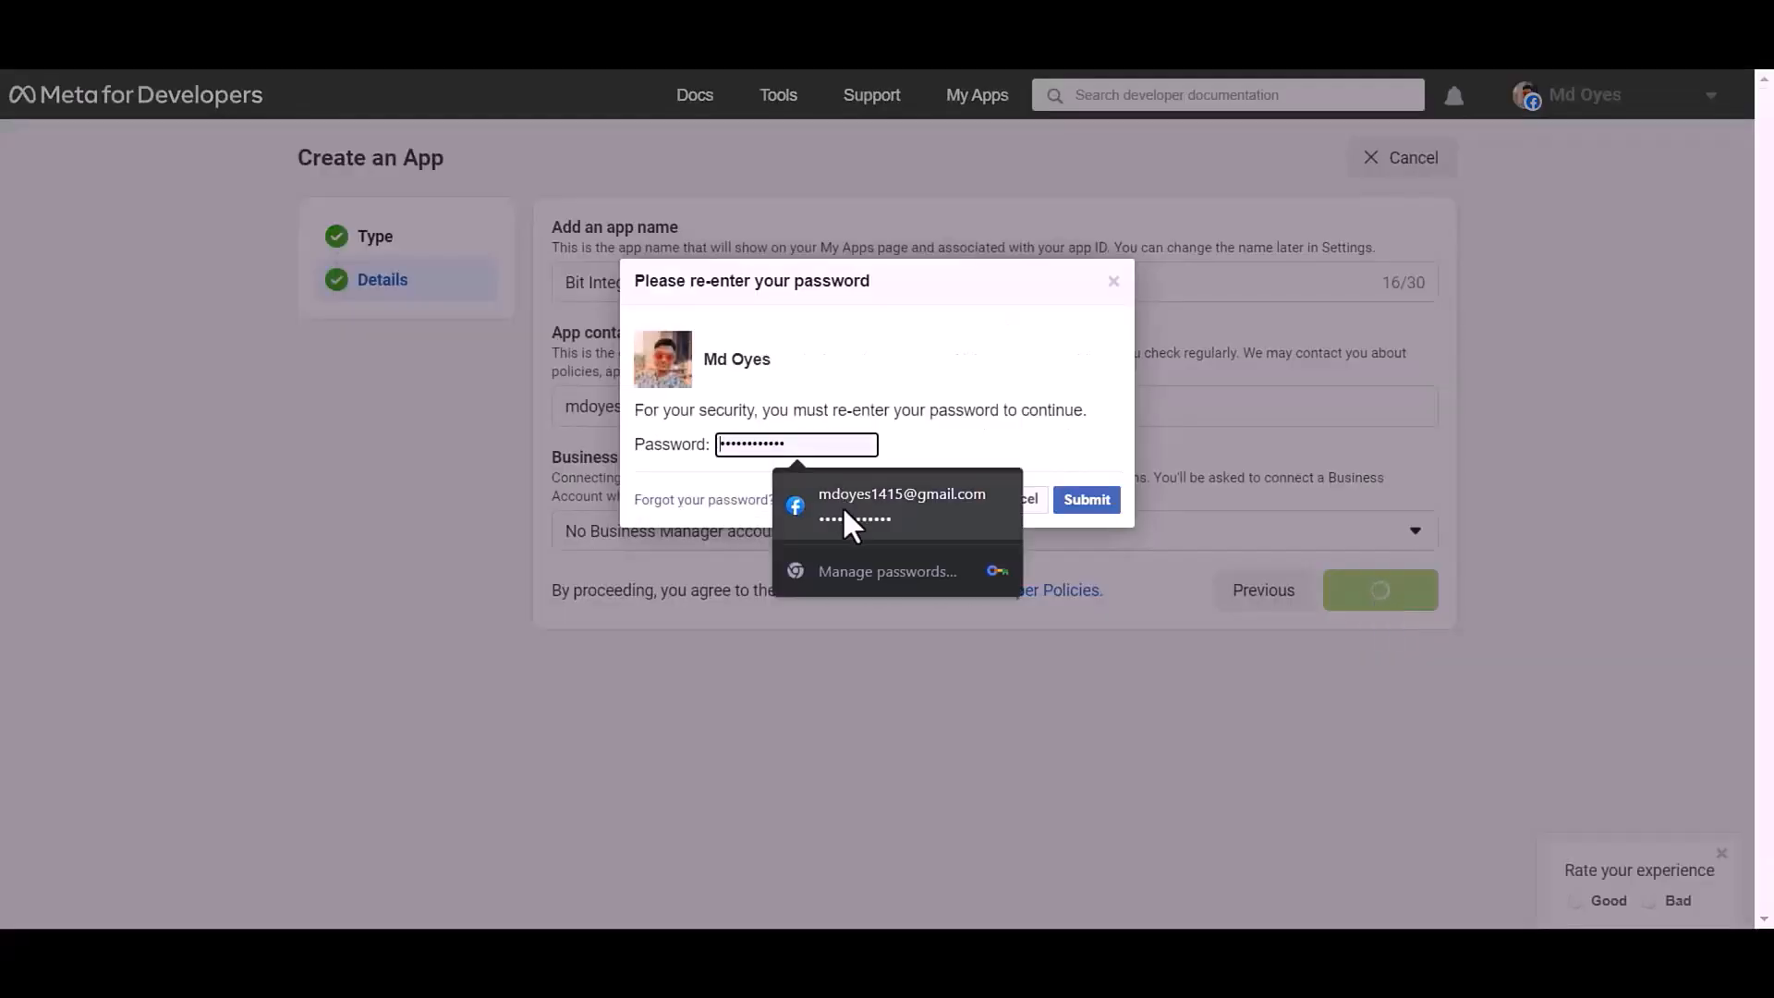
{"action": "left_click", "coordinate": [841, 507]}
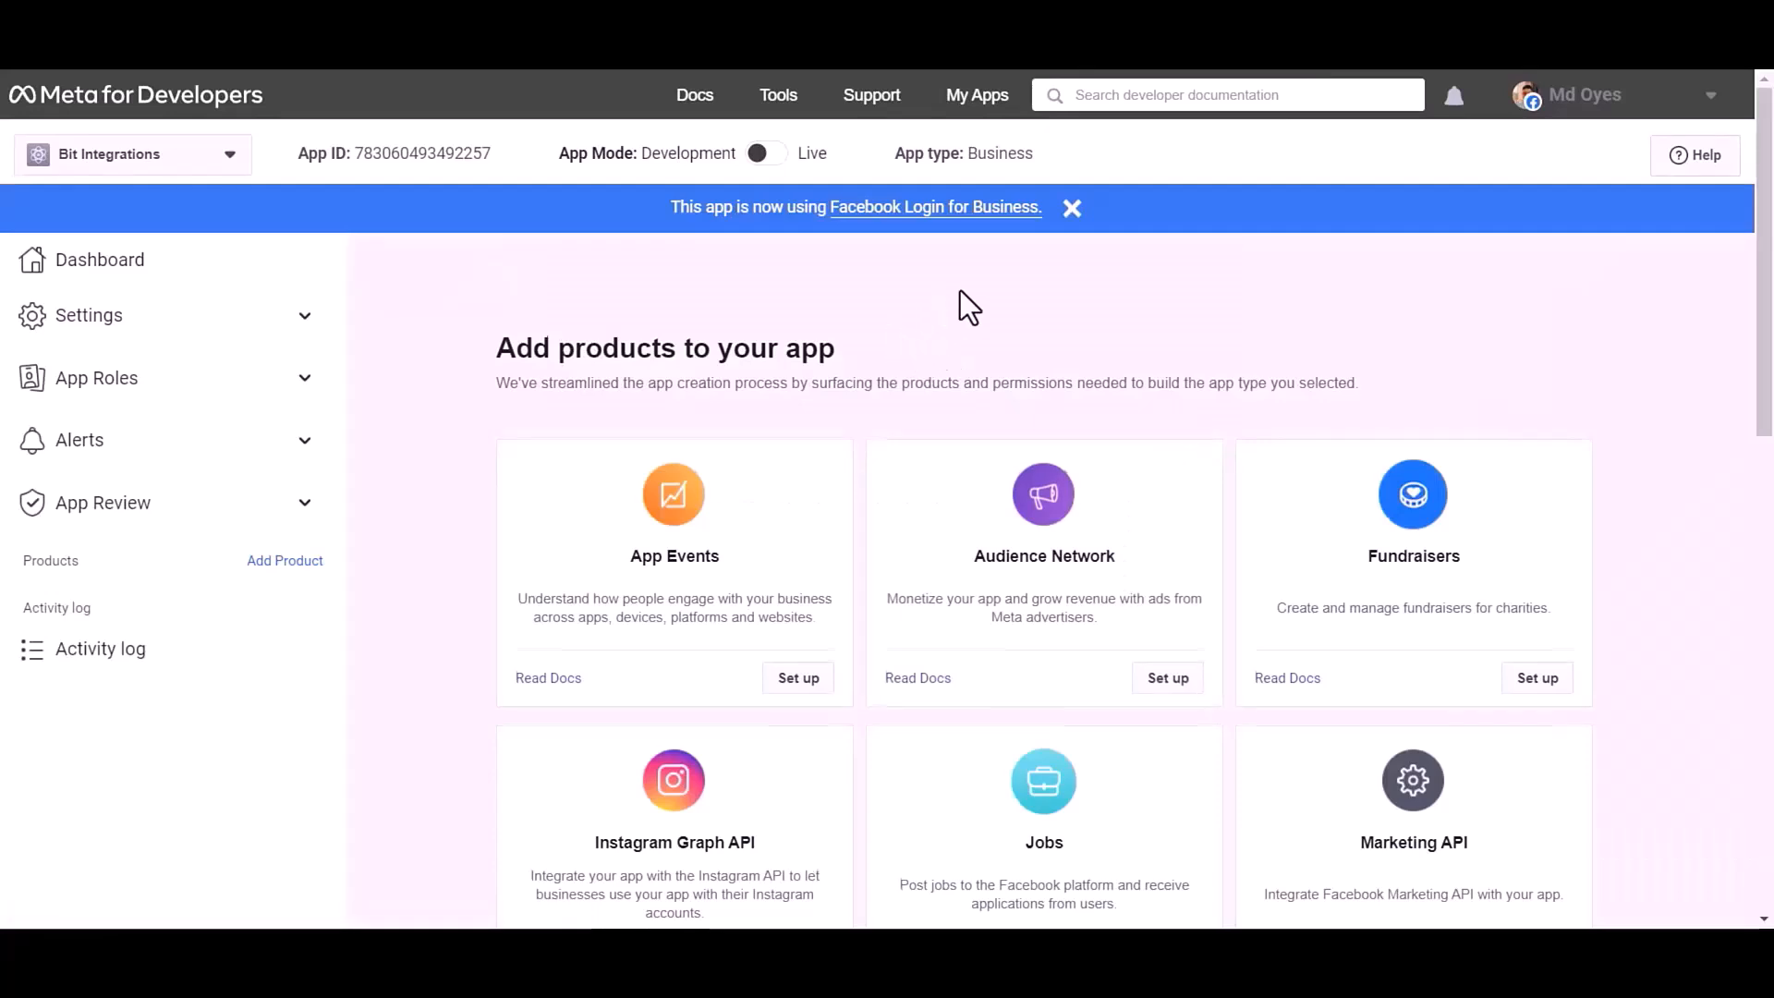
Step: Set up the WhatsApp product for the app and open its Getting started page
{"action": "scroll", "coordinate": [960, 290], "scroll_direction": "down", "scroll_amount": 3}
{"action": "scroll", "coordinate": [960, 290], "scroll_direction": "down", "scroll_amount": 5}
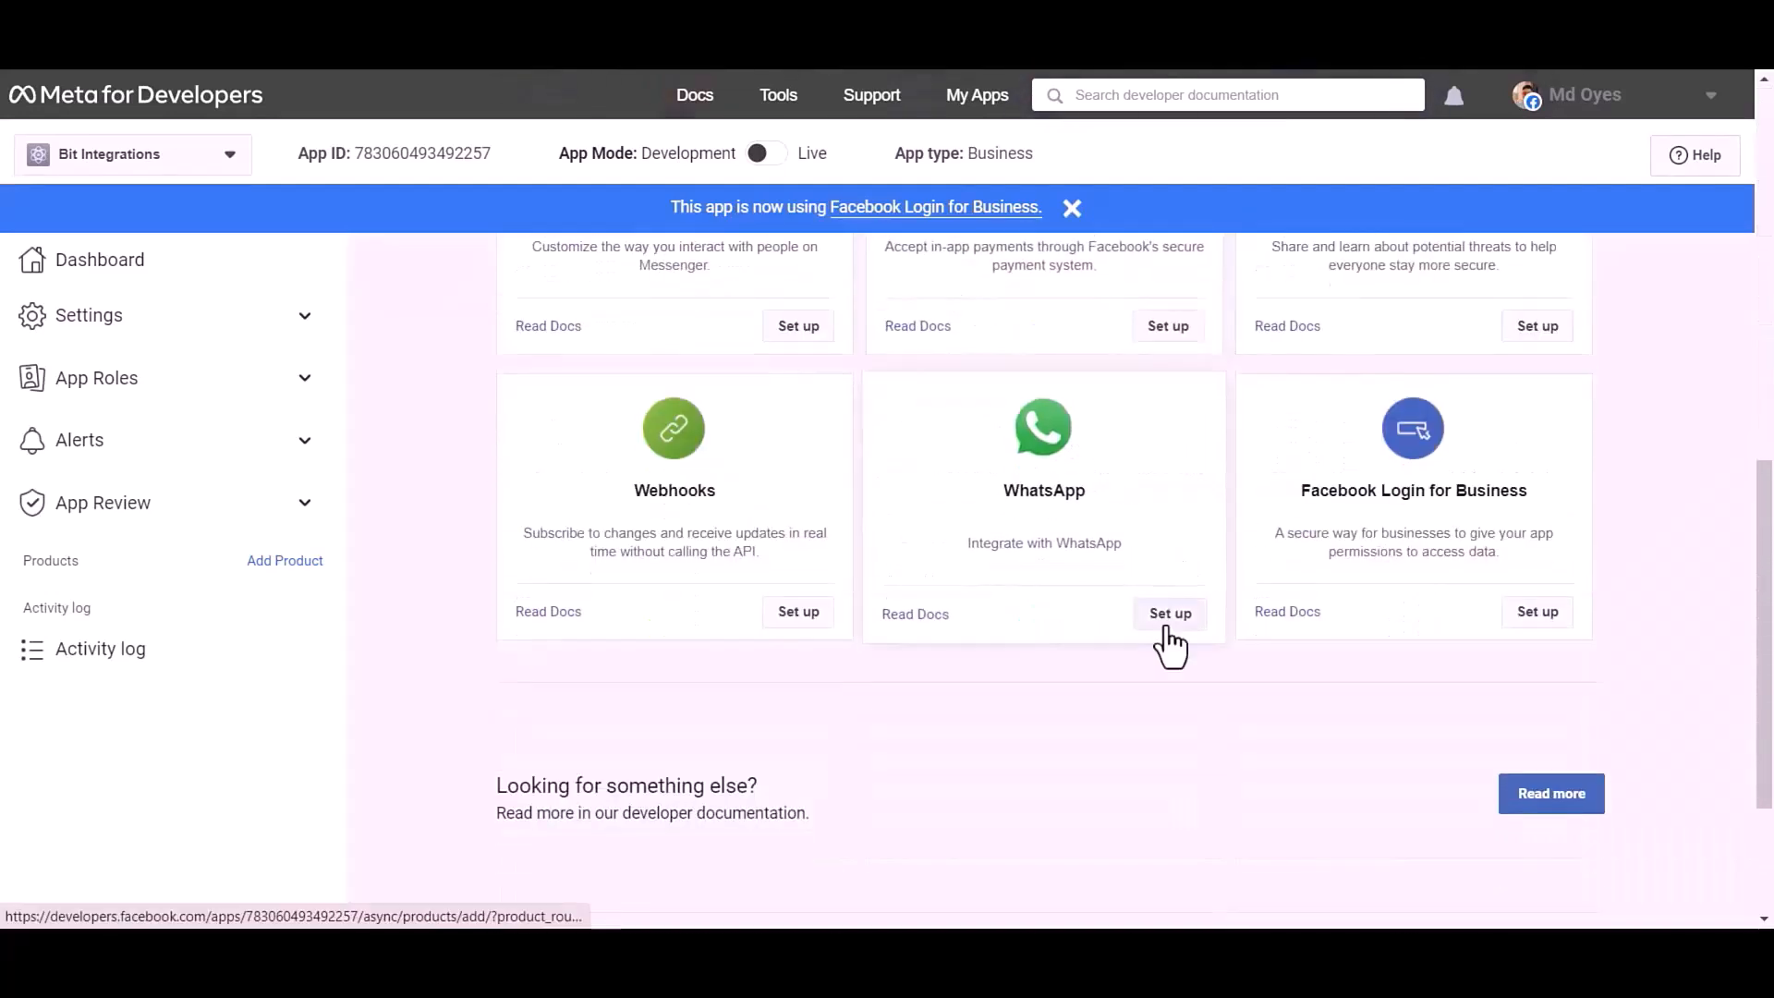
{"action": "left_click", "coordinate": [1166, 617]}
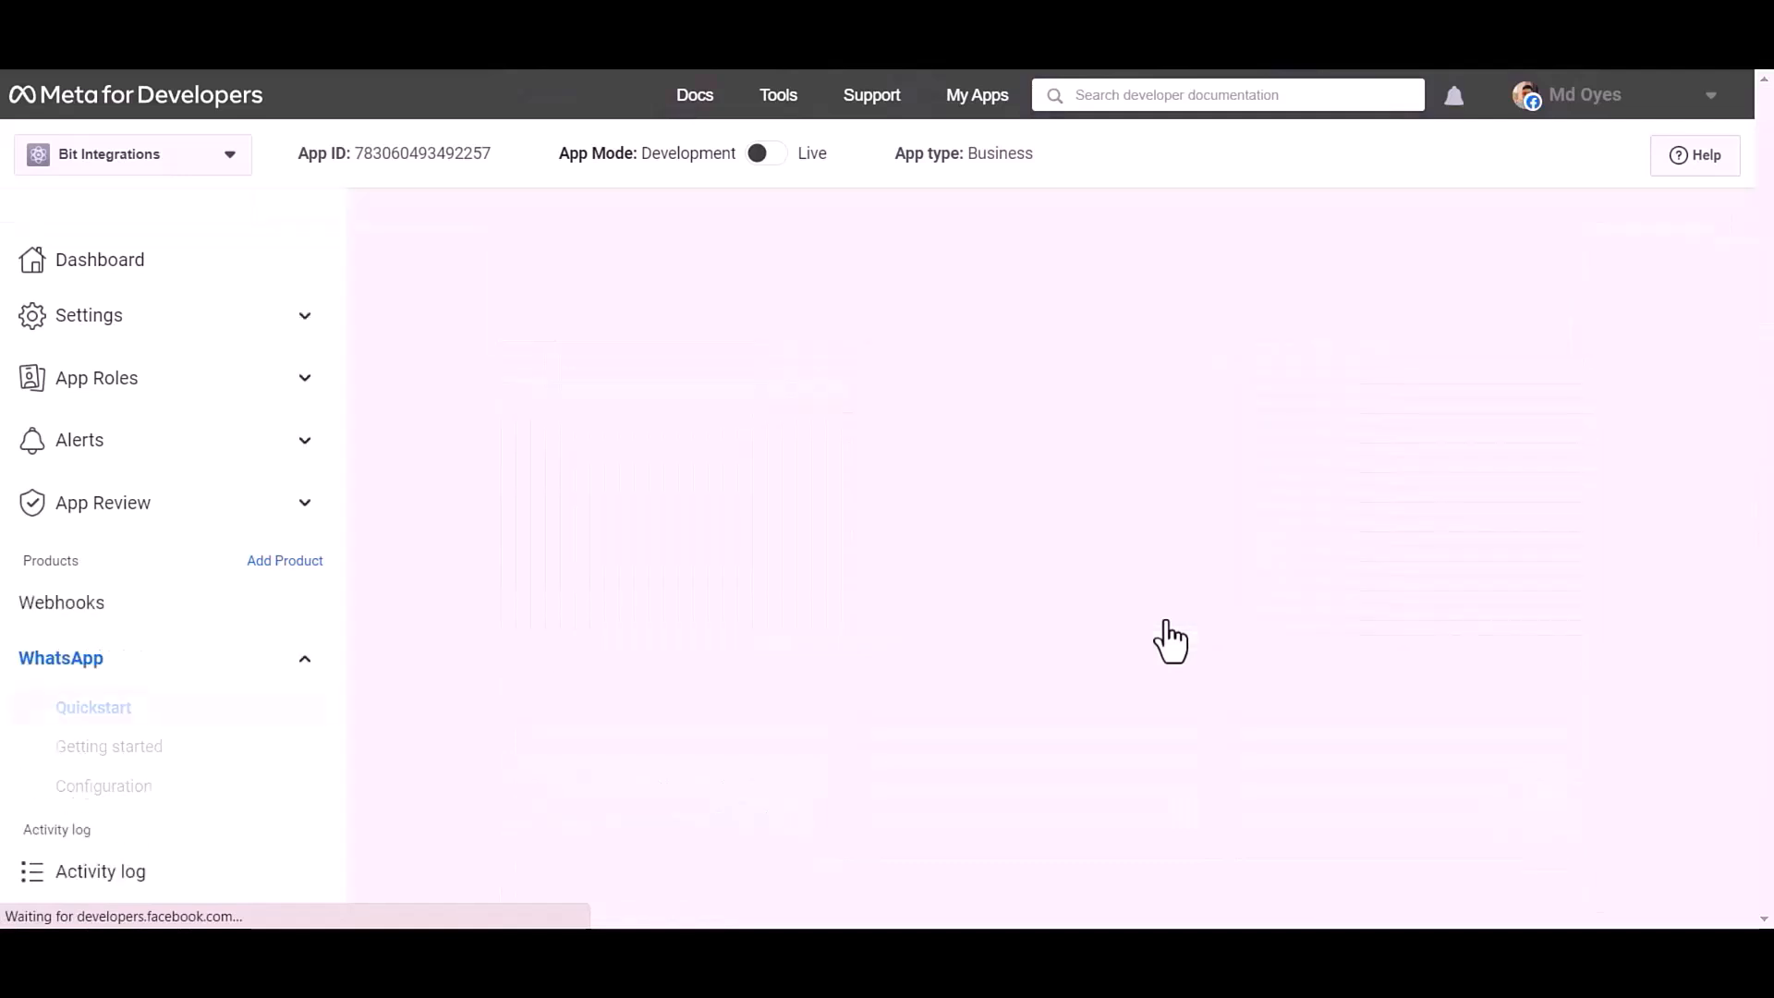
{"action": "left_click", "coordinate": [1236, 883]}
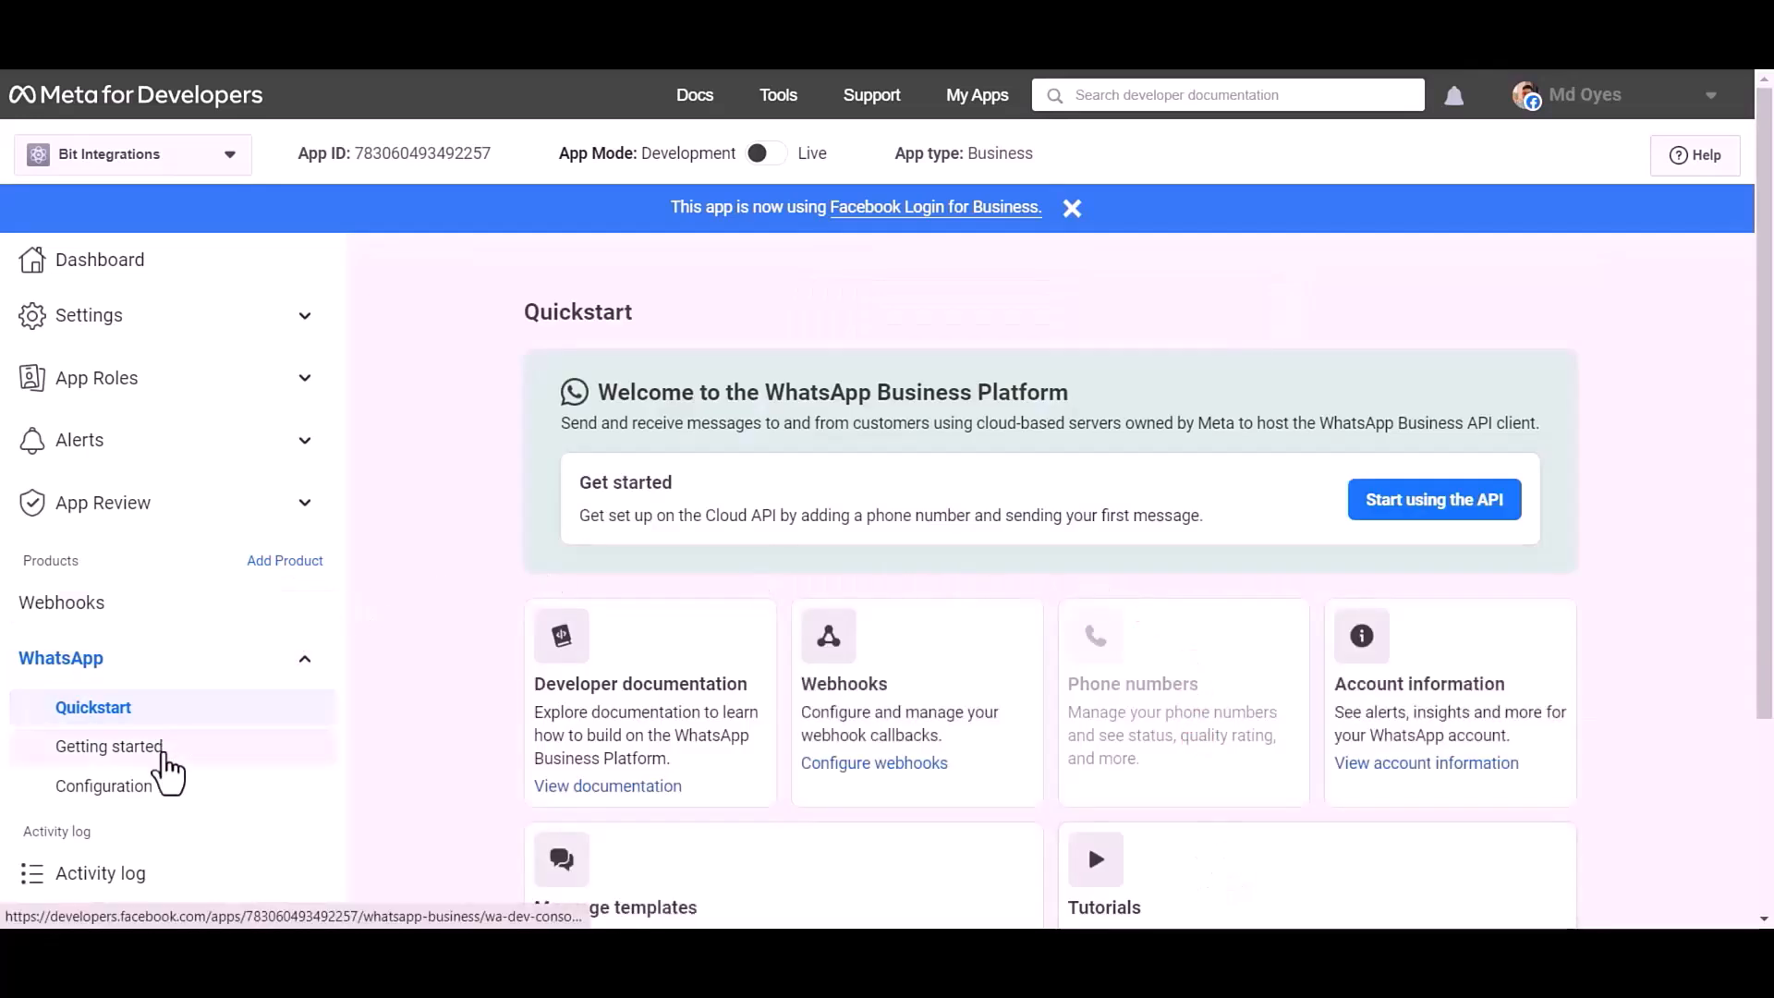
{"action": "left_click", "coordinate": [164, 750]}
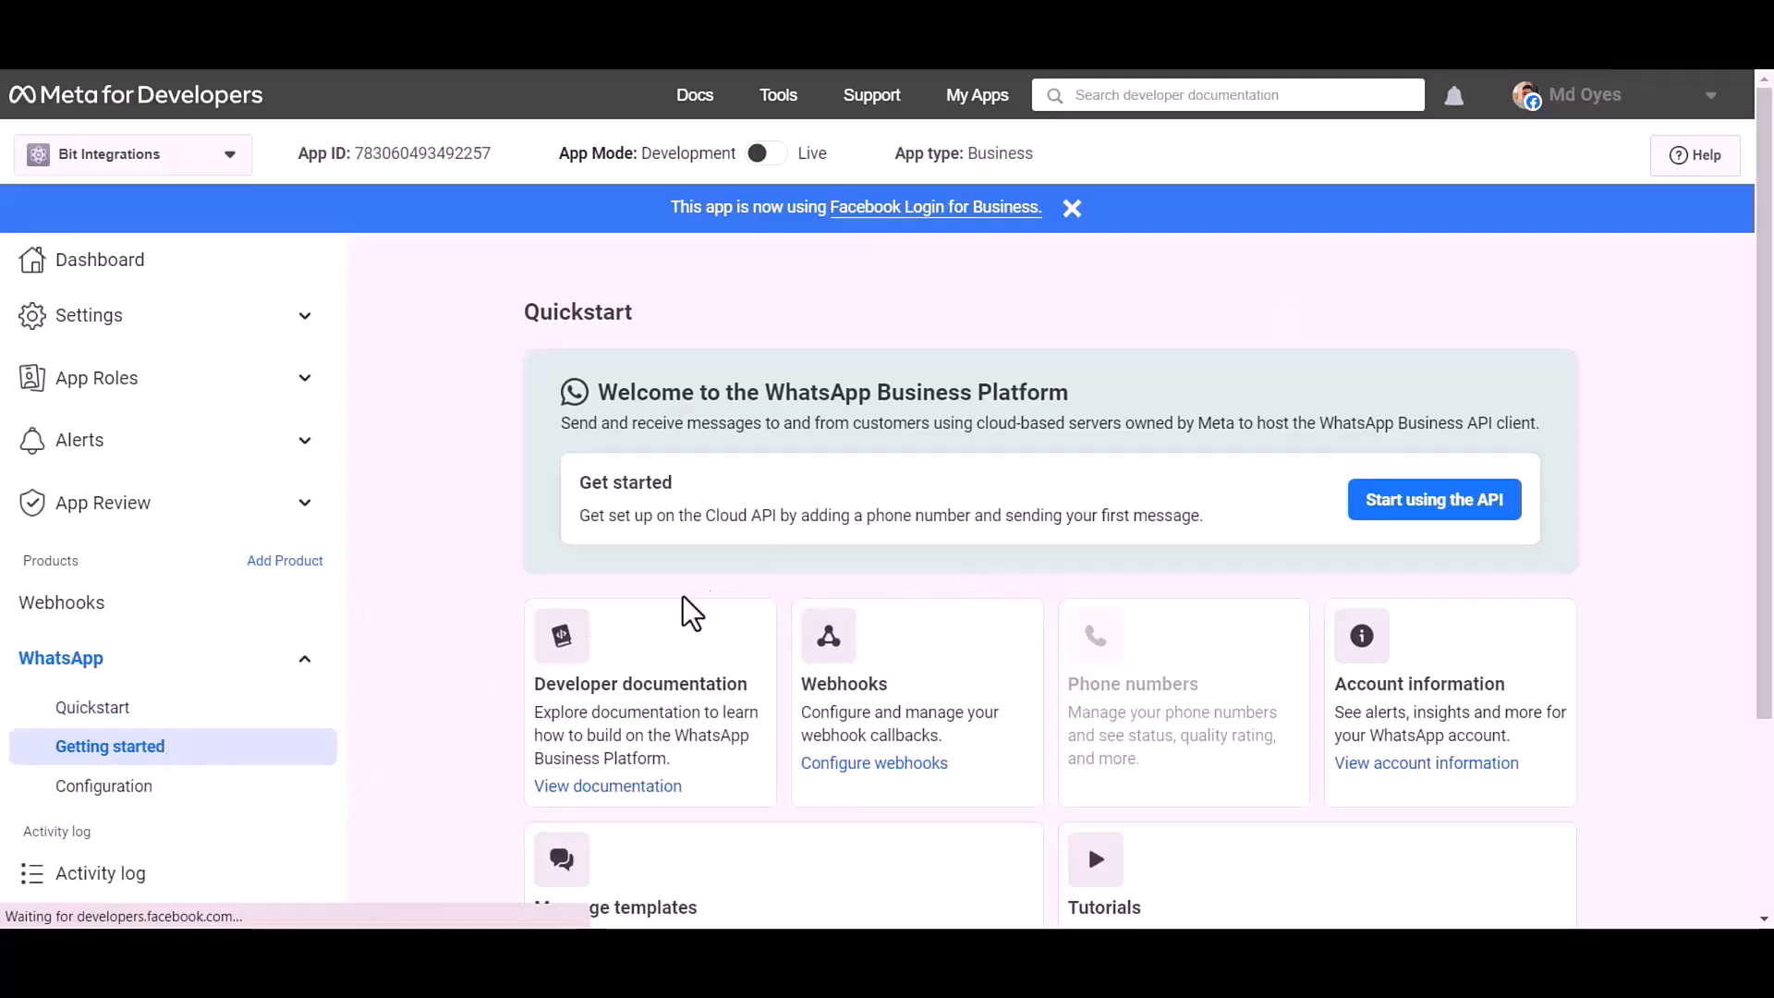
Step: Locate the Phone number ID and the WhatsApp Business Account ID under the sender number
{"action": "scroll", "coordinate": [730, 554], "scroll_direction": "down", "scroll_amount": 1}
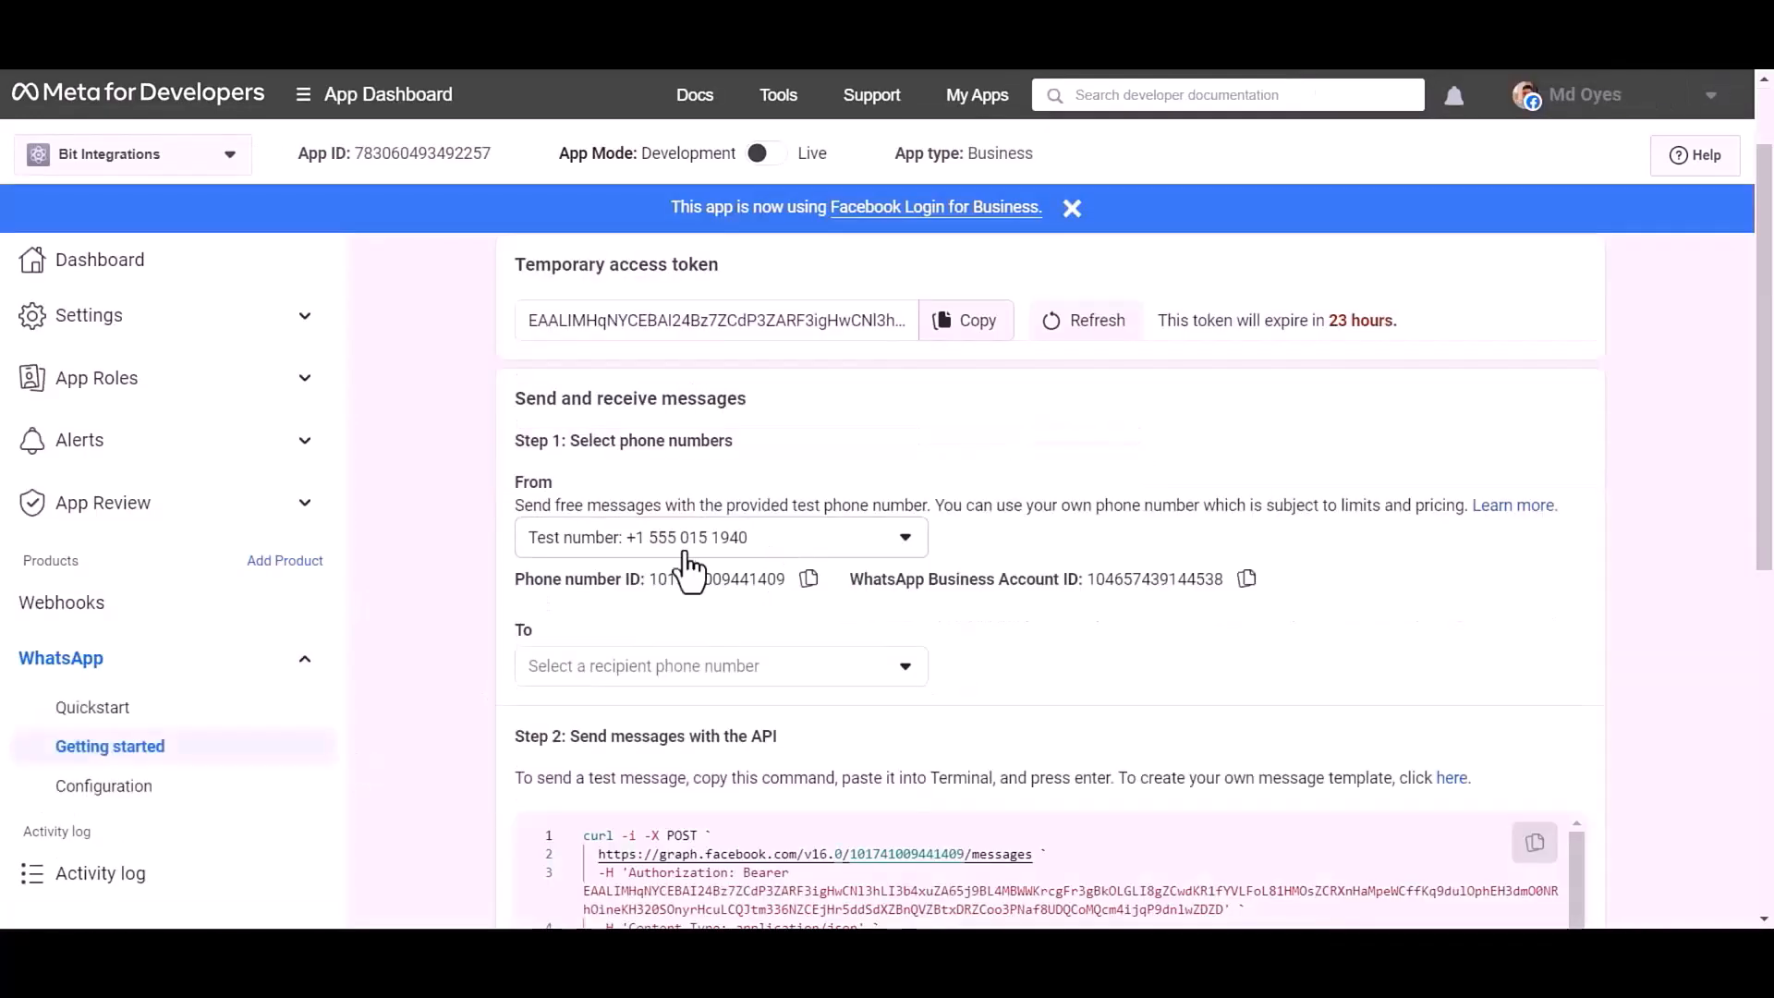
{"action": "left_click_drag", "start_coordinate": [510, 580], "coordinate": [642, 582]}
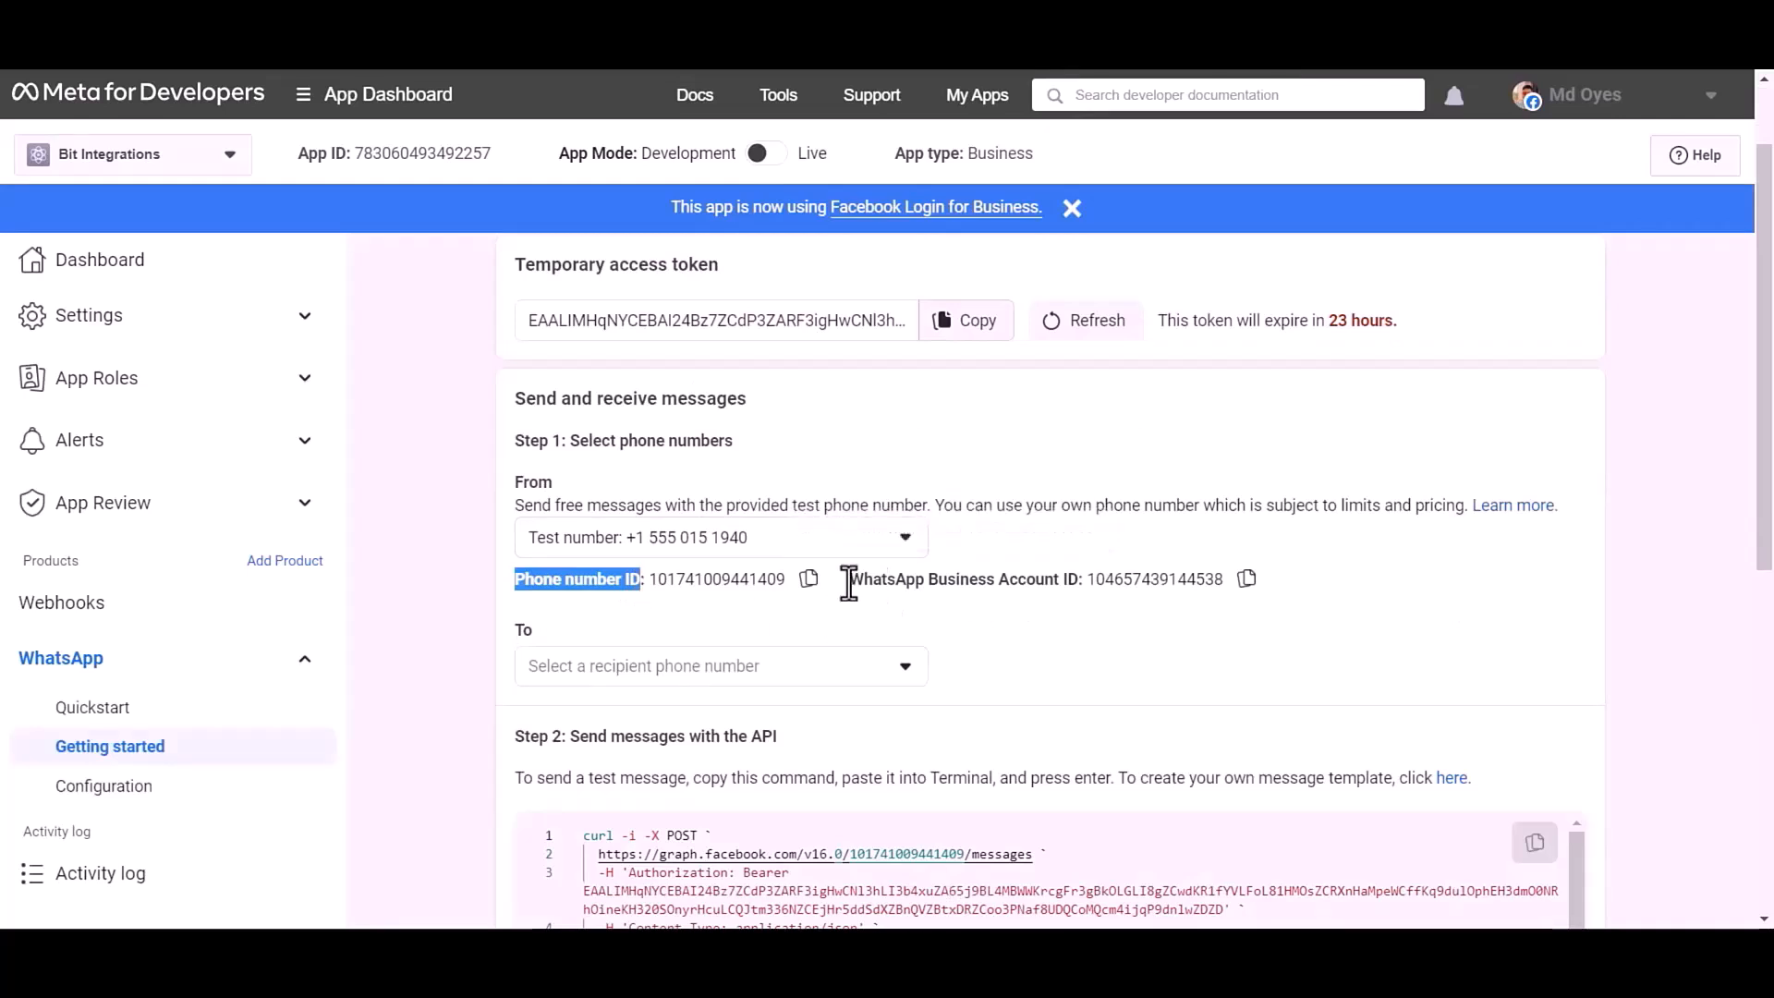
{"action": "left_click_drag", "start_coordinate": [846, 580], "coordinate": [1072, 584]}
{"action": "left_click", "coordinate": [1165, 619]}
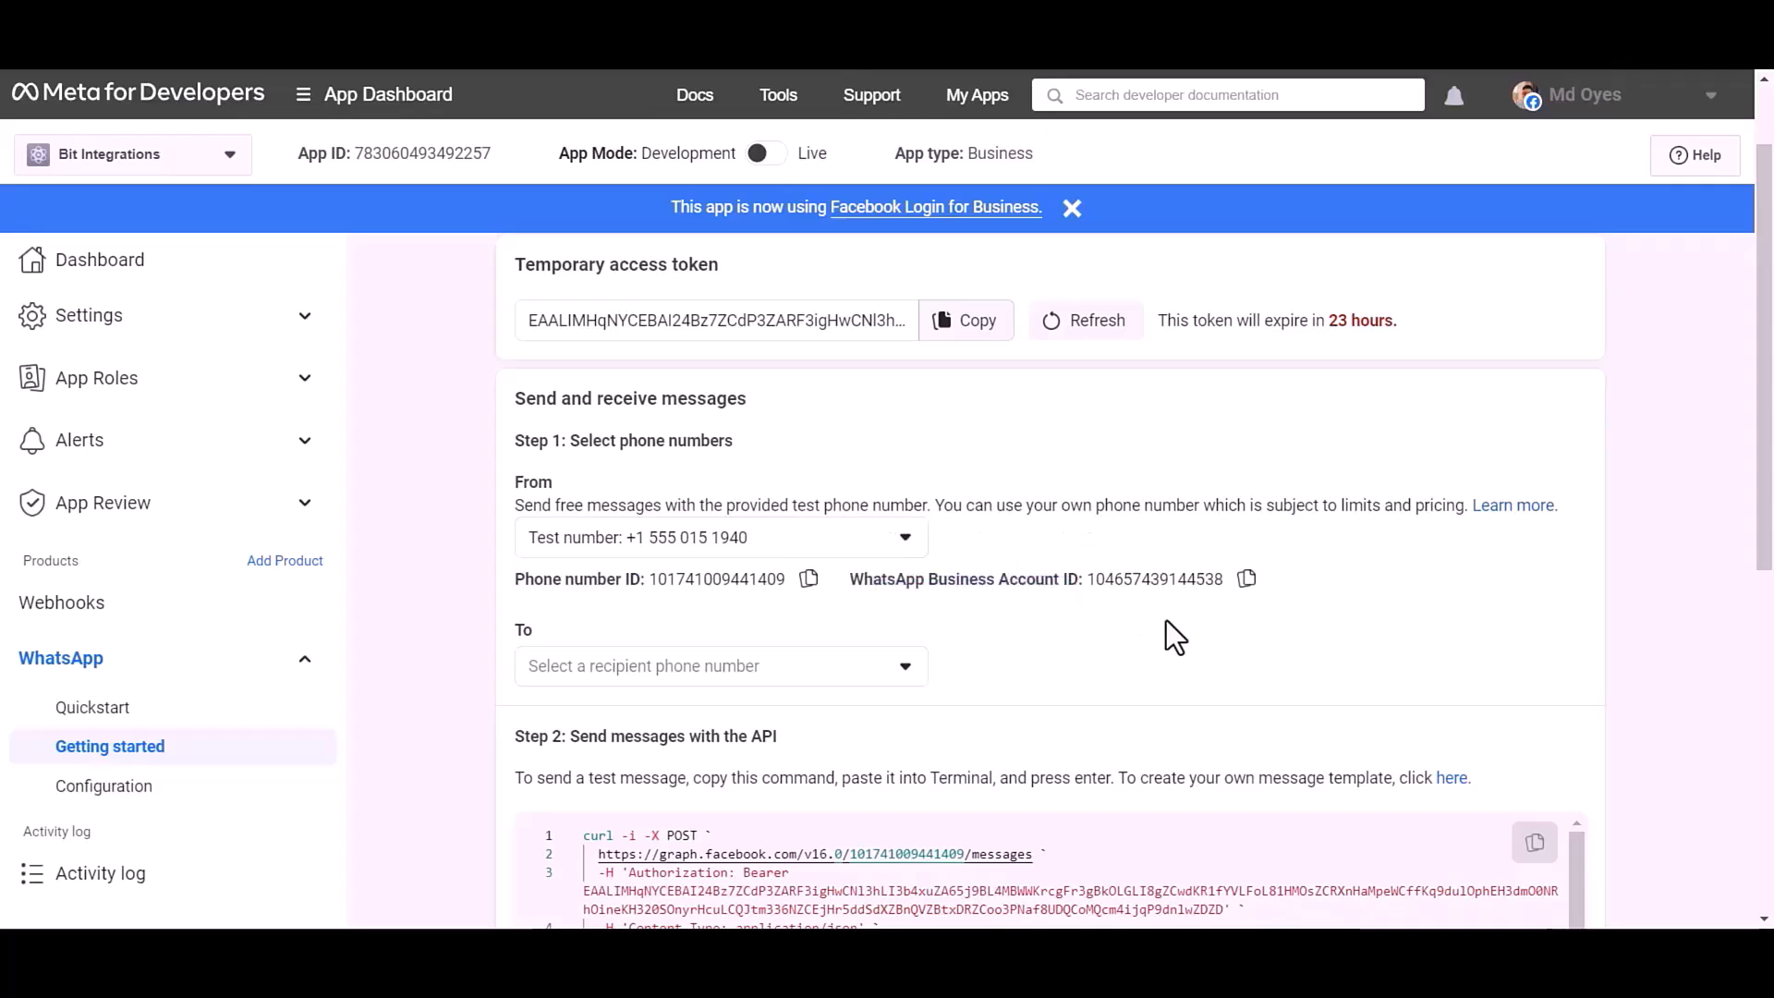
Step: Copy the phone number ID and WhatsApp Business Account ID into the matching fields of the WhatsApp integration settings
{"action": "left_click", "coordinate": [810, 582]}
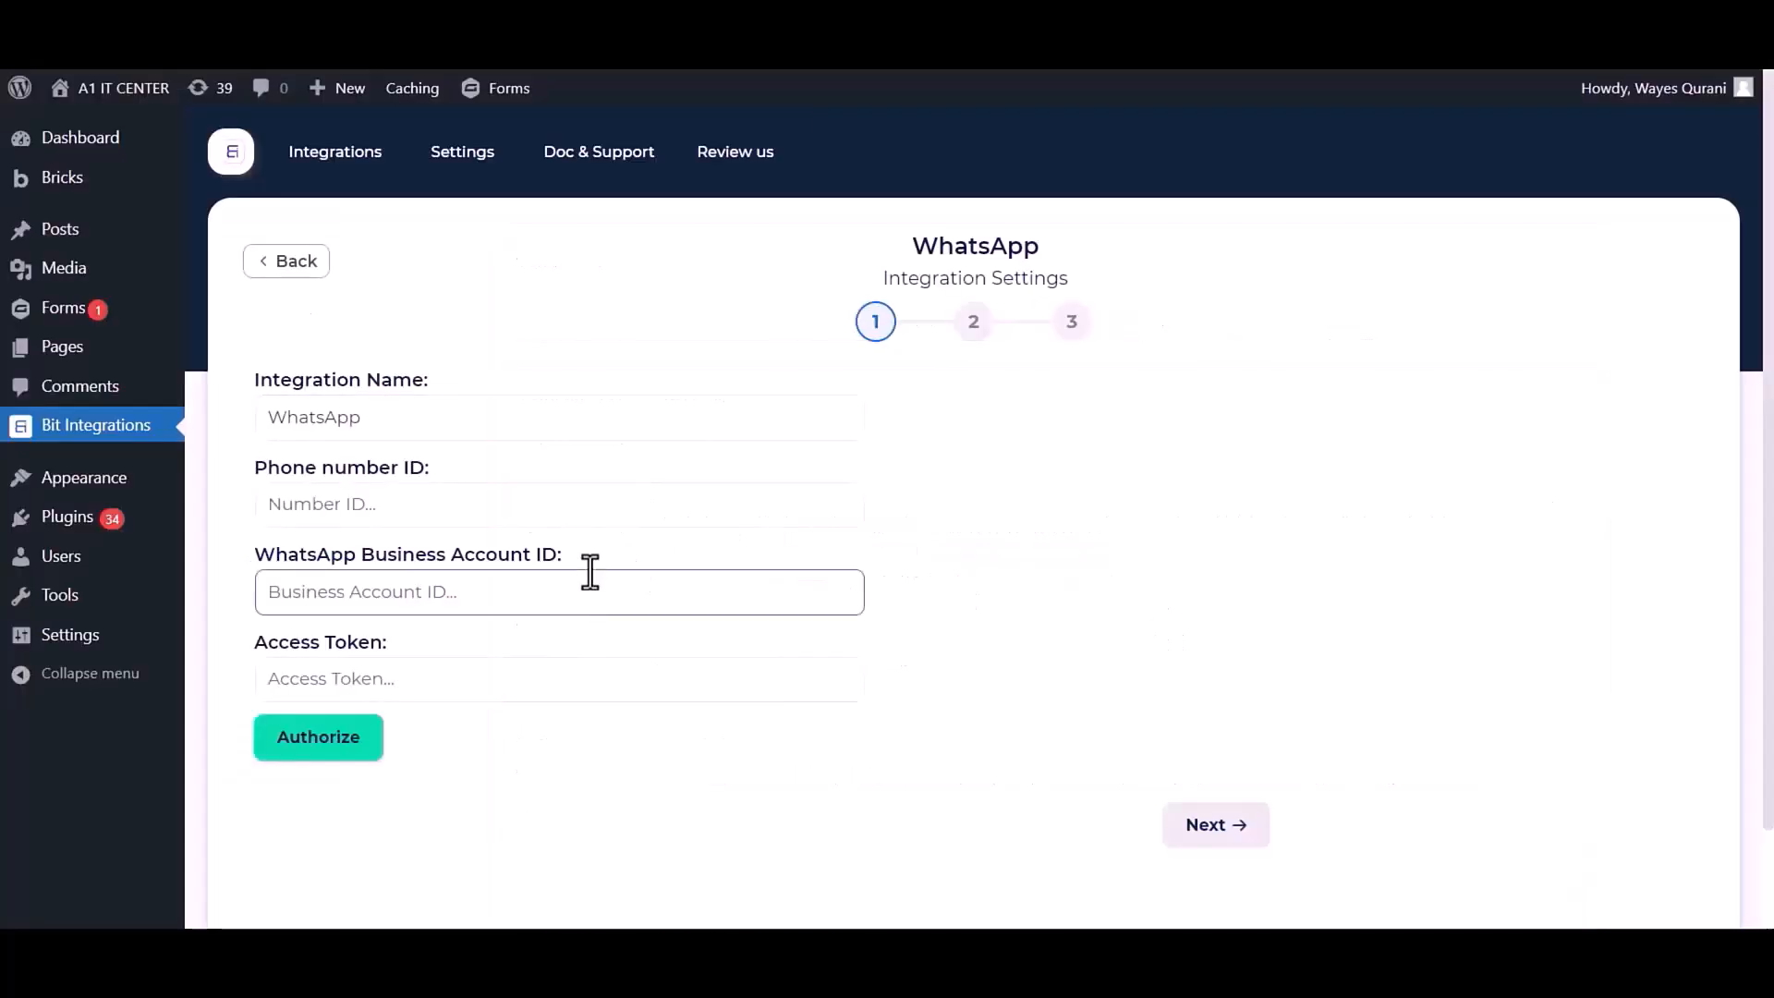
{"action": "left_click", "coordinate": [579, 517]}
{"action": "key", "text": "ctrl+v"}
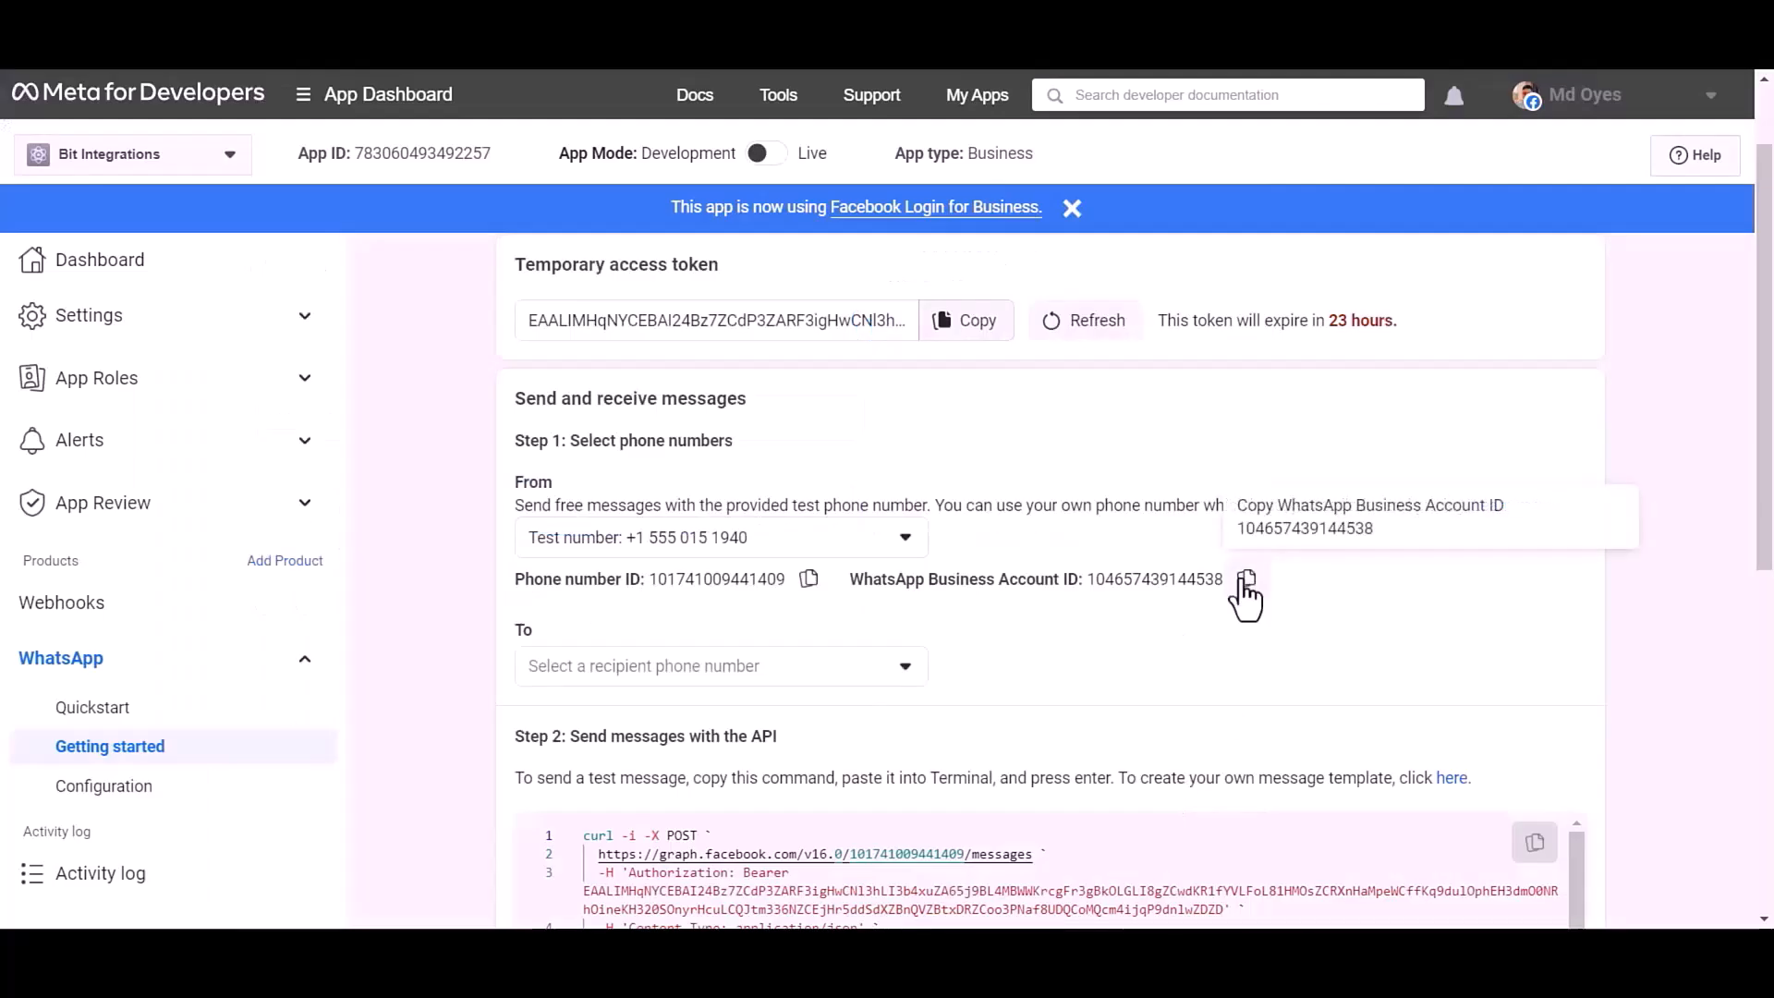
{"action": "left_click", "coordinate": [1243, 580]}
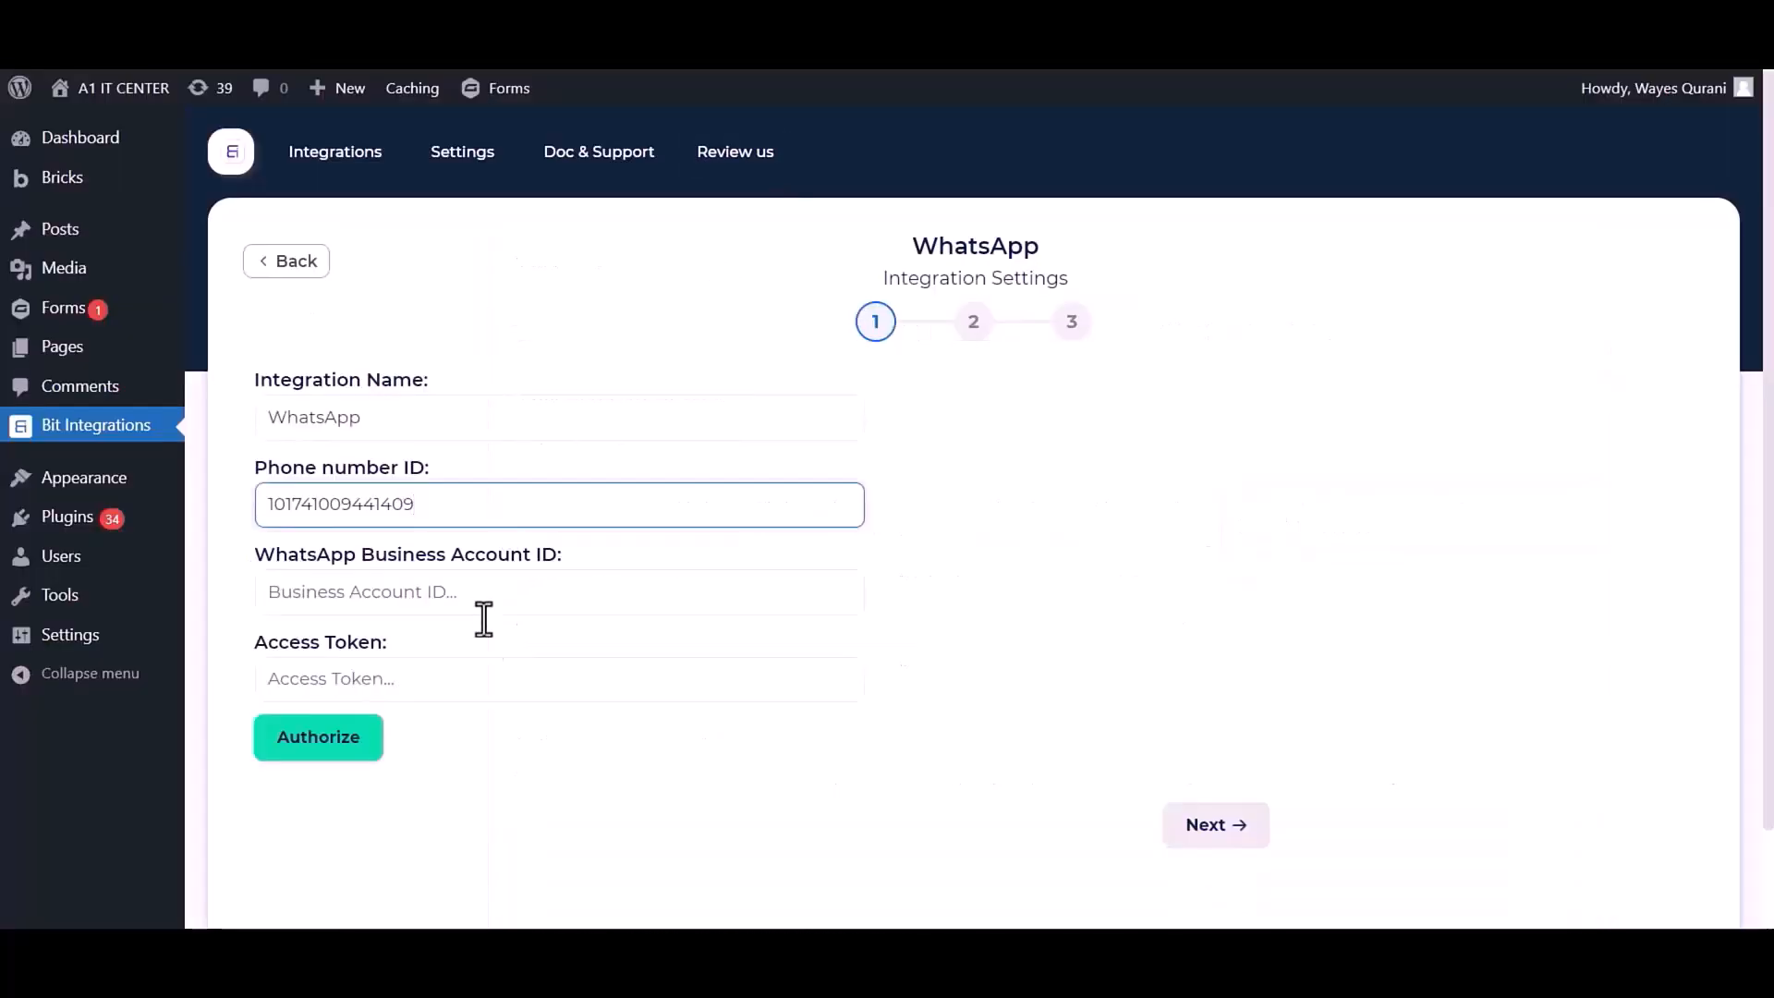
{"action": "left_click", "coordinate": [484, 591]}
{"action": "key", "text": "ctrl+v"}
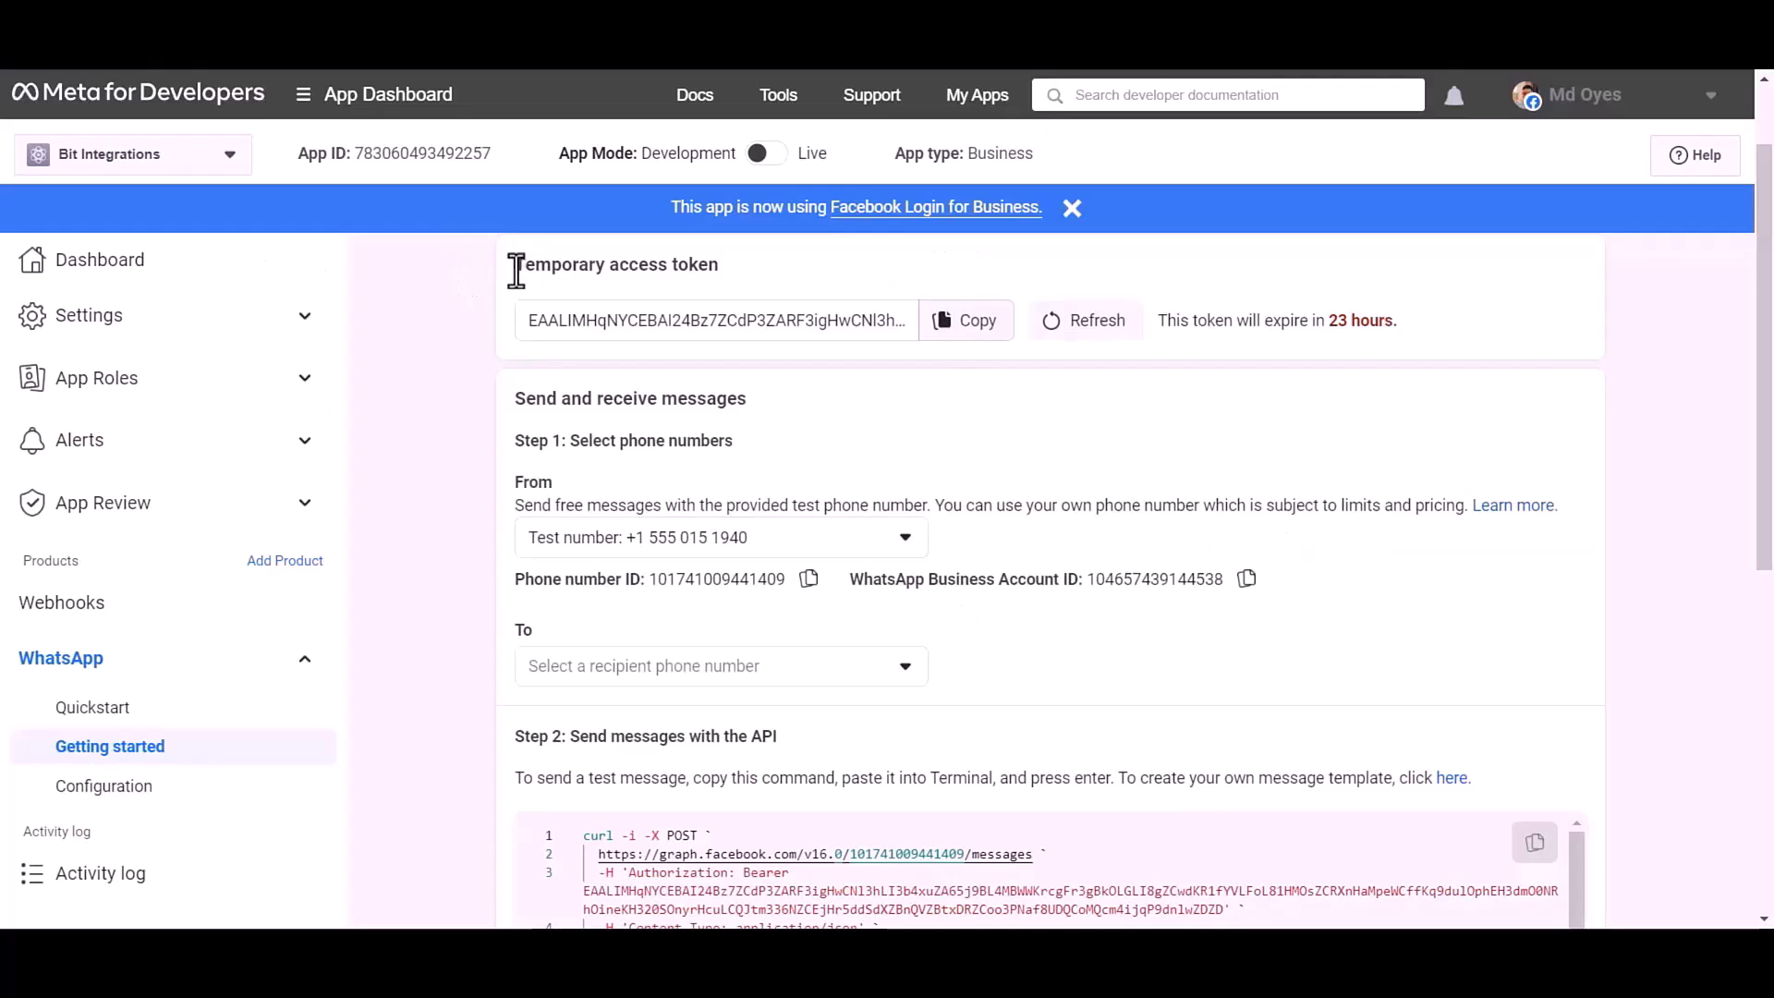
Step: Check how long the temporary access token stays valid
{"action": "left_click_drag", "start_coordinate": [513, 269], "coordinate": [716, 272]}
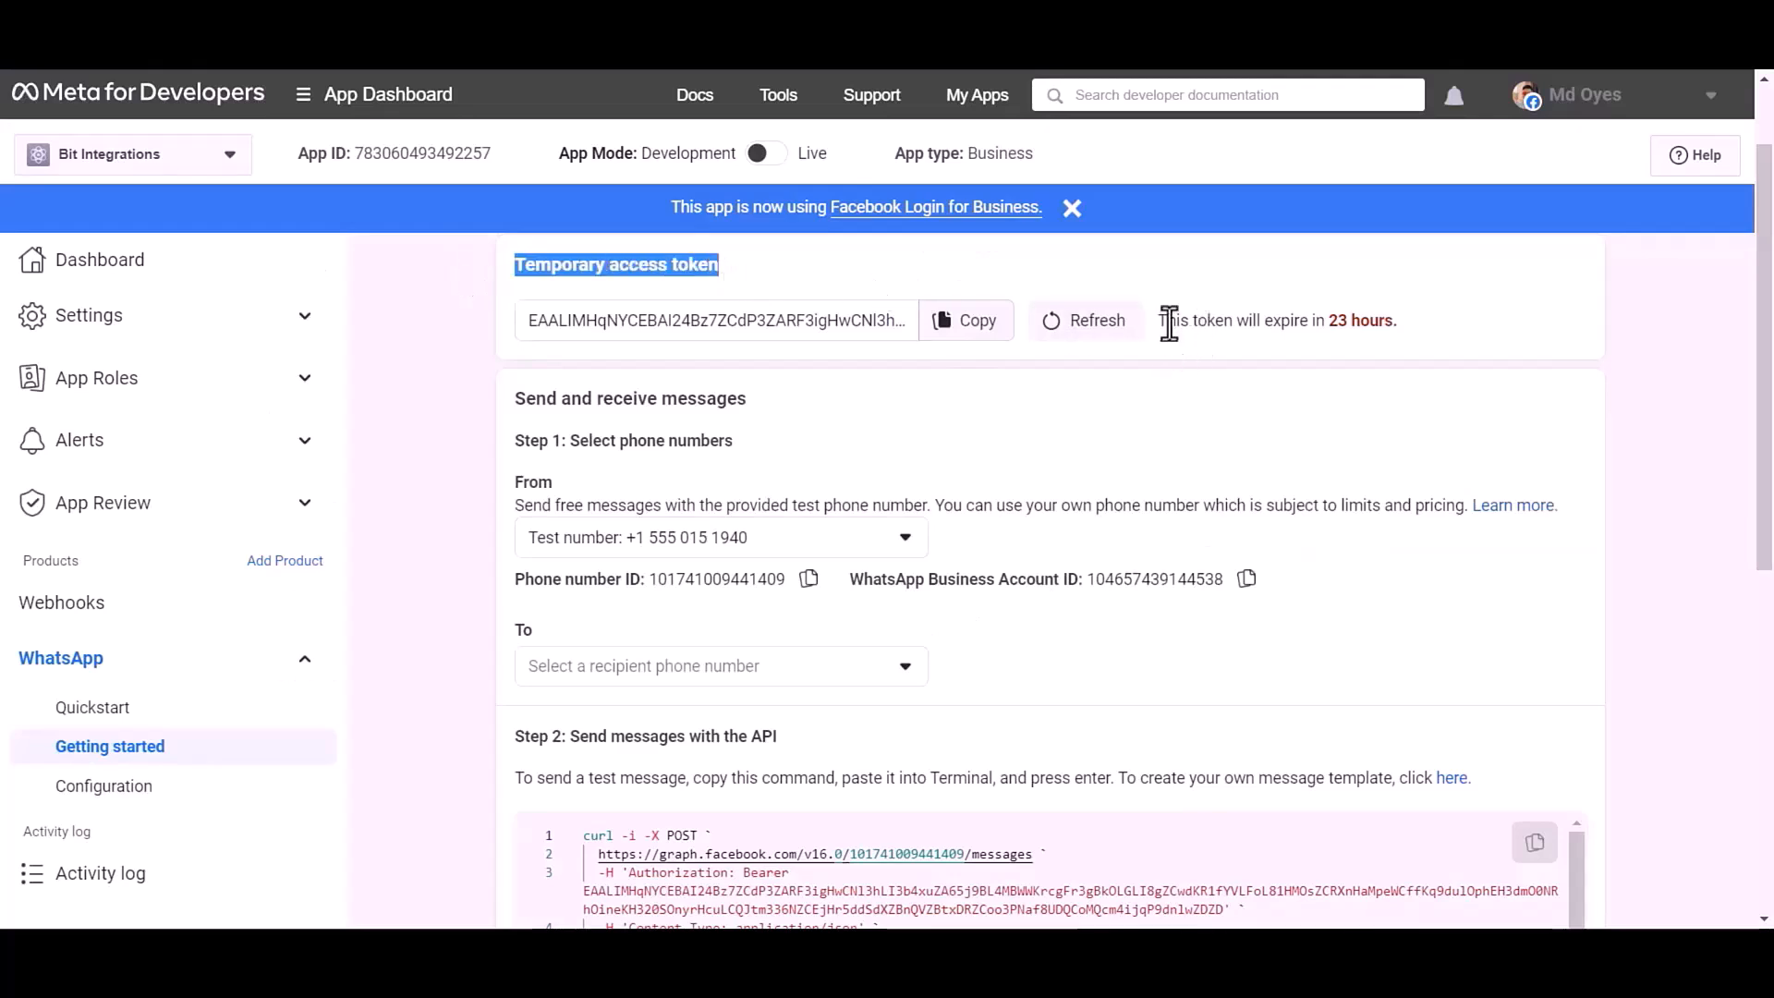
{"action": "left_click_drag", "start_coordinate": [1158, 319], "coordinate": [1404, 320]}
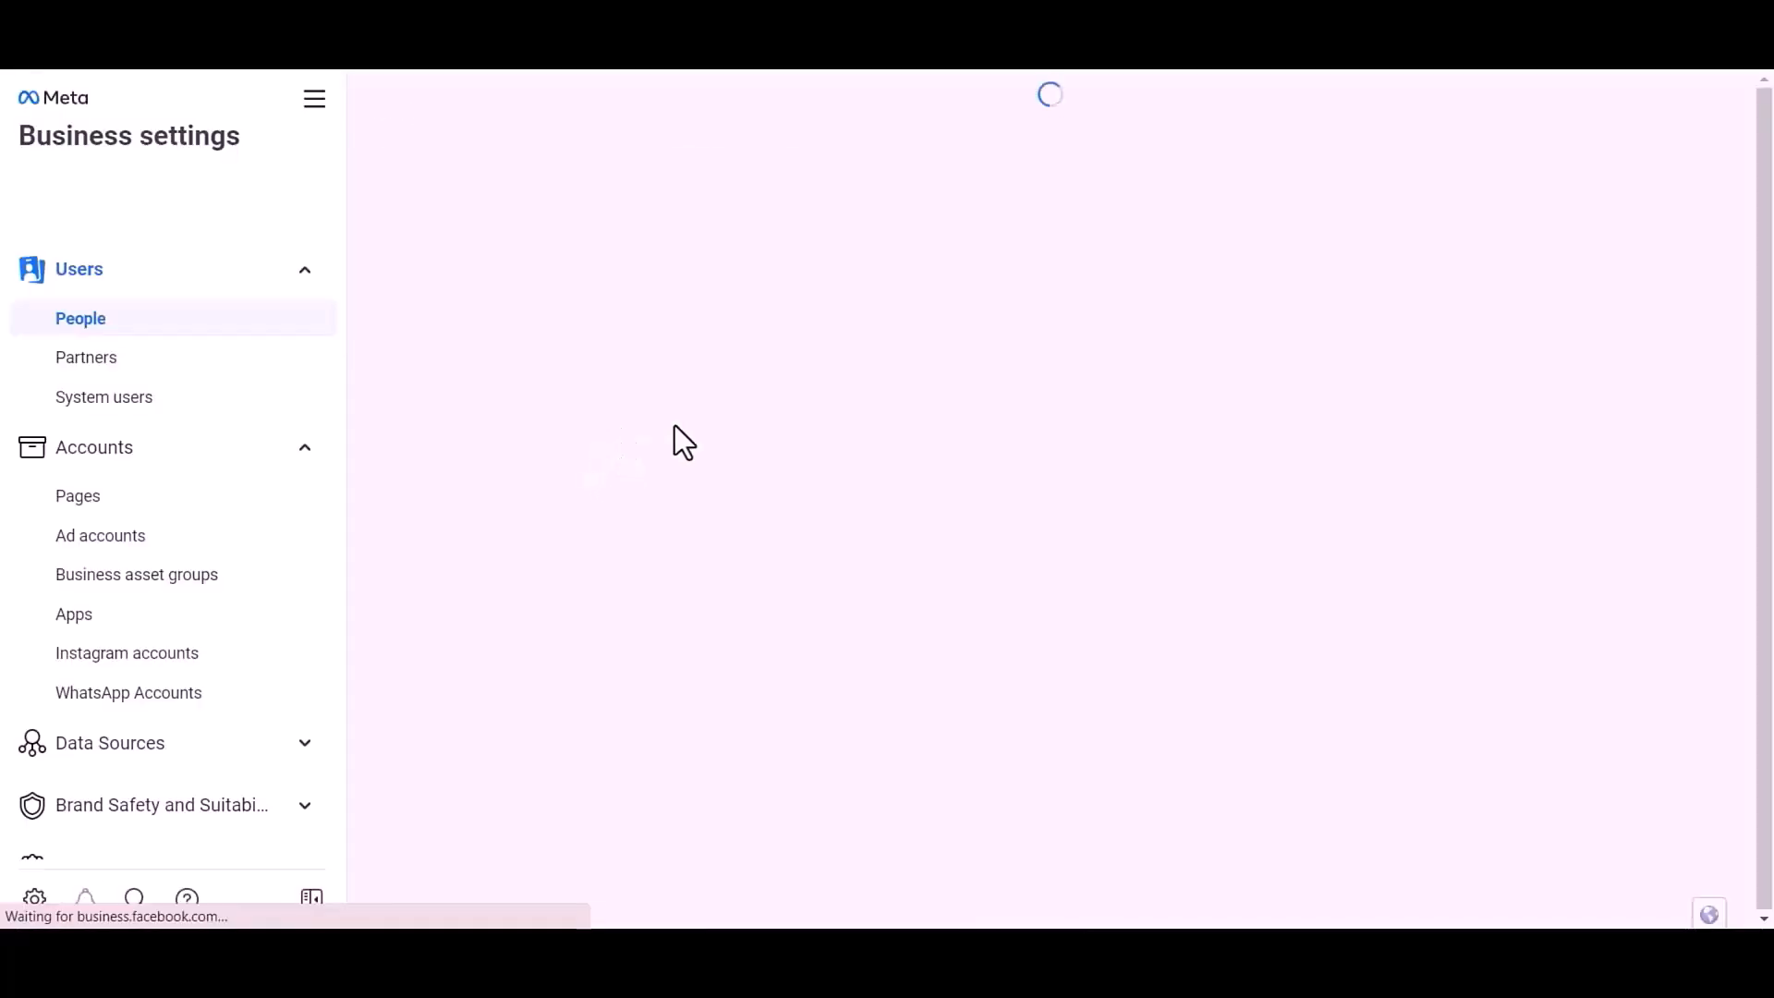
Step: Open the System users list in the business settings
{"action": "left_click", "coordinate": [120, 399]}
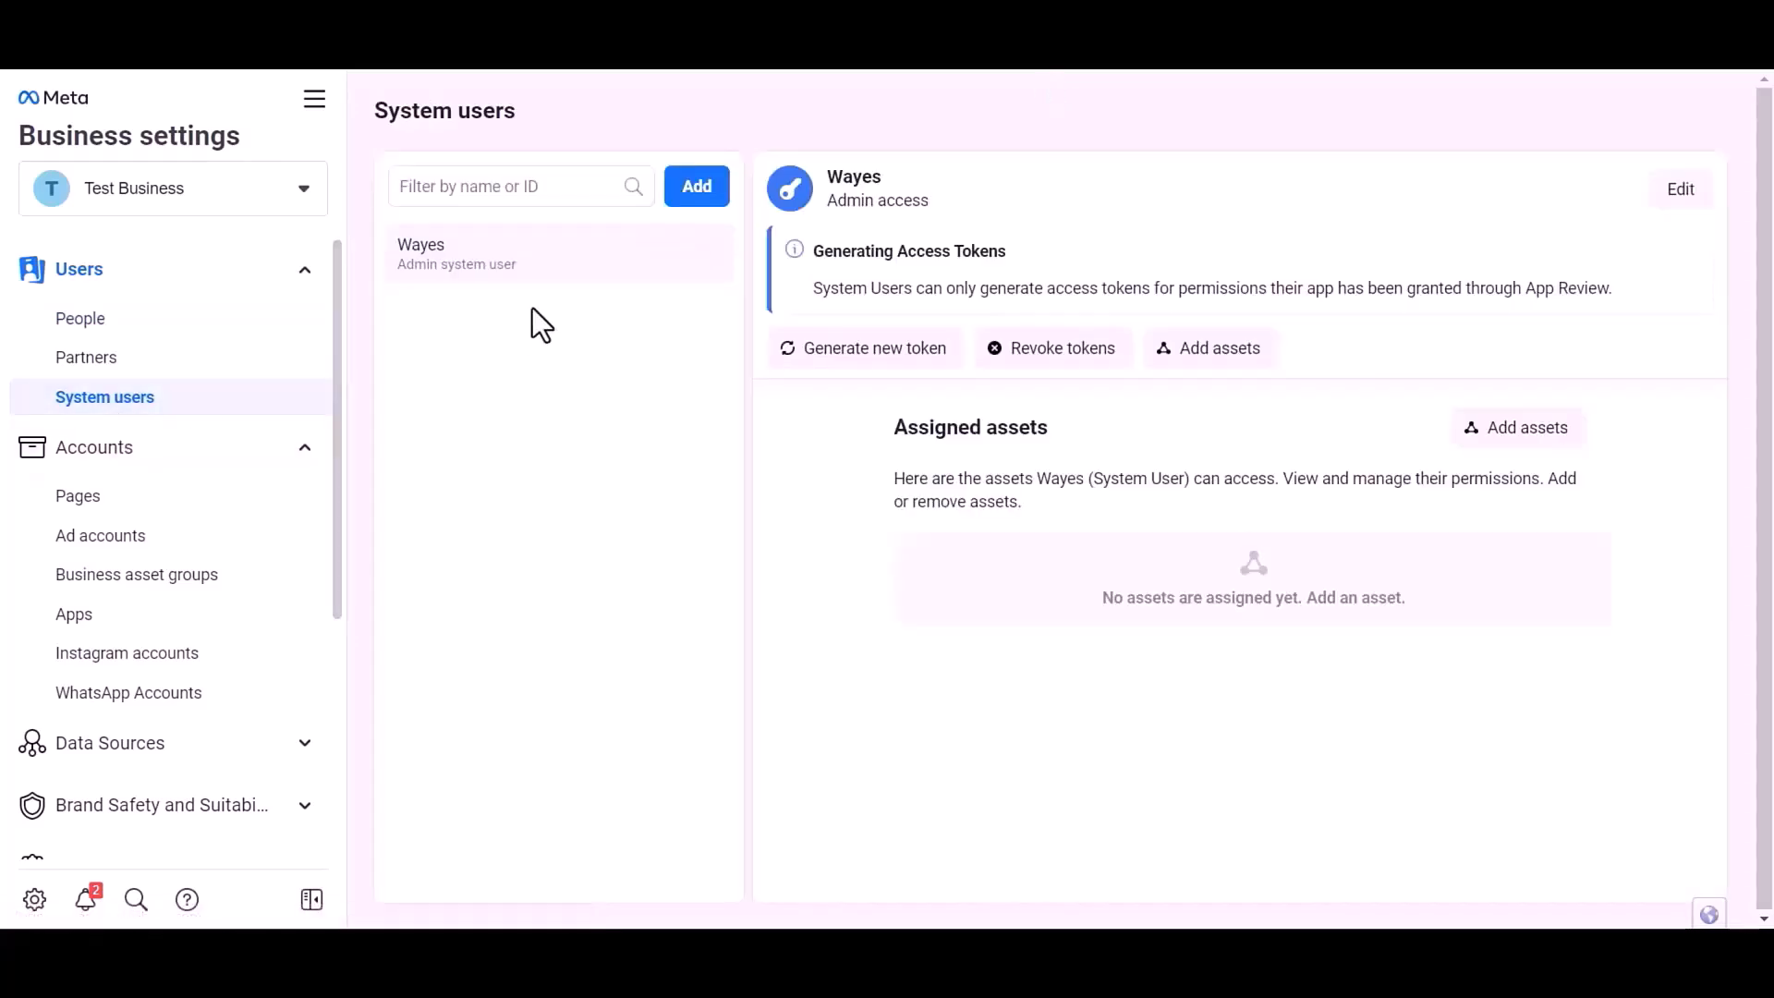
Step: Try to create a new system user with the Admin role
{"action": "left_click", "coordinate": [693, 199]}
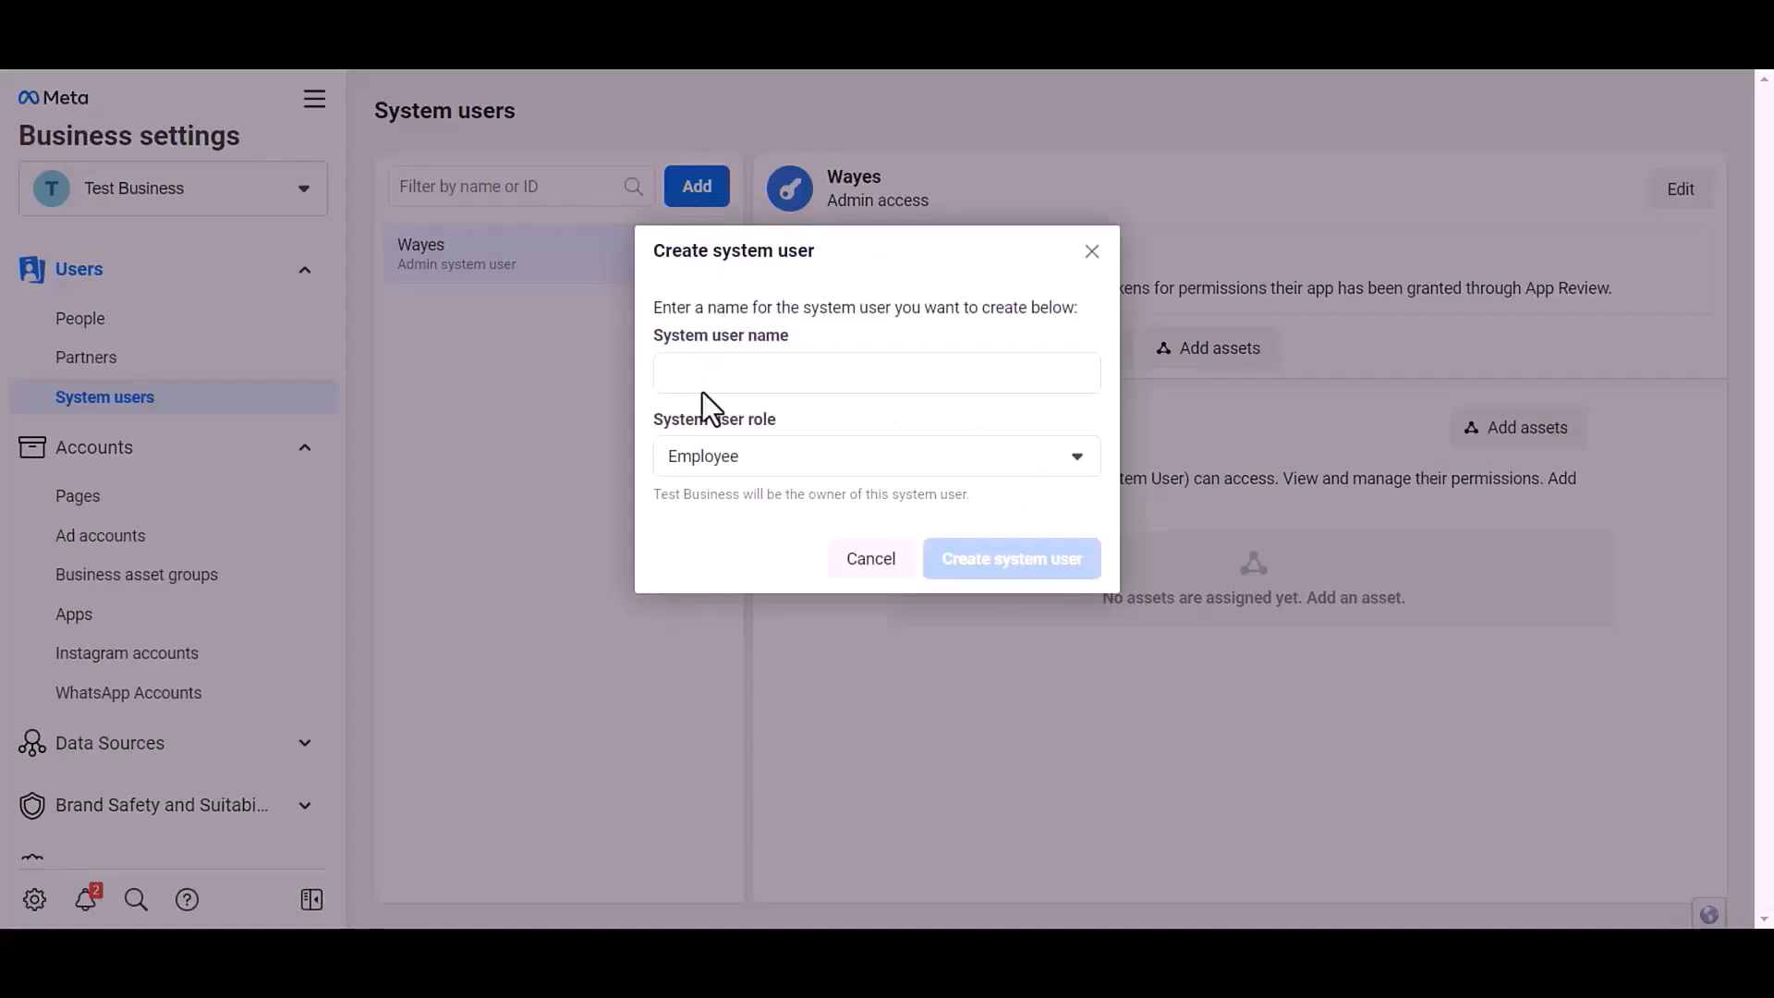
{"action": "left_click", "coordinate": [732, 371]}
{"action": "type", "text": "Oyes"}
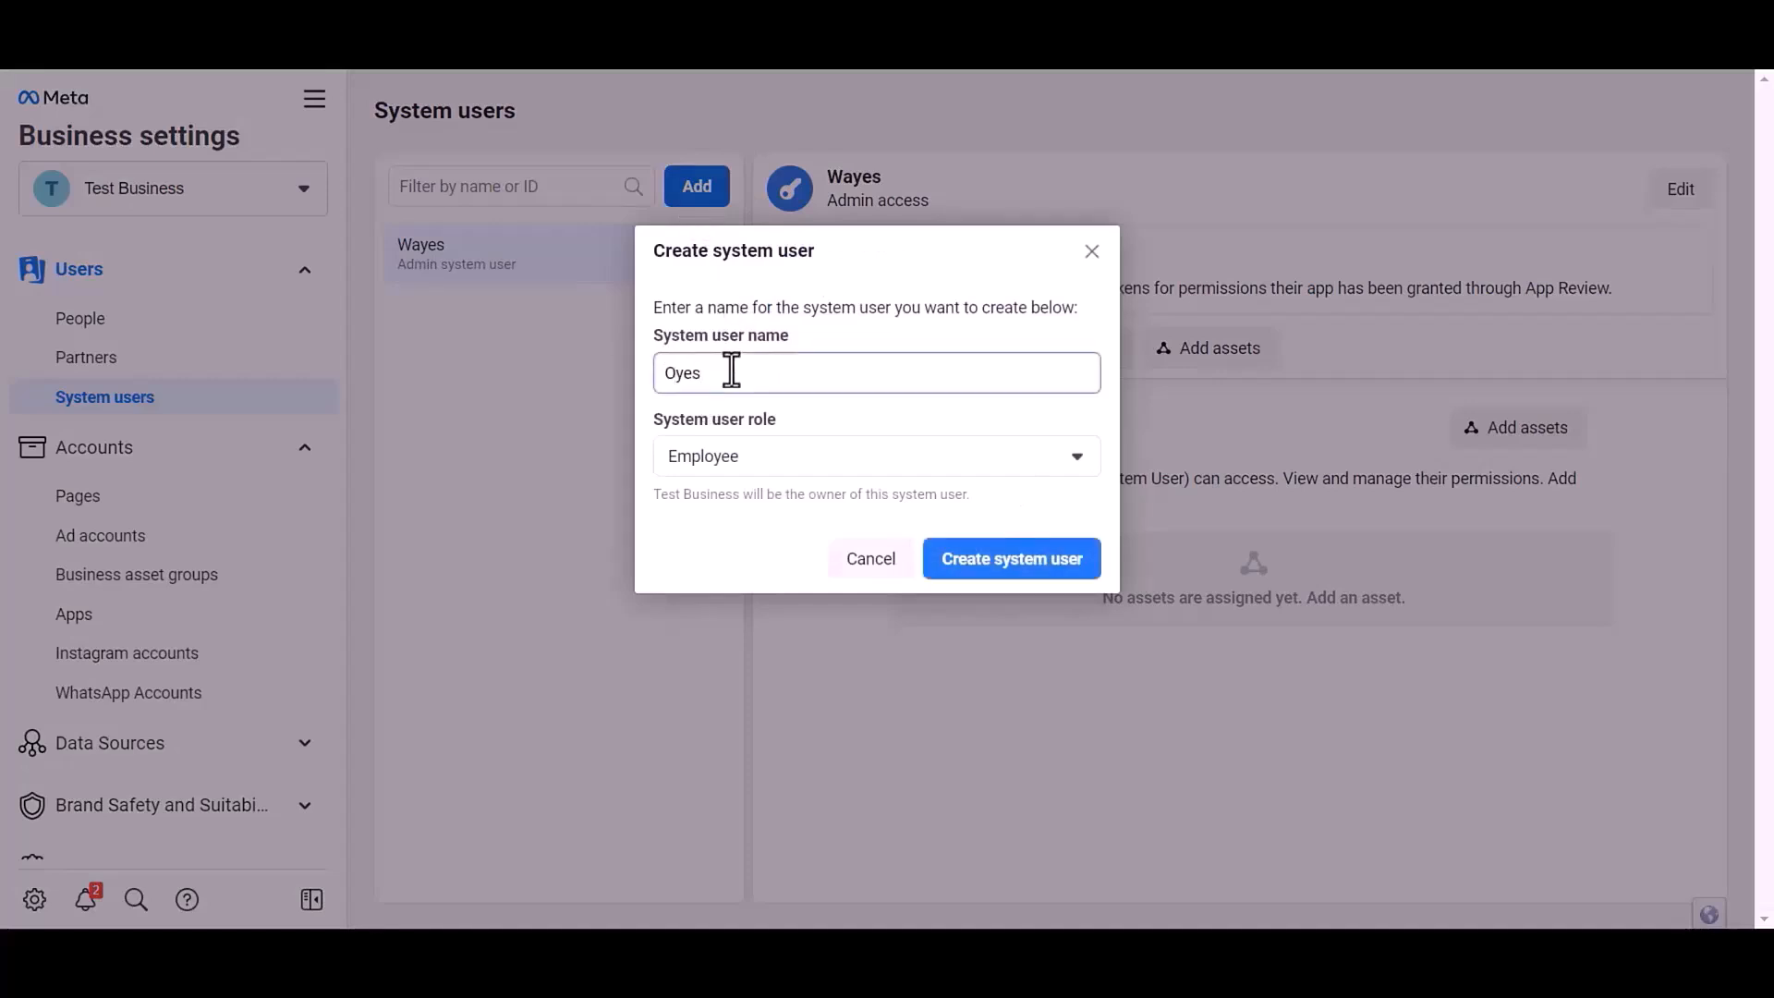
{"action": "left_click", "coordinate": [730, 455]}
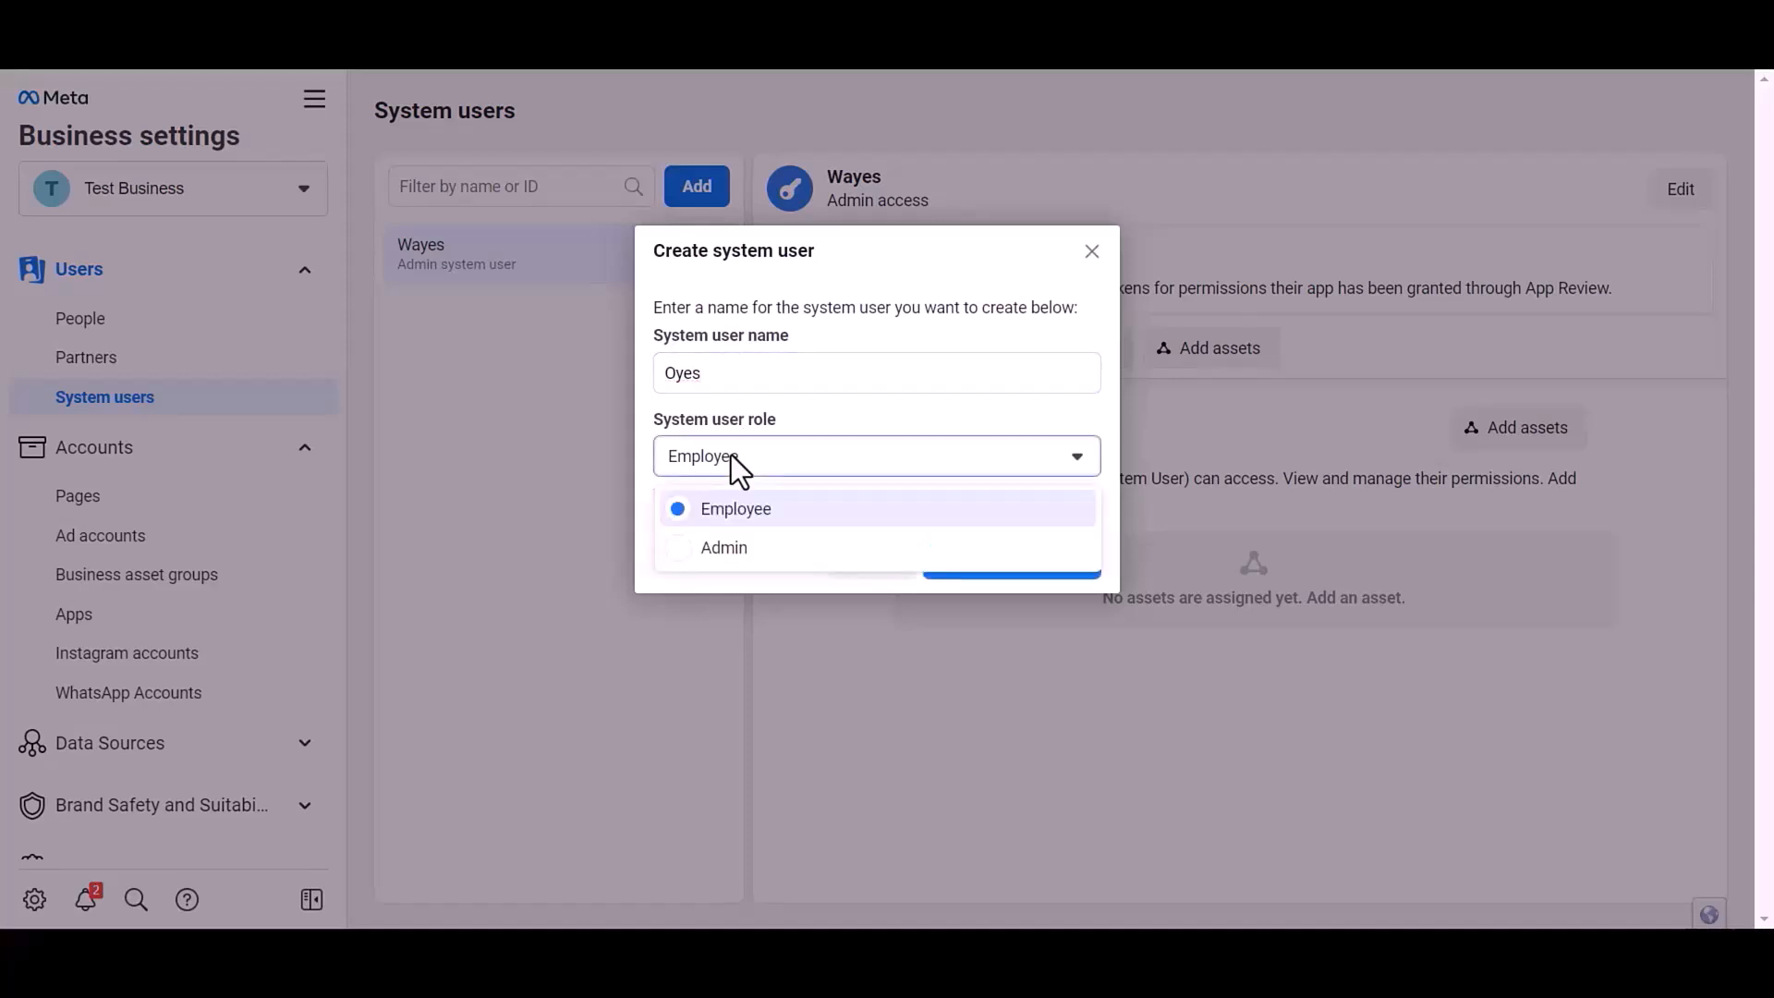
{"action": "left_click", "coordinate": [721, 549]}
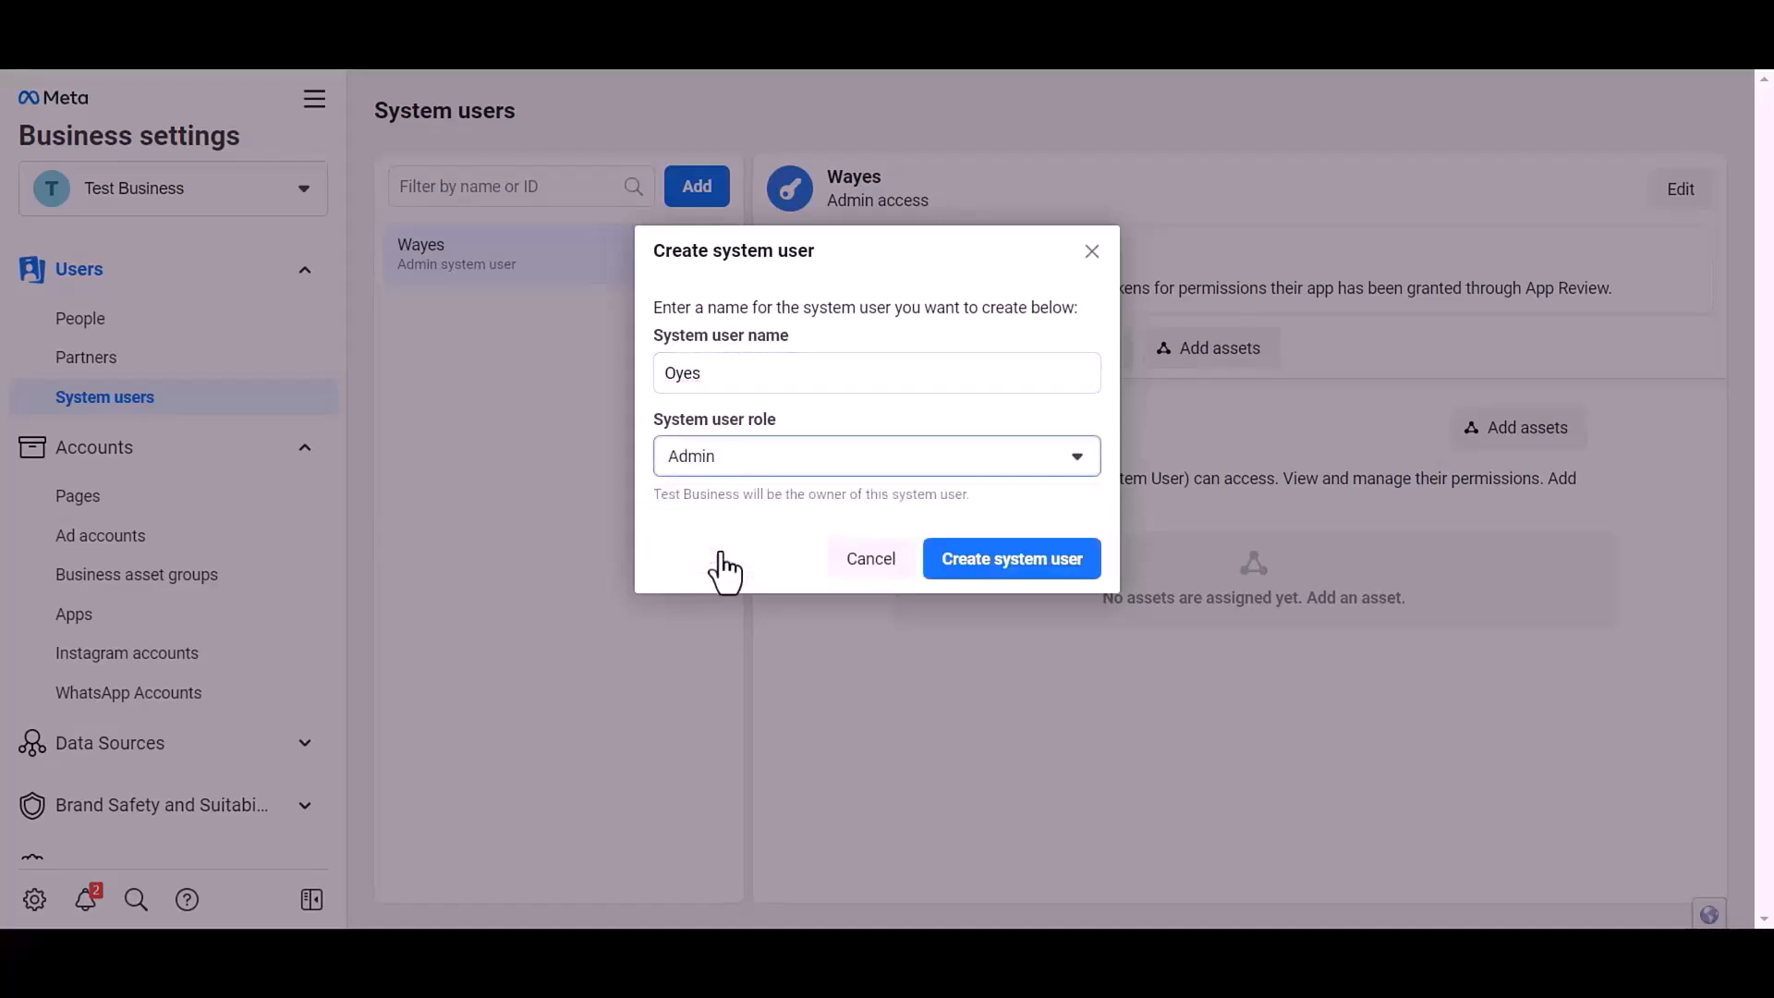
{"action": "left_click", "coordinate": [1050, 574]}
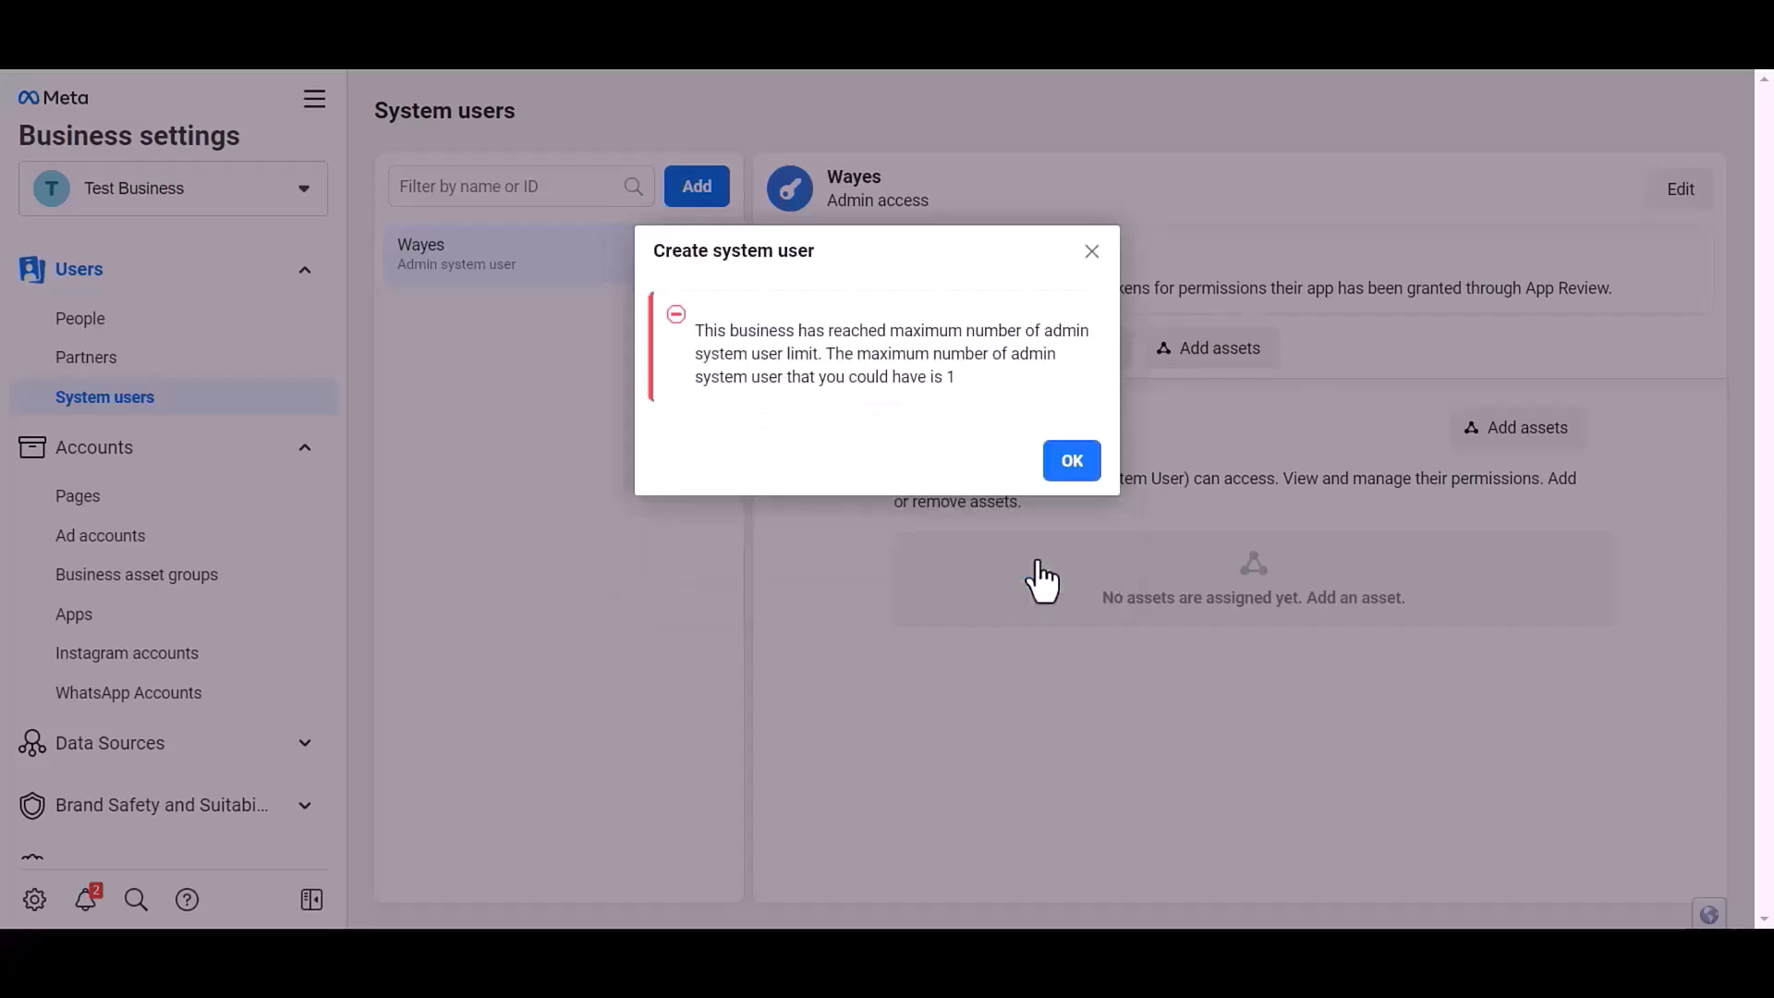
{"action": "left_click", "coordinate": [1072, 462]}
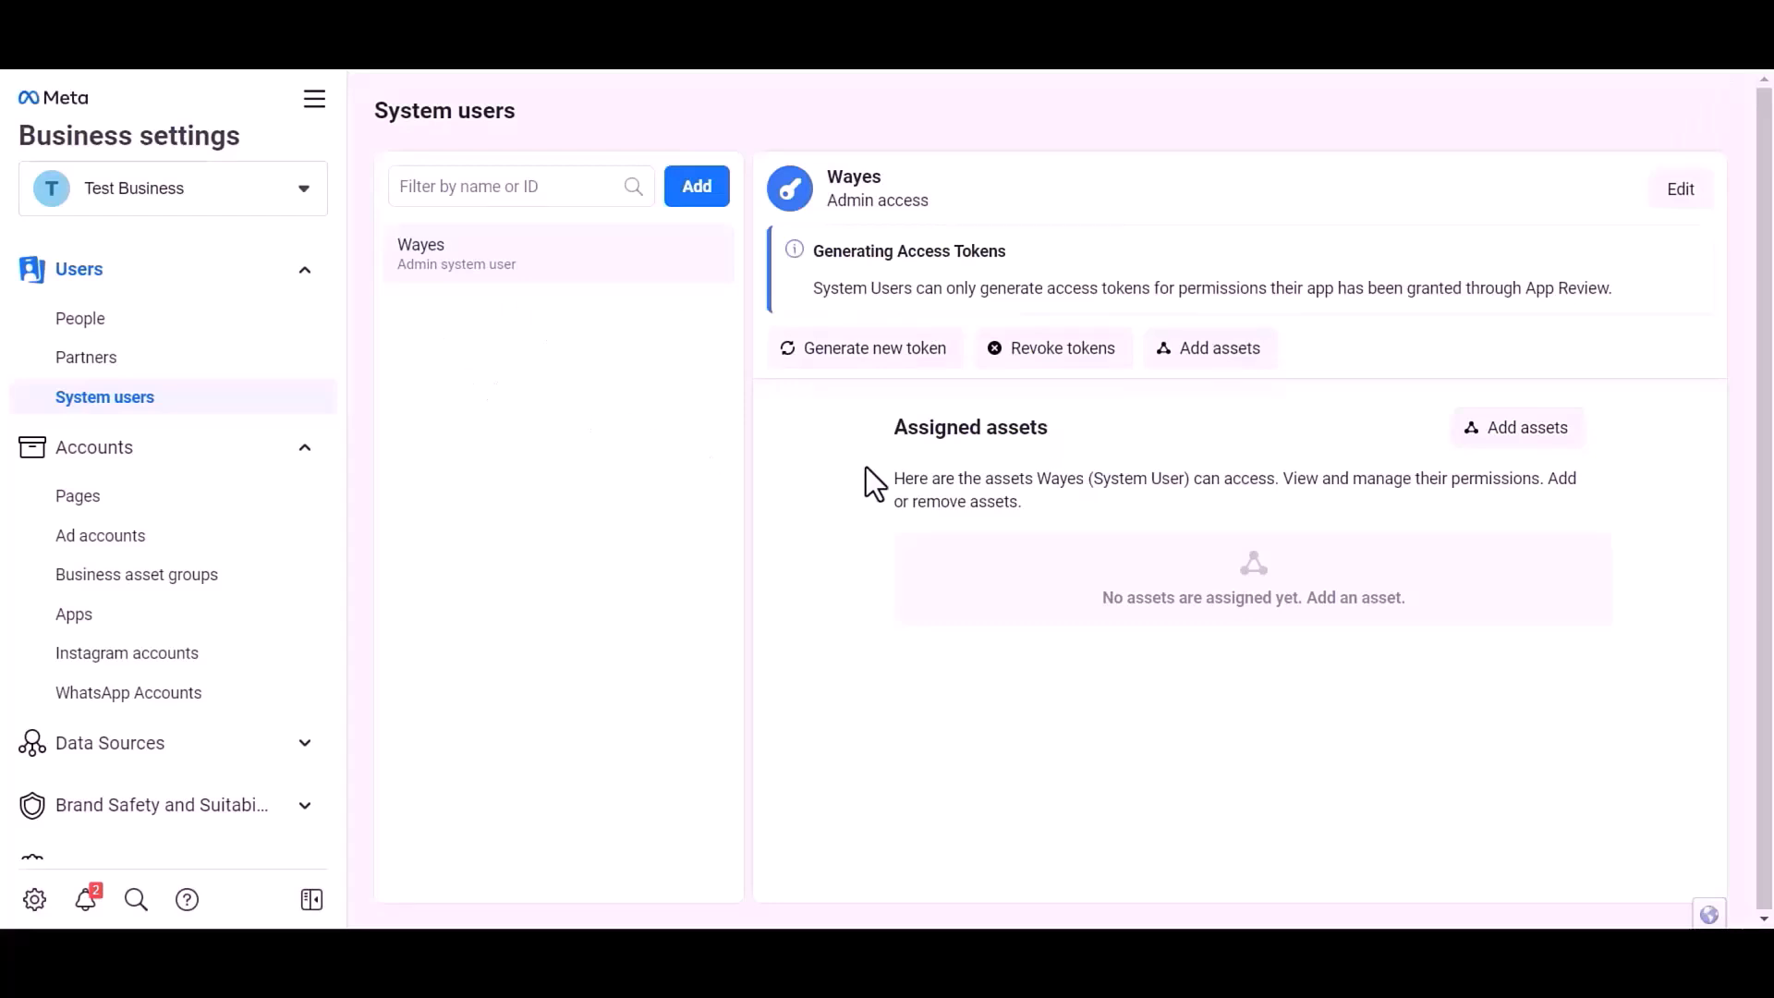
Step: Assign the Bit Integrations app to the existing admin system user with full Manage app control
{"action": "left_click", "coordinate": [1521, 430]}
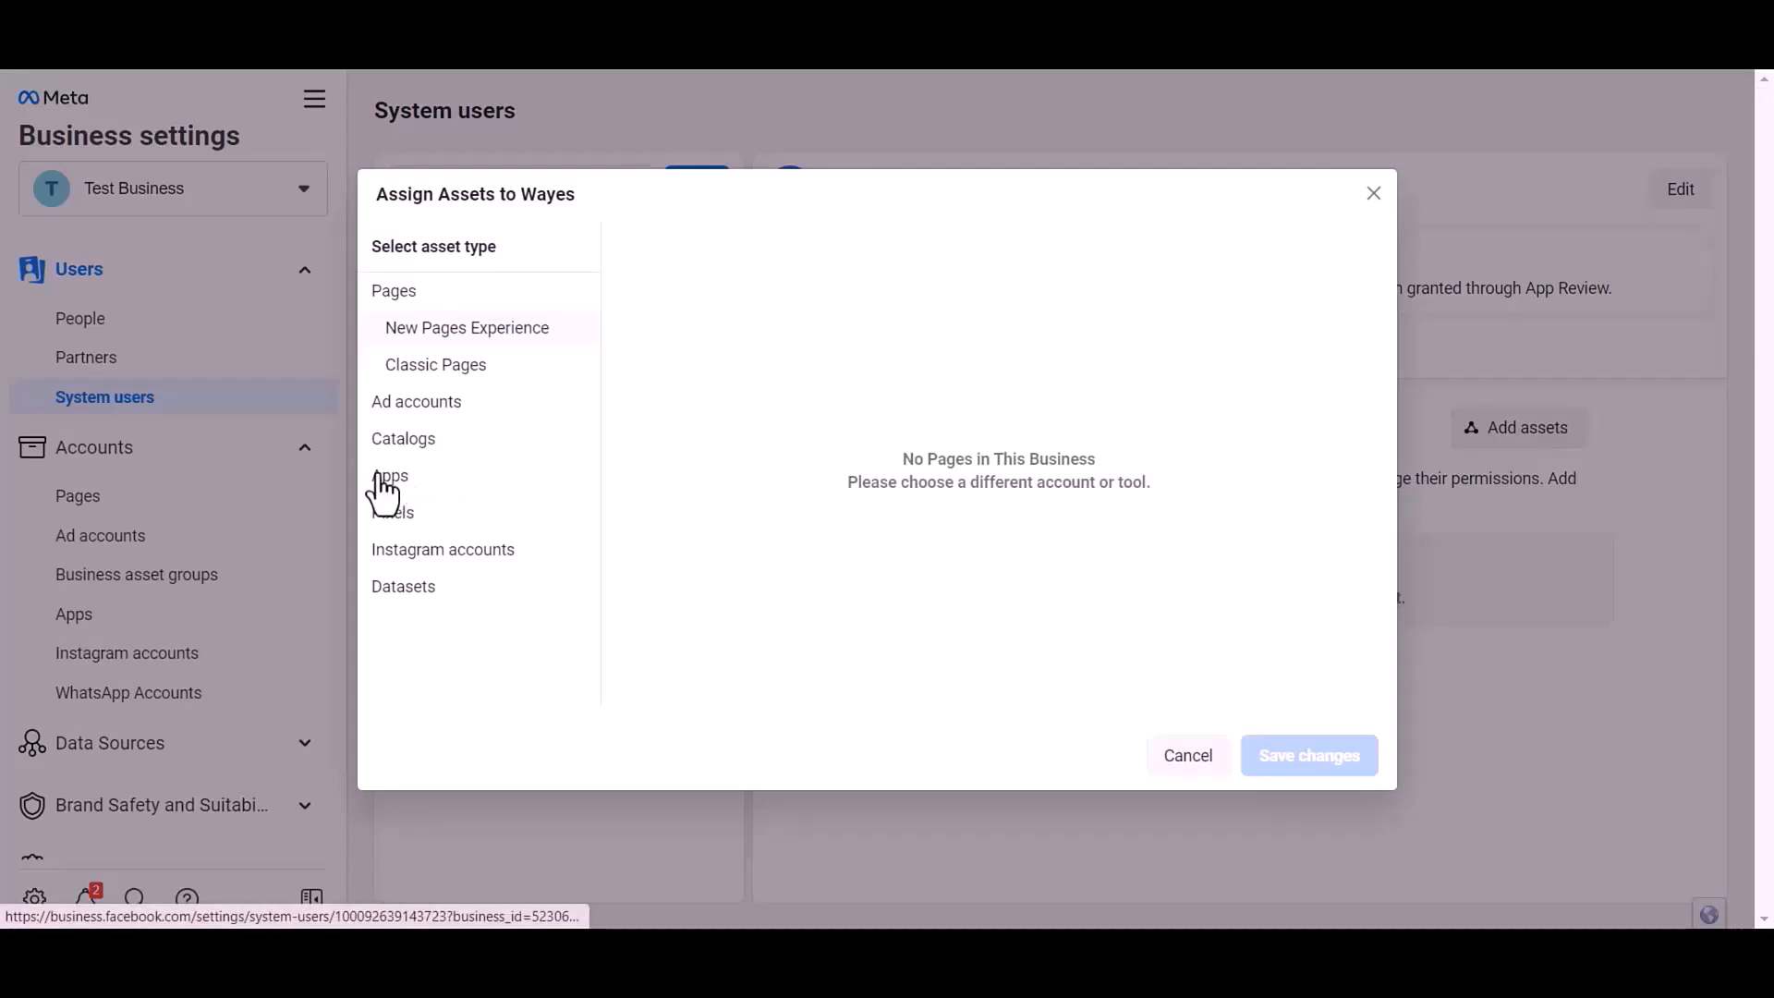
{"action": "left_click", "coordinate": [381, 478]}
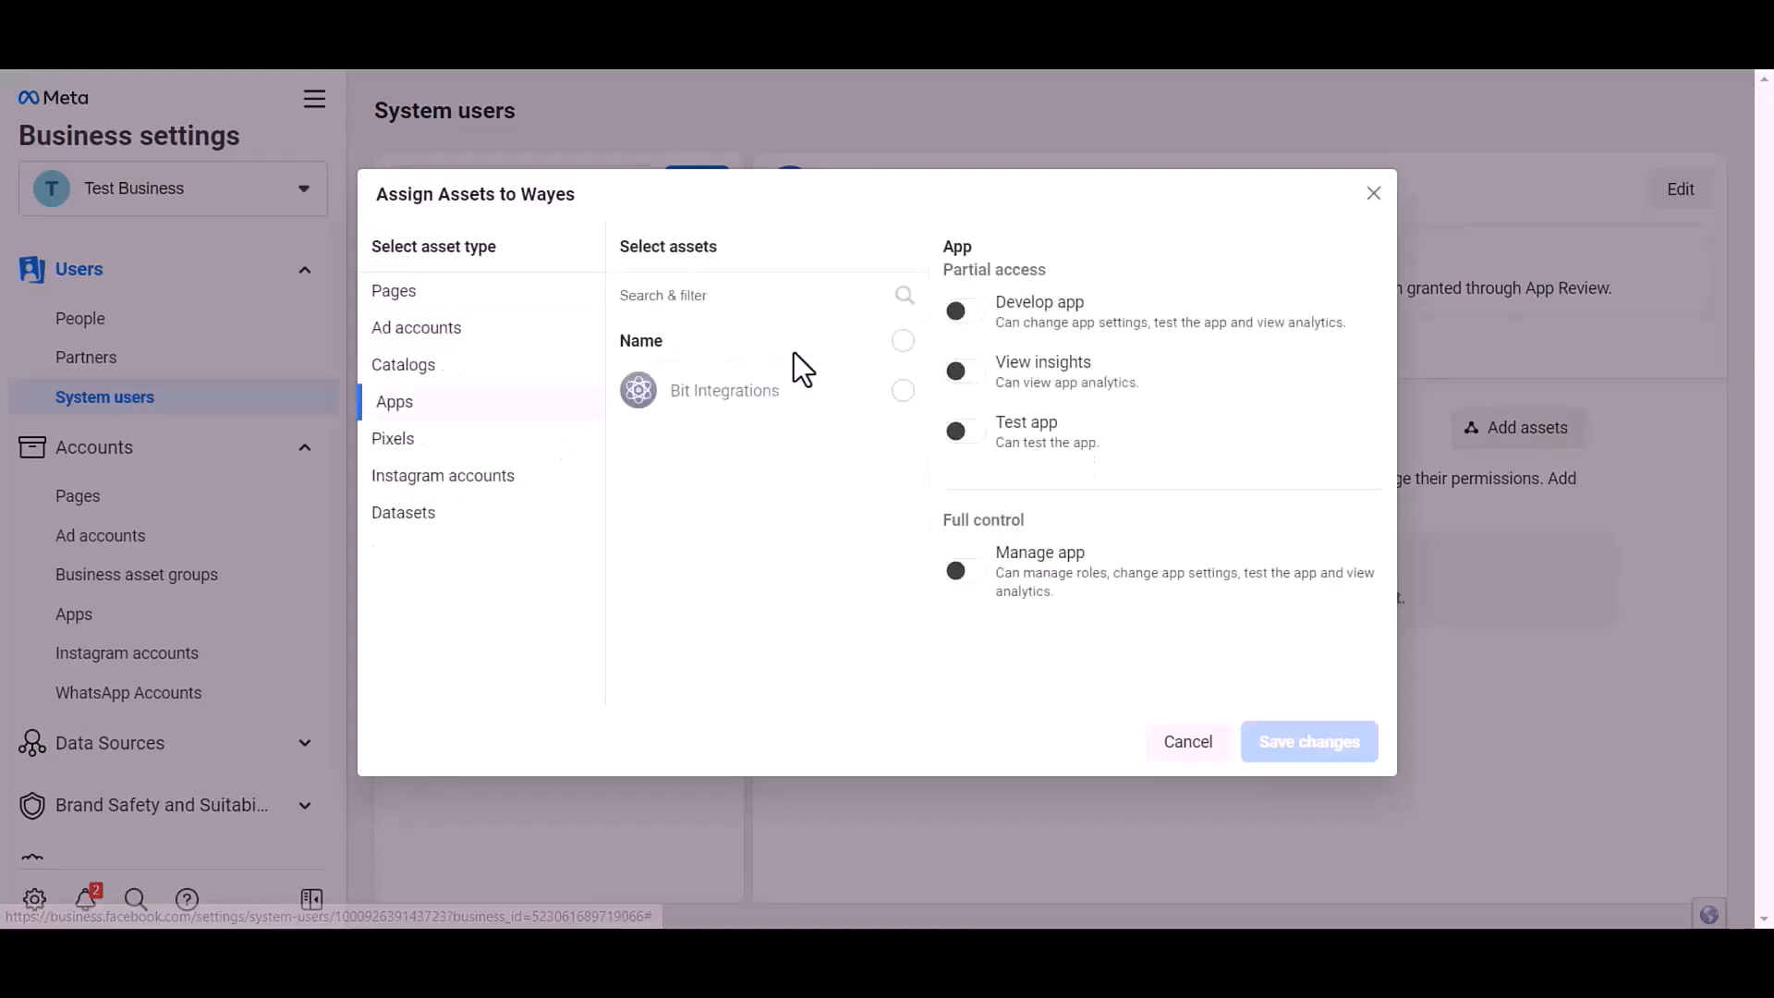
{"action": "left_click", "coordinate": [900, 392]}
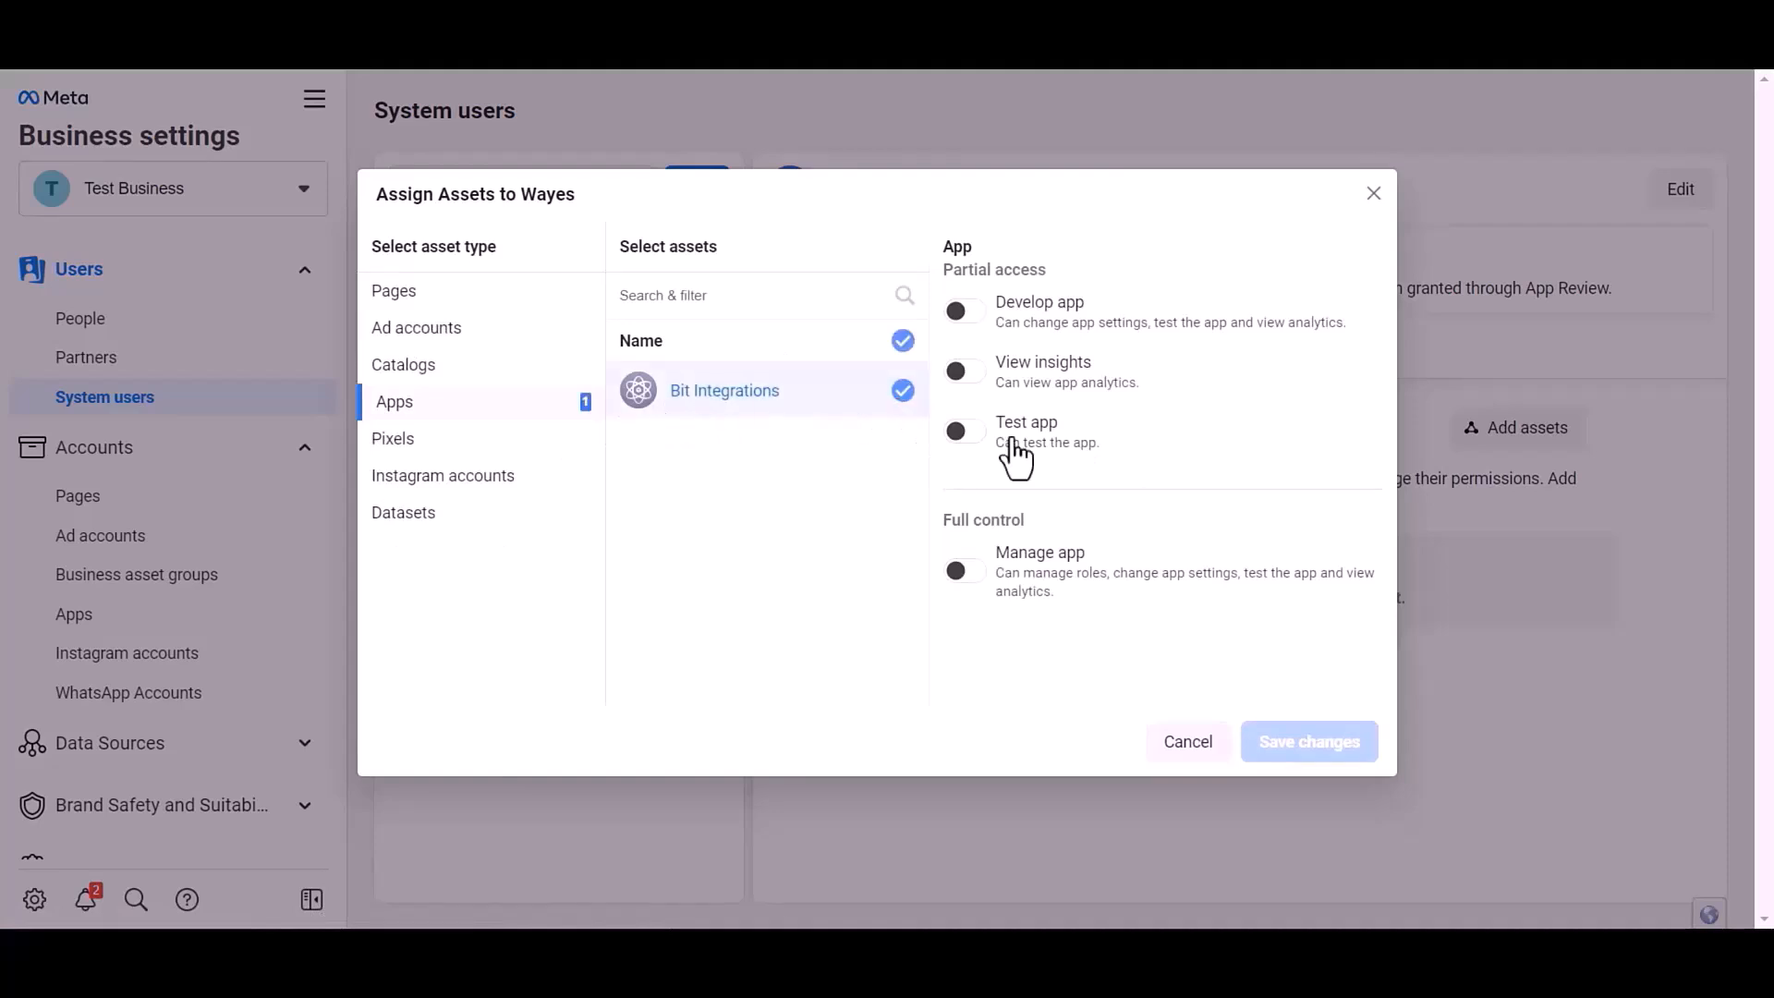
{"action": "left_click", "coordinate": [963, 573]}
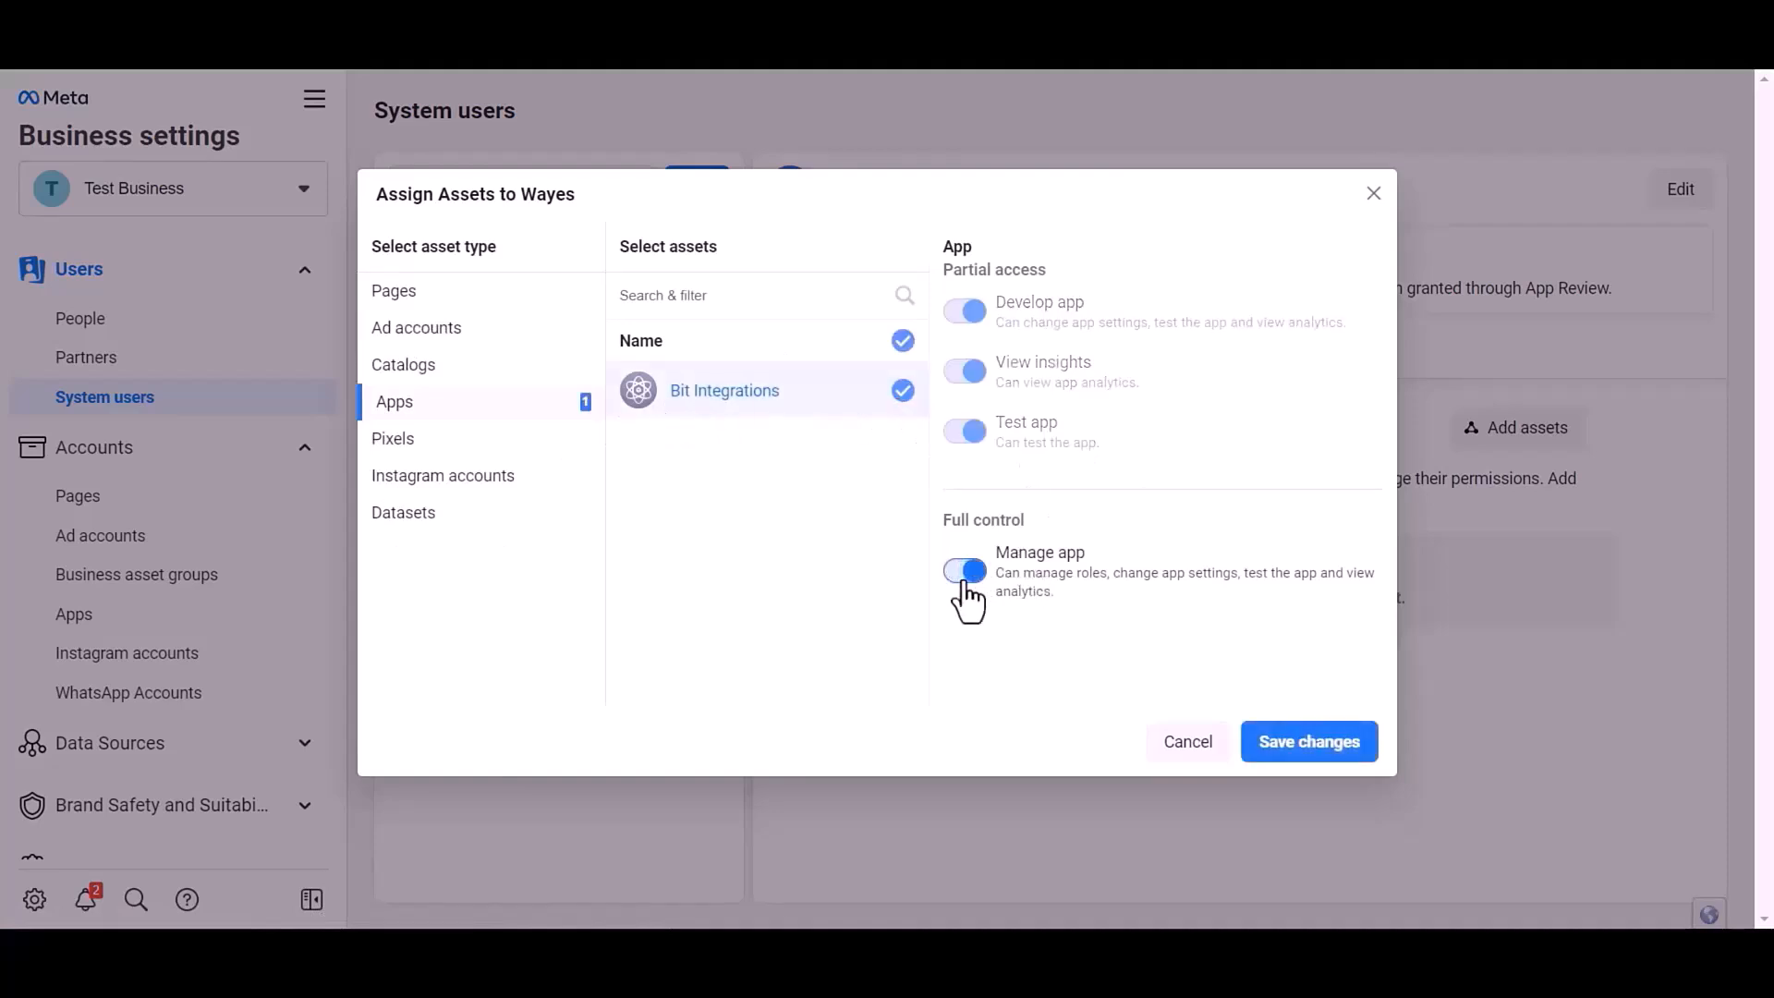
{"action": "left_click", "coordinate": [1312, 753]}
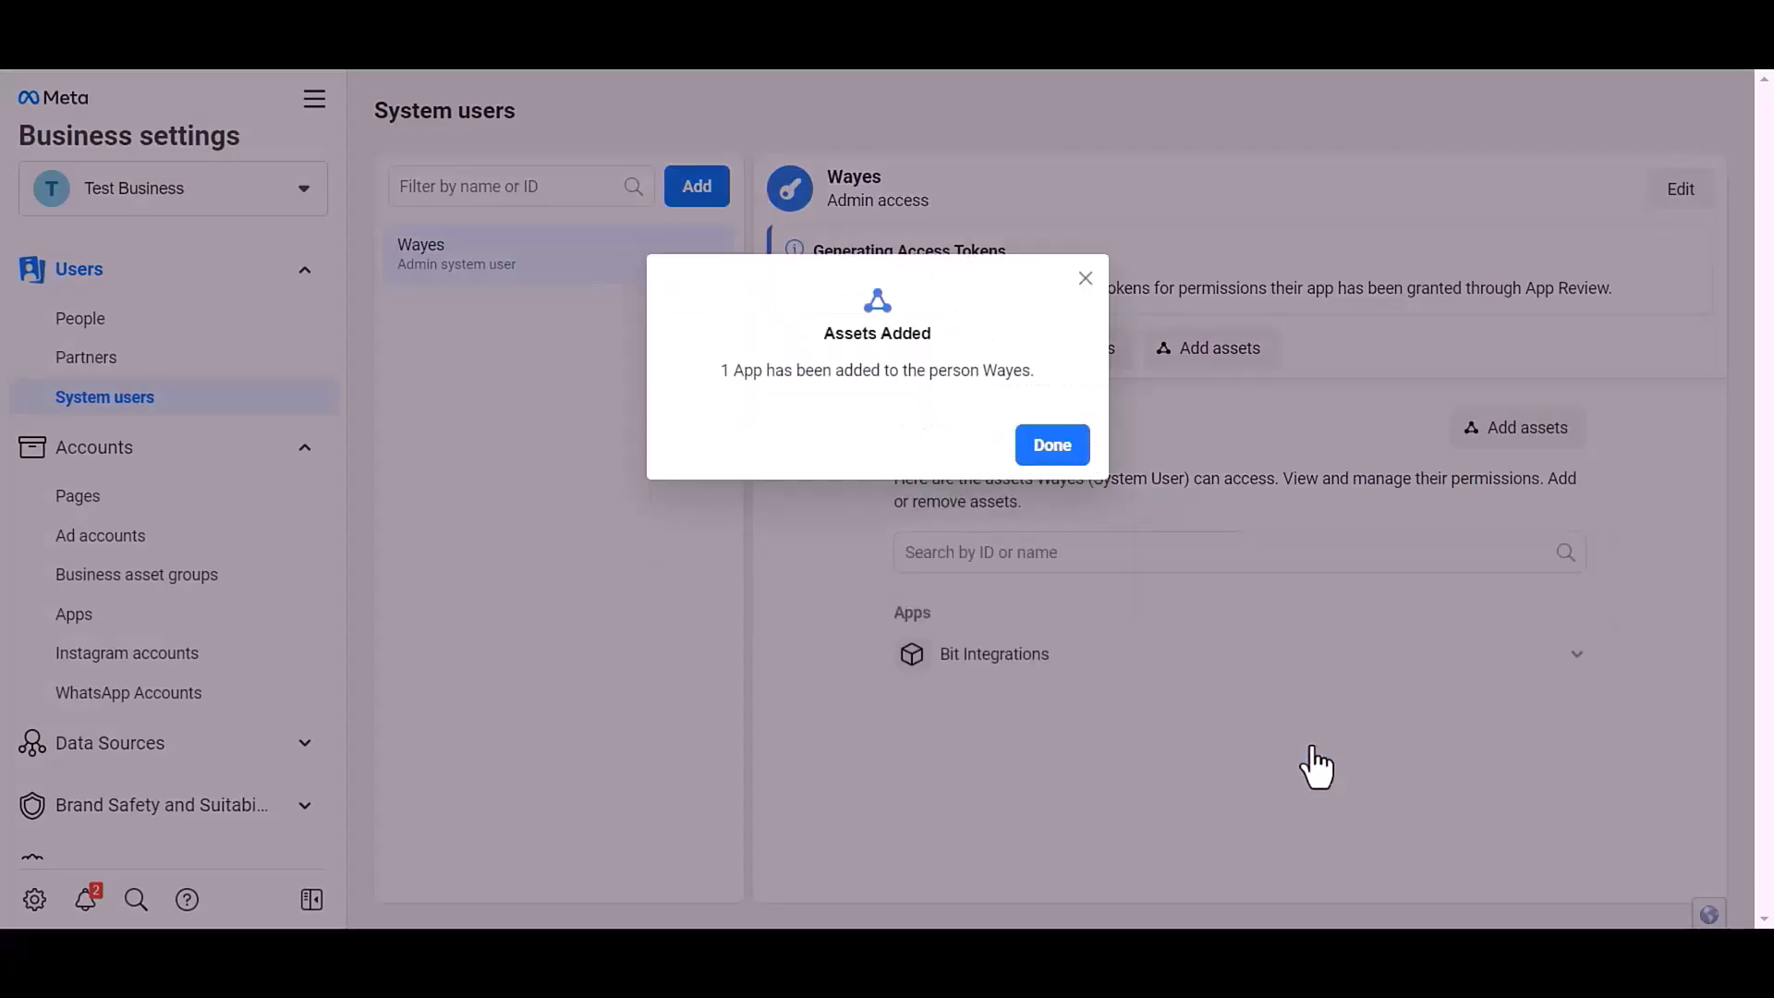
{"action": "left_click", "coordinate": [1053, 445]}
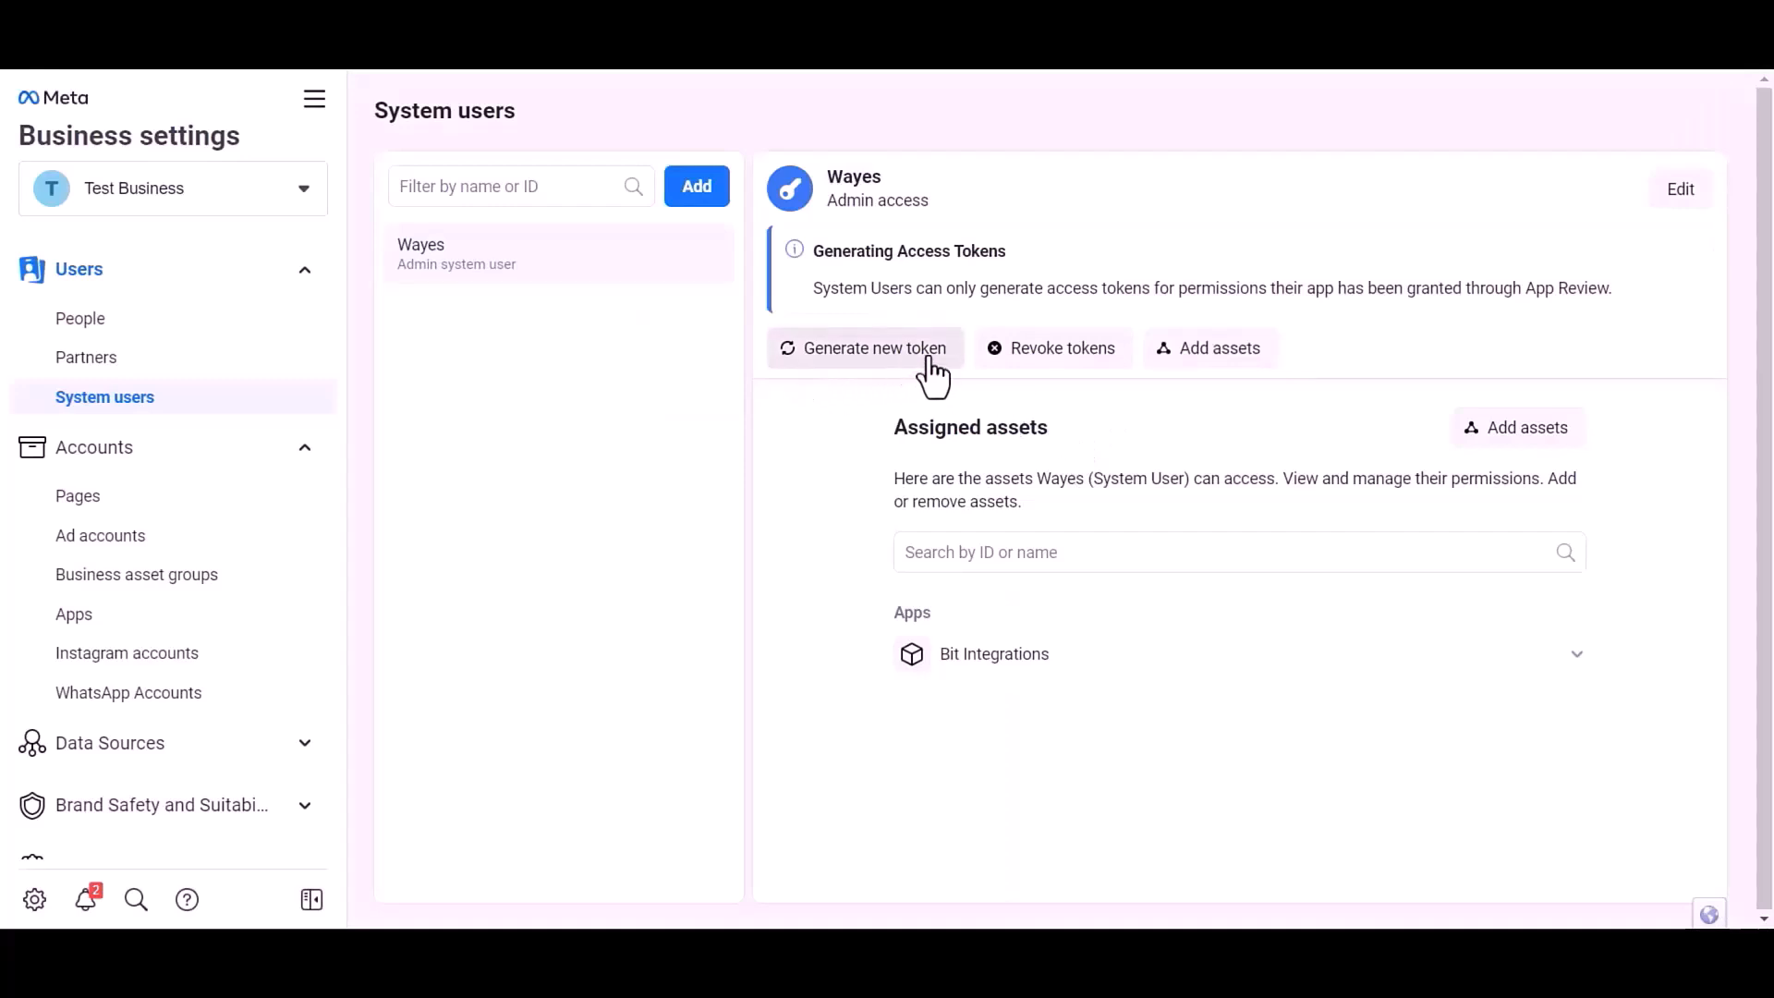
Step: Start a new access token for the Bit Integrations app with its expiration set to Permanent
{"action": "left_click", "coordinate": [864, 379]}
{"action": "left_click", "coordinate": [768, 401]}
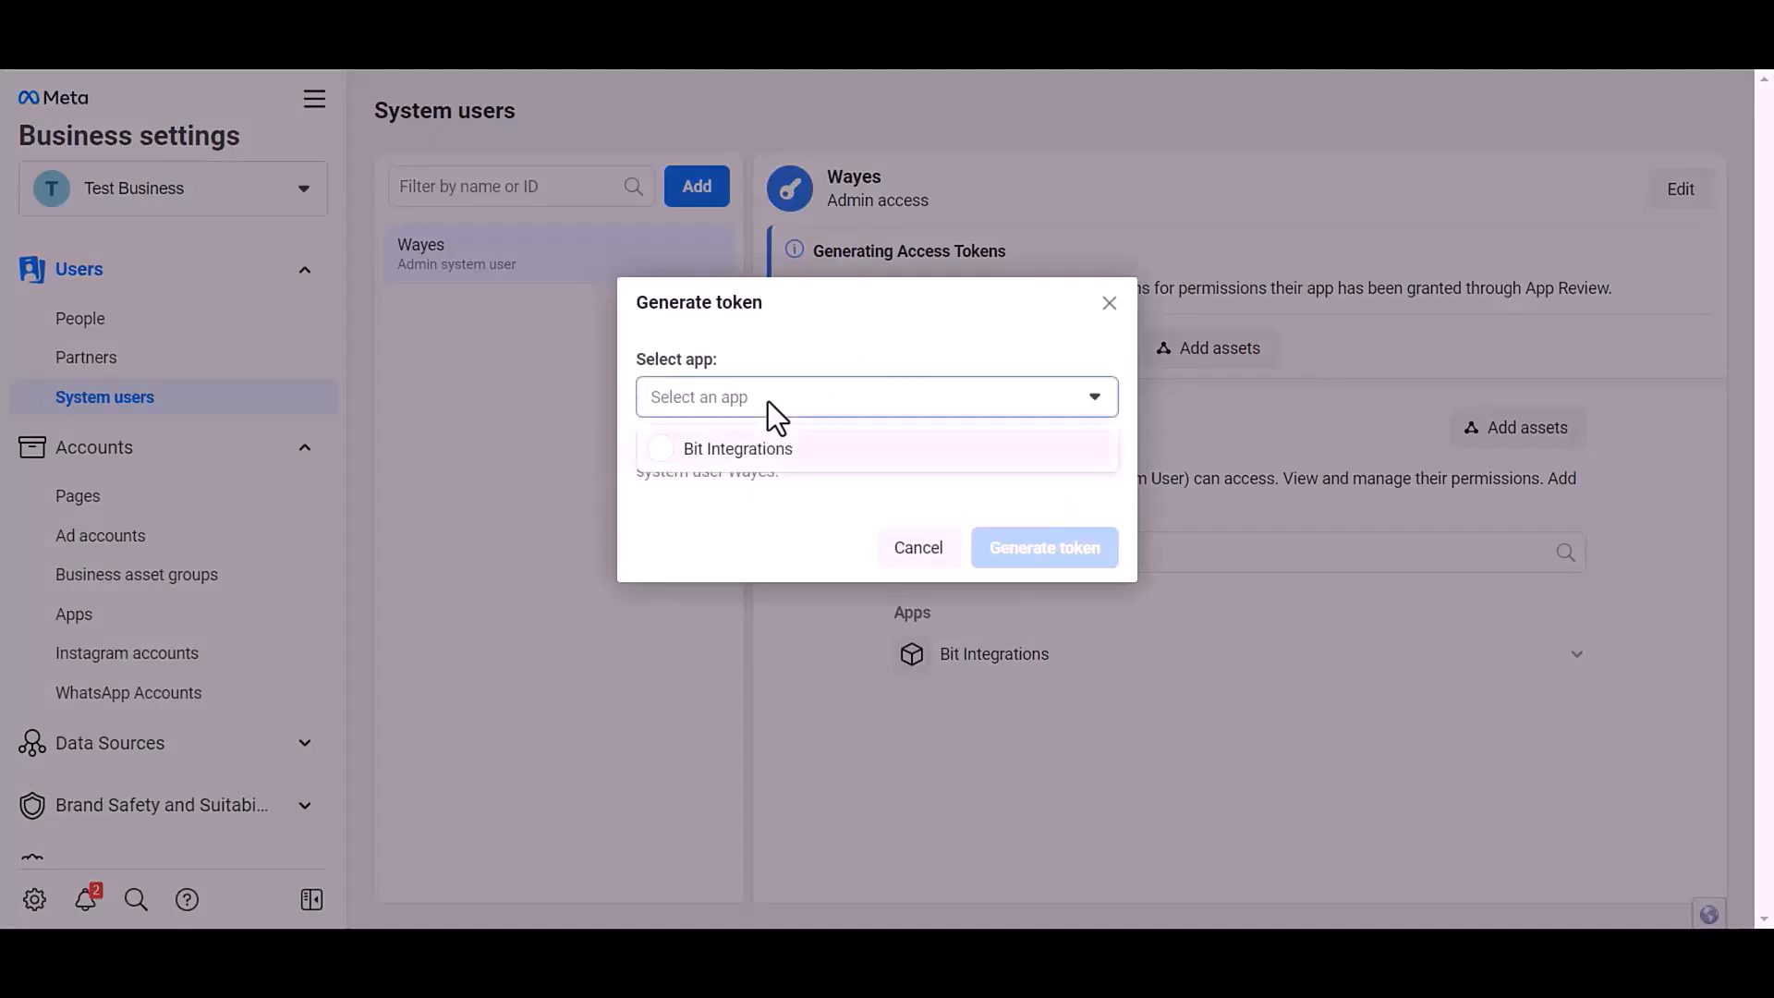
{"action": "left_click", "coordinate": [739, 449]}
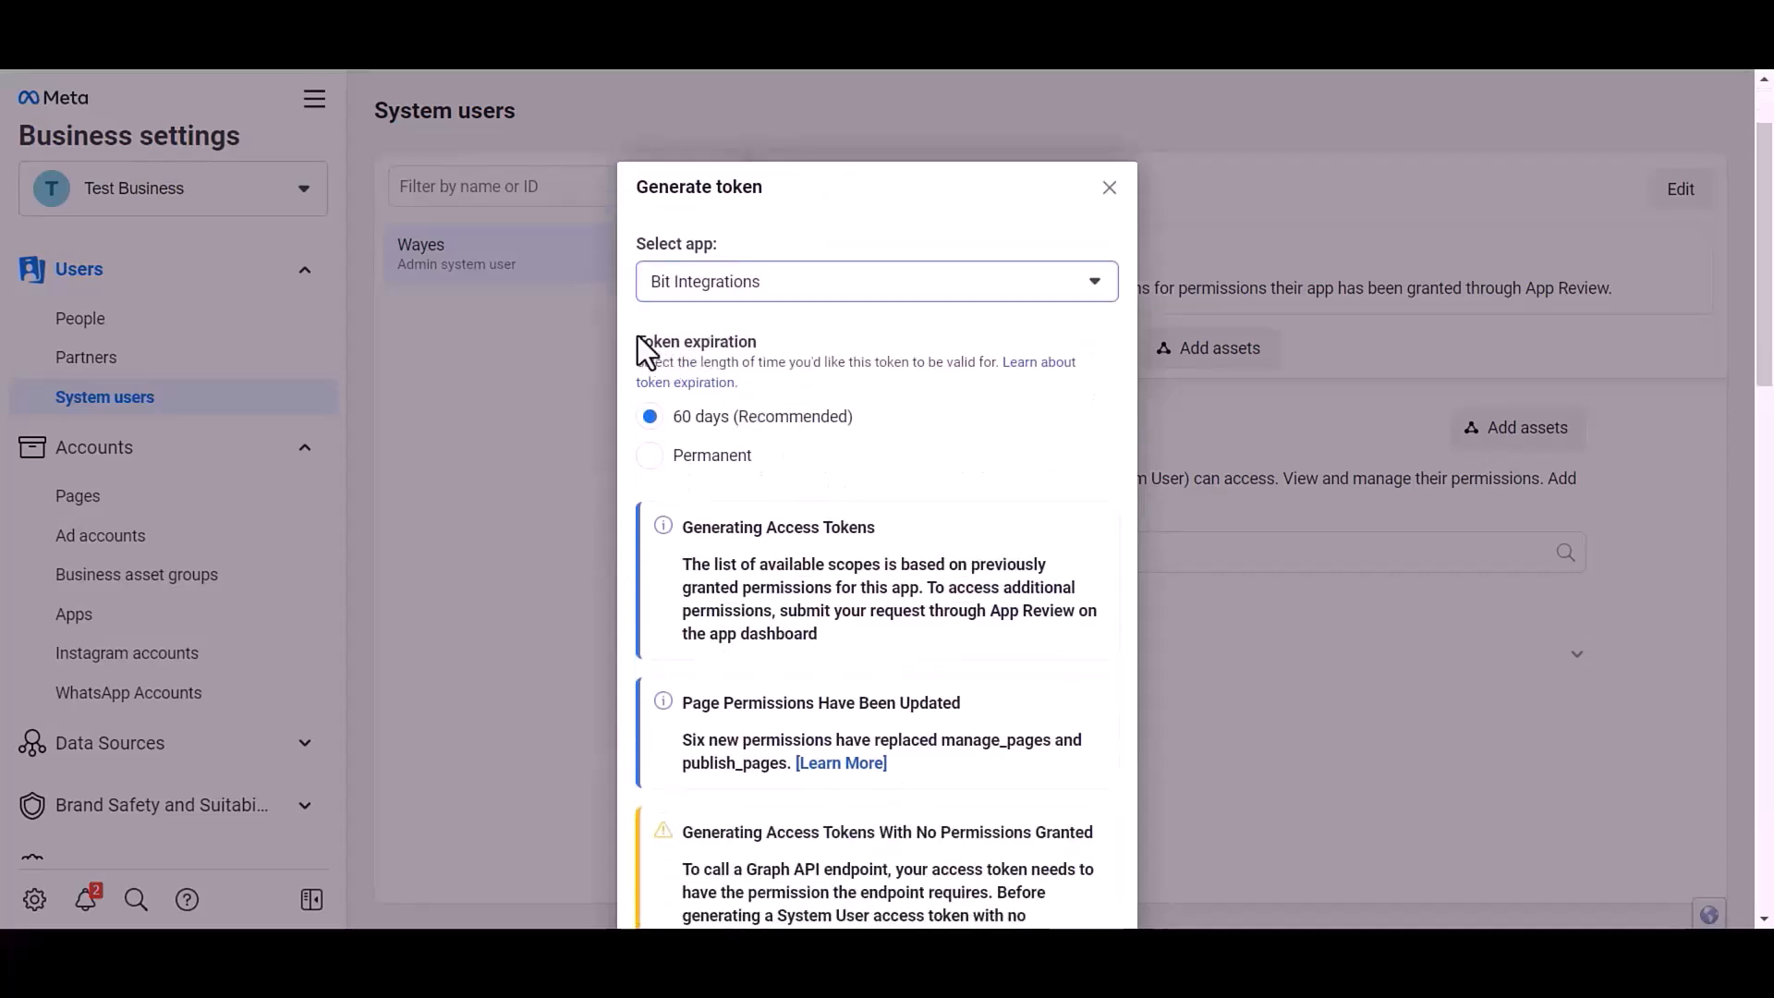
{"action": "left_click_drag", "start_coordinate": [632, 335], "coordinate": [755, 339]}
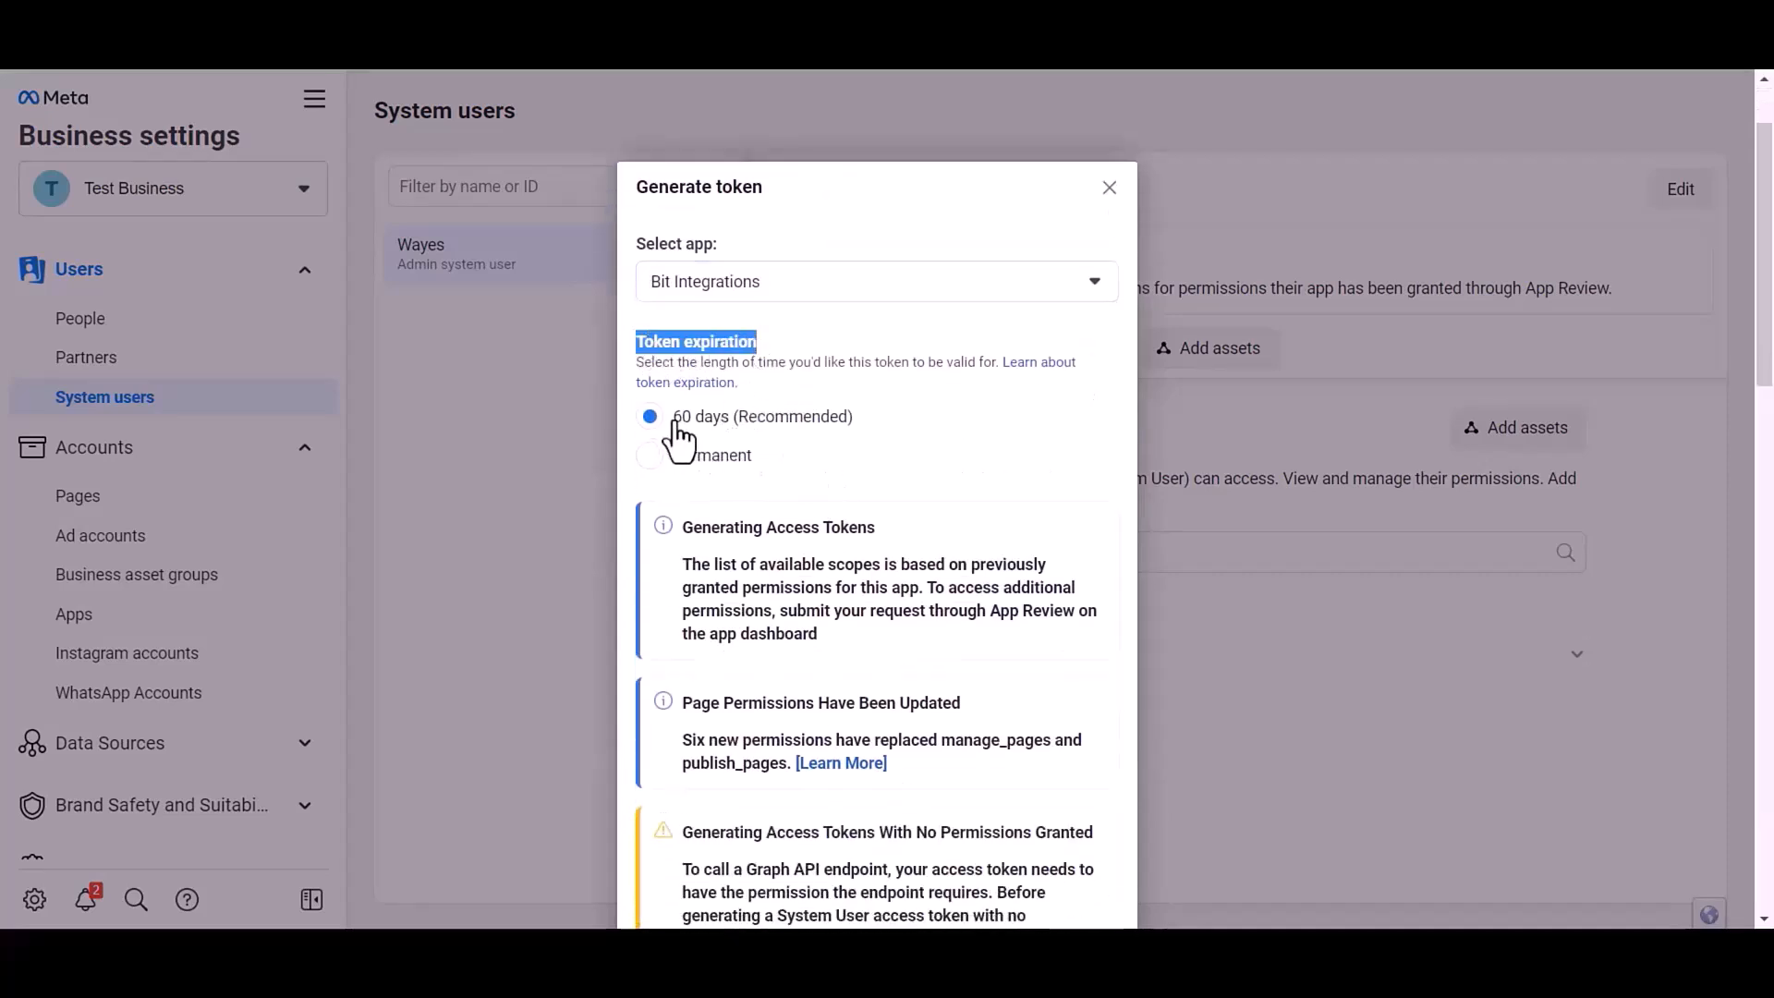
{"action": "left_click_drag", "start_coordinate": [875, 418], "coordinate": [682, 420]}
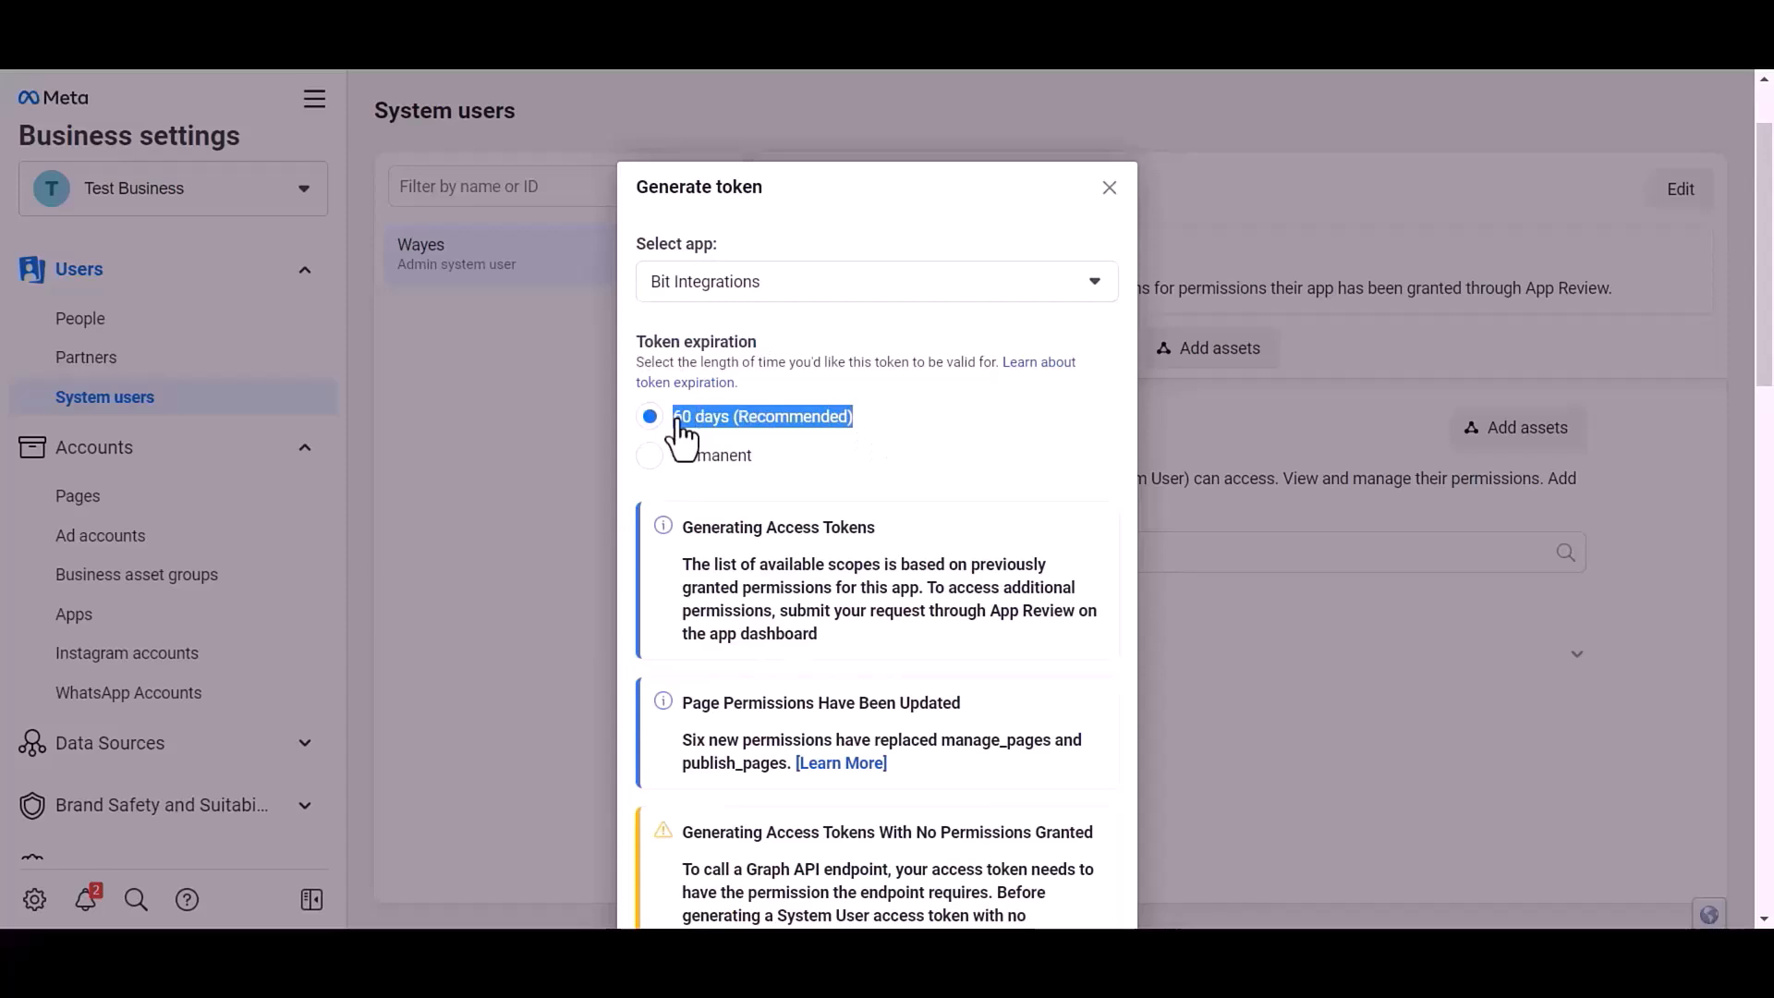
Step: Grant the token the whatsapp_business_messaging and whatsapp_business_management permissions and generate it
{"action": "scroll", "coordinate": [840, 378], "scroll_direction": "down", "scroll_amount": 6}
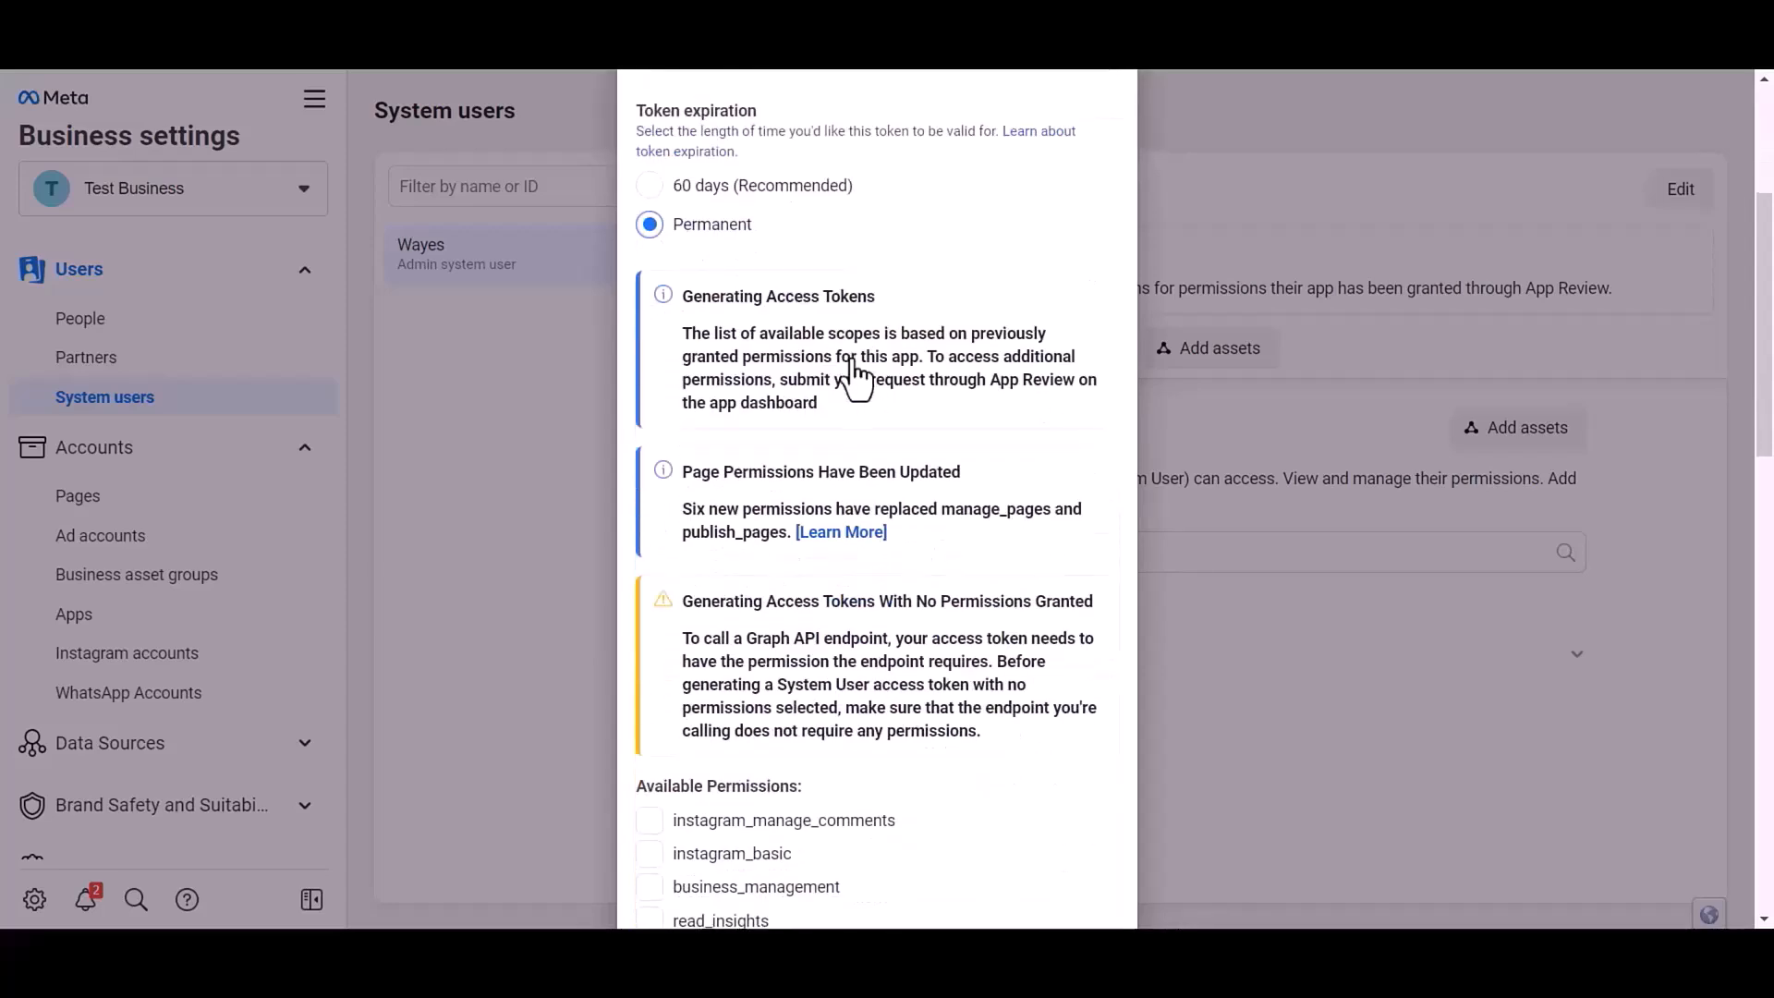
{"action": "scroll", "coordinate": [857, 376], "scroll_direction": "down", "scroll_amount": 2}
{"action": "left_click_drag", "start_coordinate": [637, 208], "coordinate": [765, 210]}
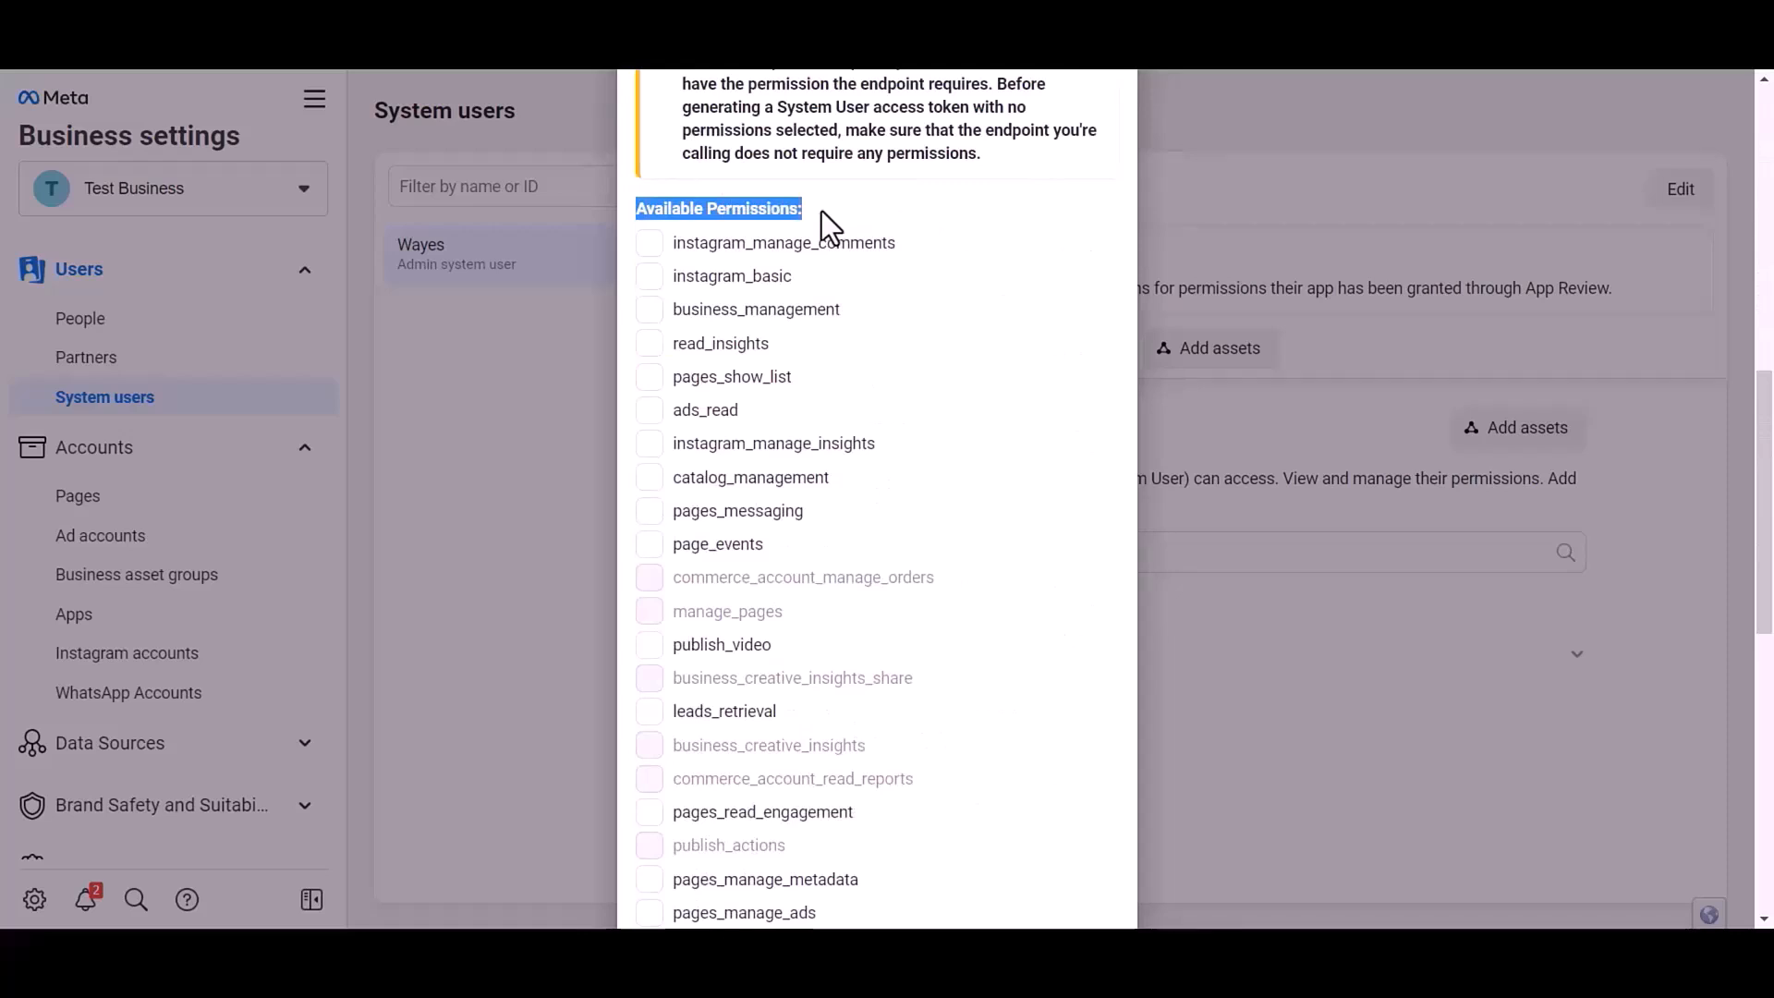
{"action": "left_click", "coordinate": [1098, 951]}
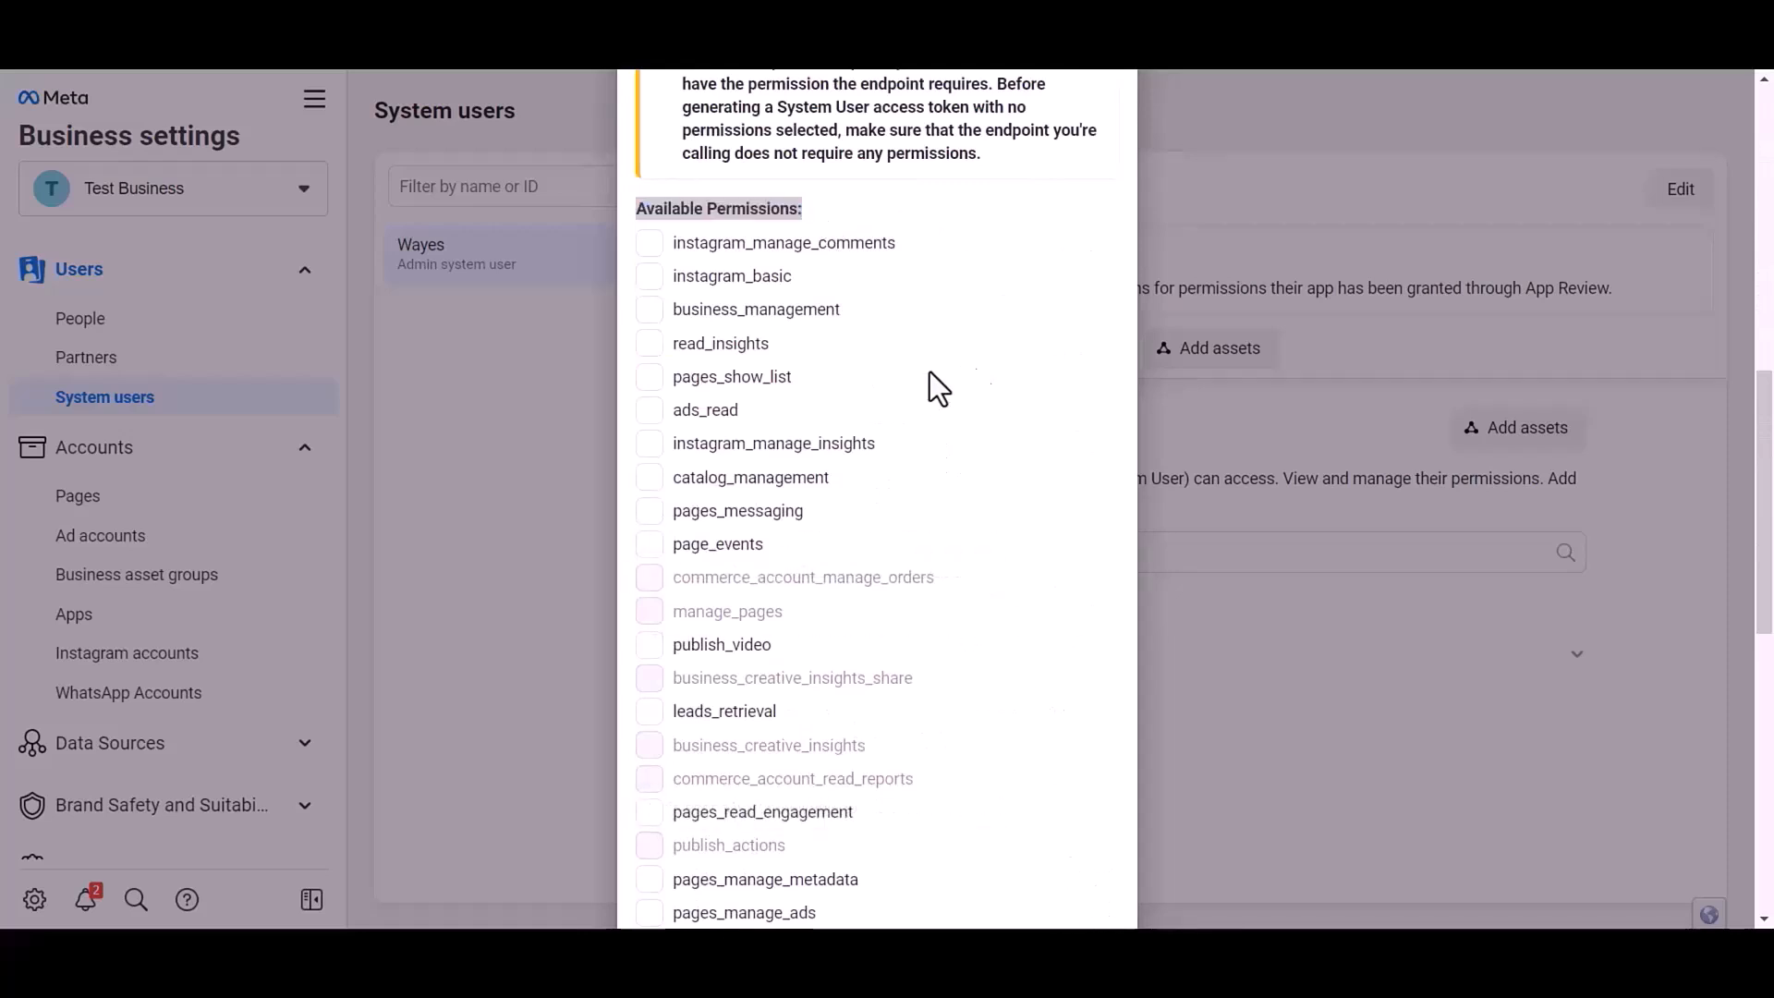
{"action": "left_click_drag", "start_coordinate": [638, 203], "coordinate": [849, 194]}
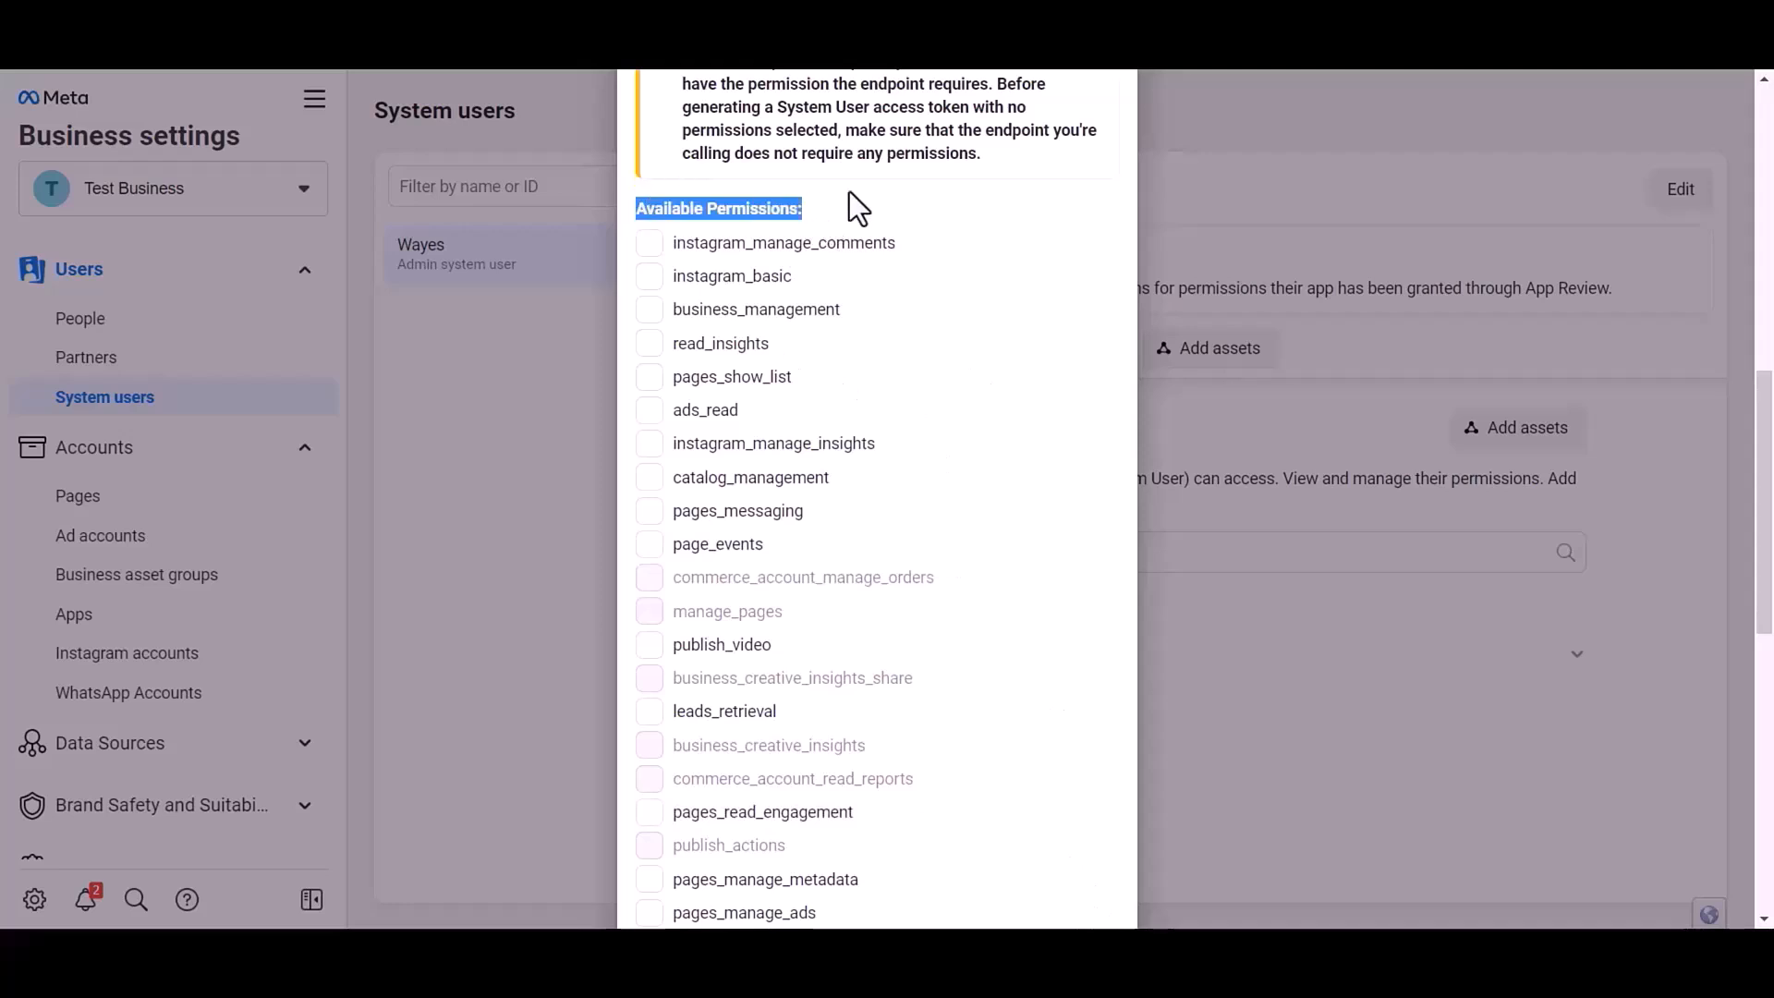
{"action": "scroll", "coordinate": [900, 436], "scroll_direction": "down", "scroll_amount": 4}
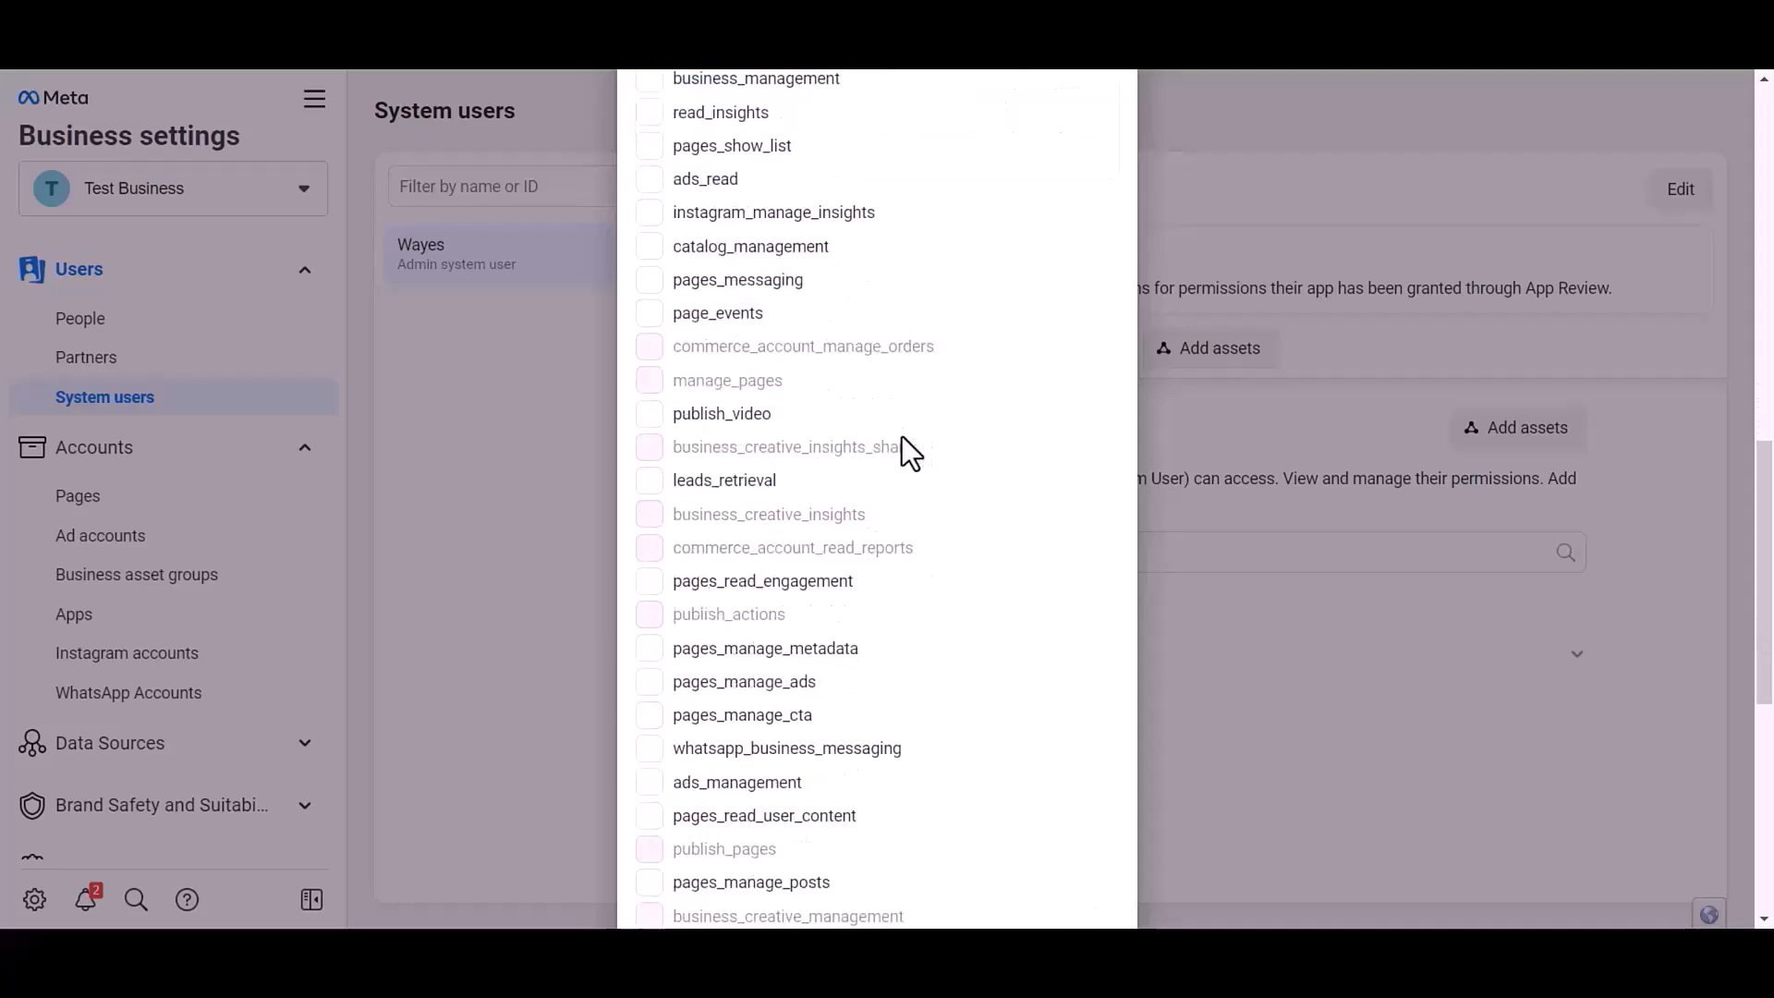
{"action": "left_click", "coordinate": [651, 635]}
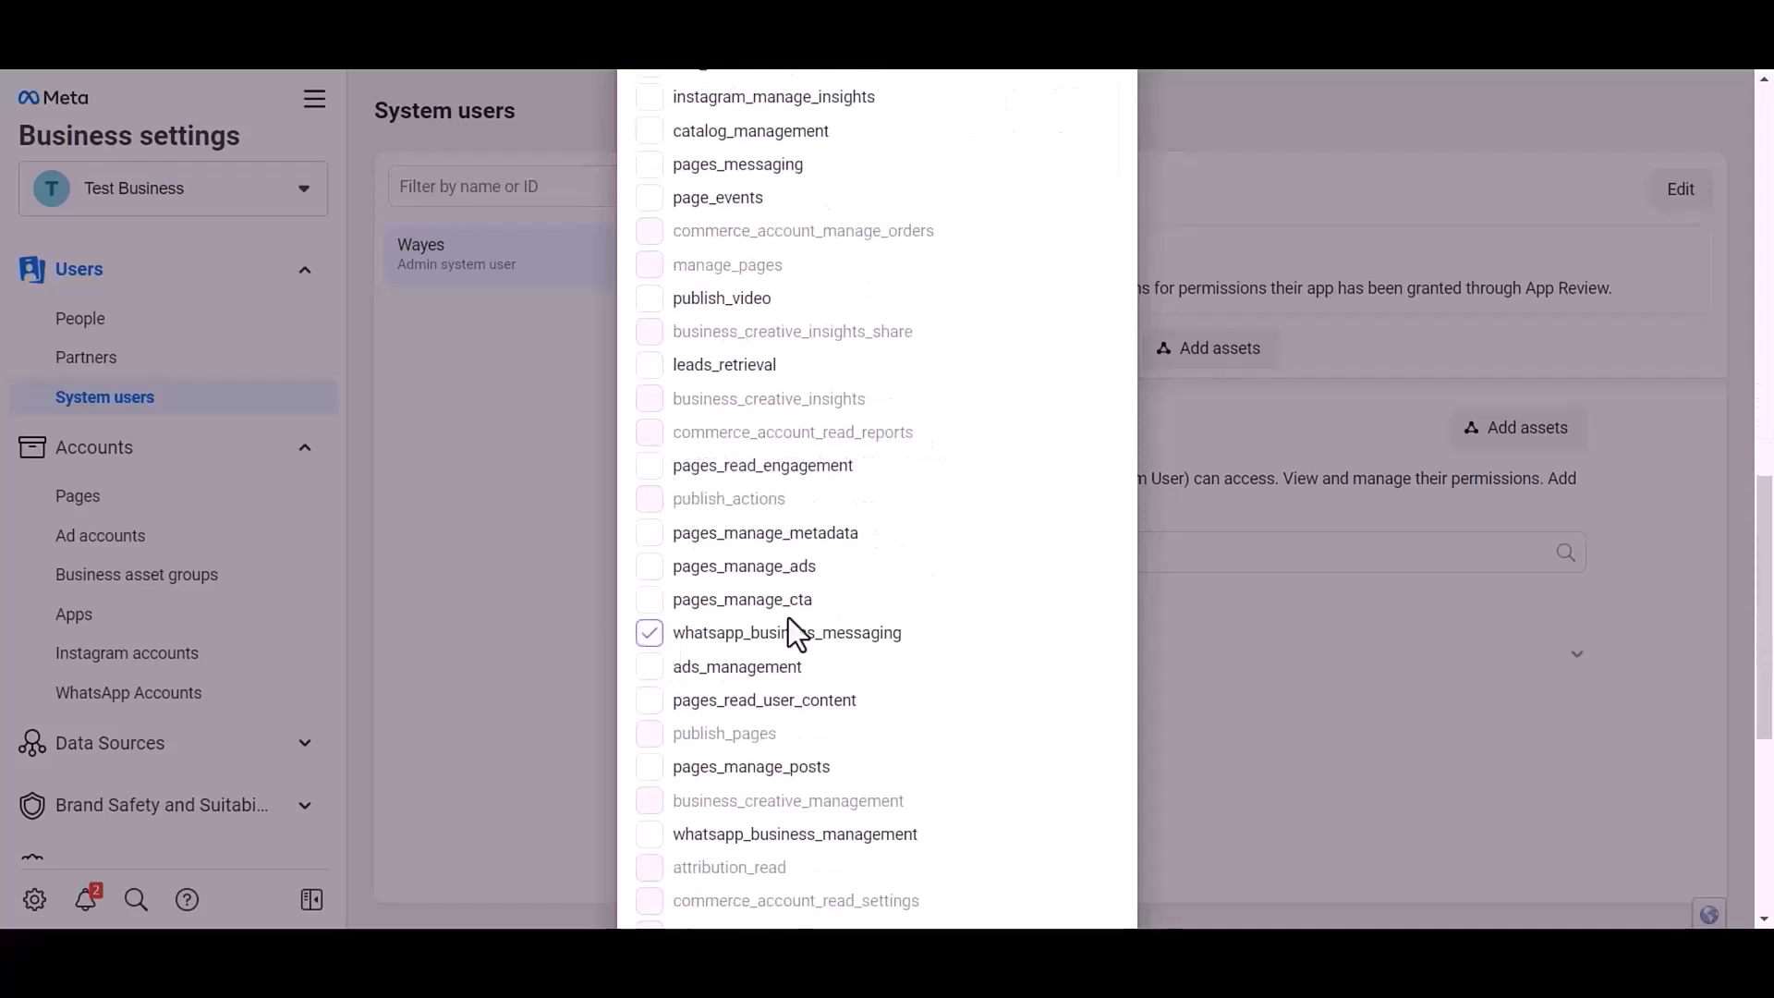
{"action": "scroll", "coordinate": [791, 628], "scroll_direction": "down", "scroll_amount": 1}
{"action": "left_click", "coordinate": [650, 724]}
{"action": "scroll", "coordinate": [913, 647], "scroll_direction": "down", "scroll_amount": 5}
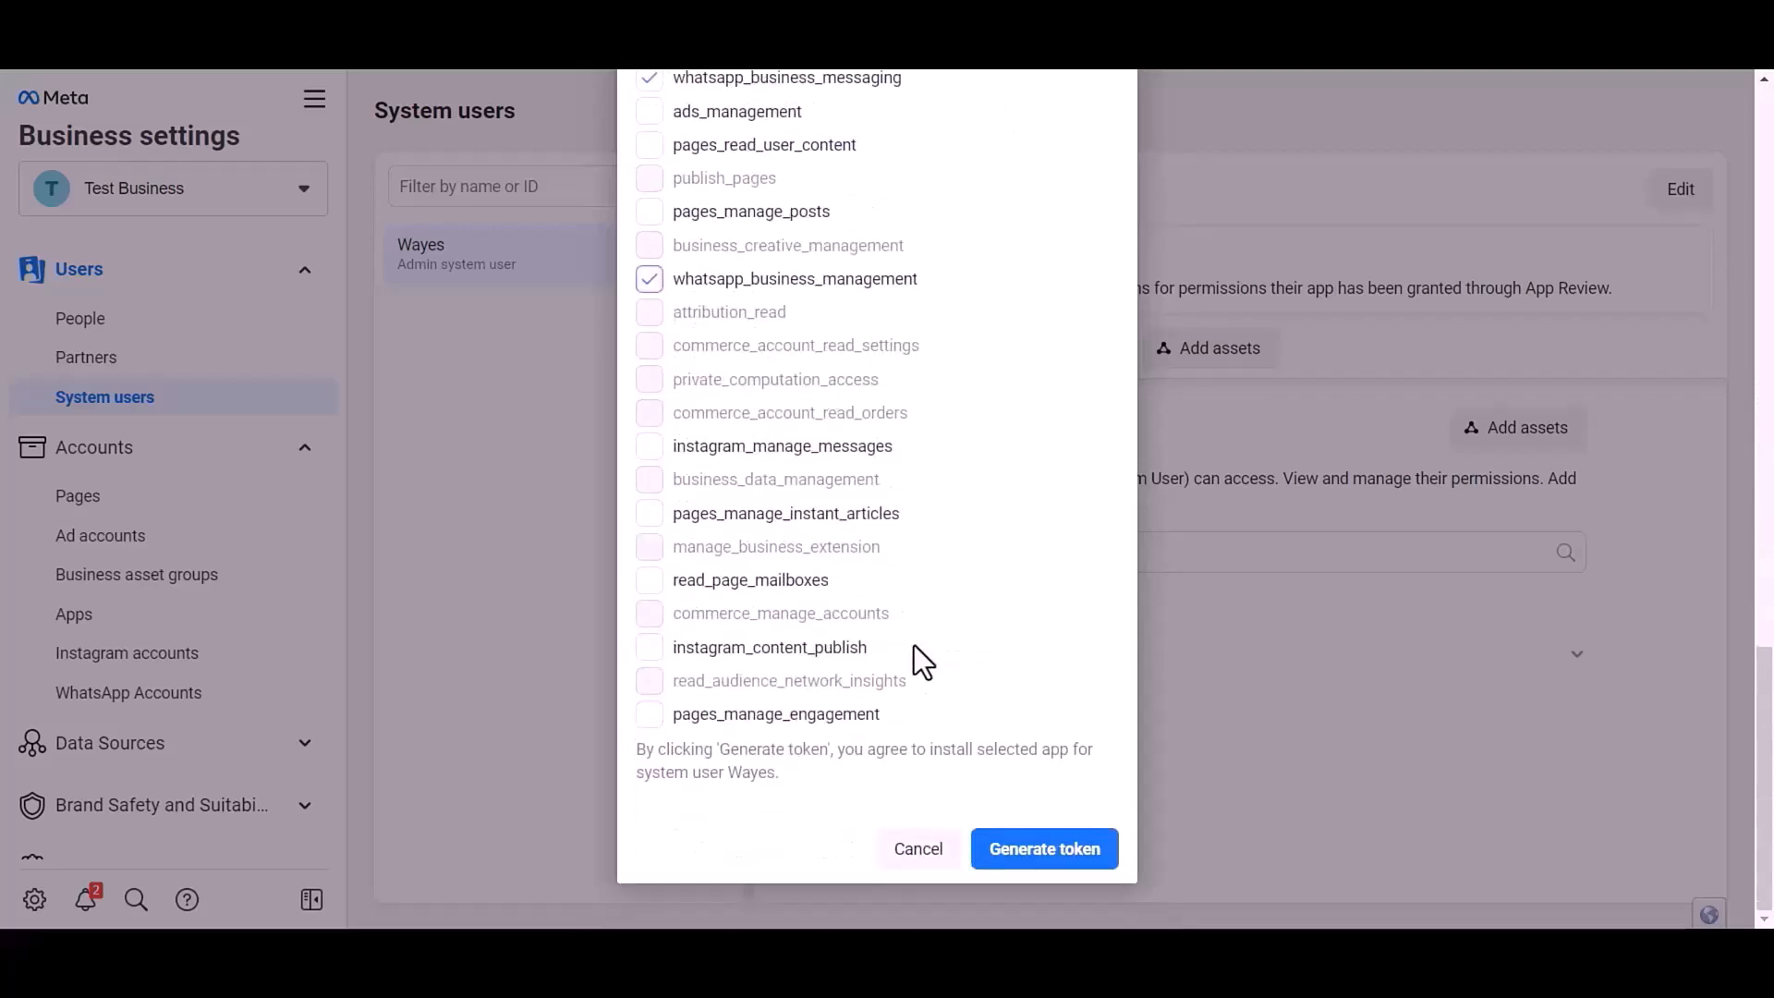
{"action": "left_click", "coordinate": [1038, 857]}
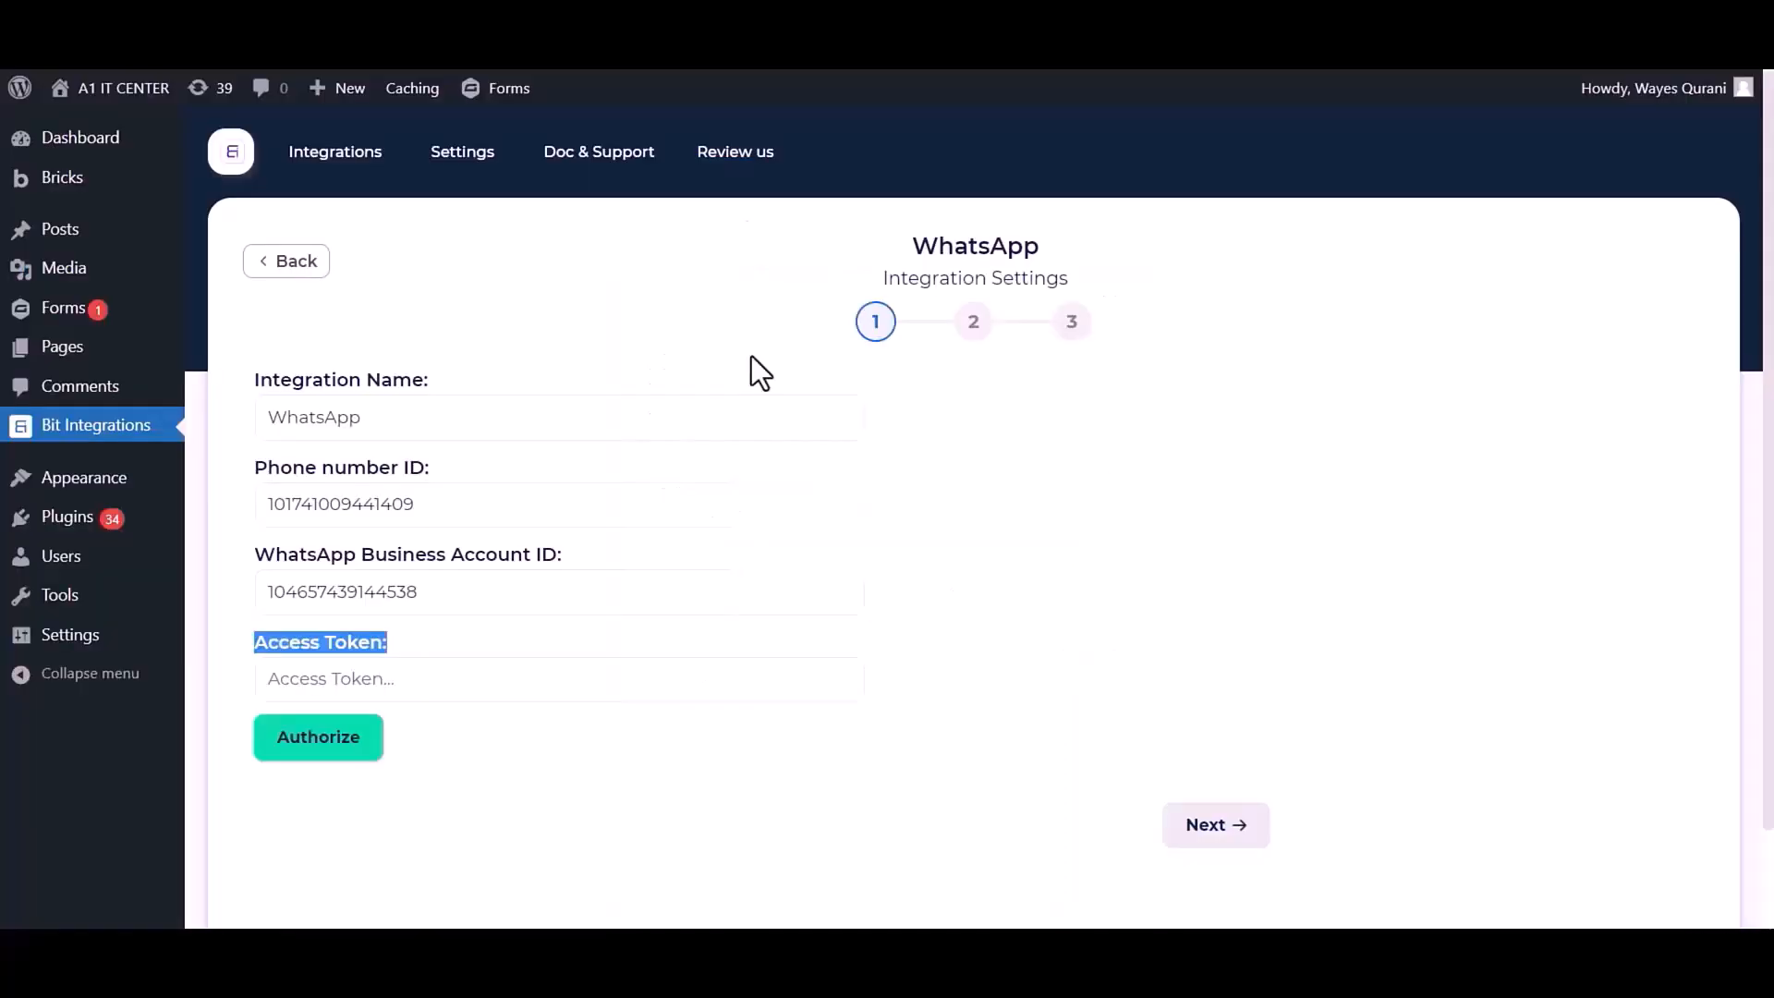
Step: Paste the generated access token into the access token field of the WhatsApp integration settings
{"action": "left_click", "coordinate": [507, 683]}
{"action": "key", "text": "ctrl+v"}
{"action": "left_click", "coordinate": [1076, 641]}
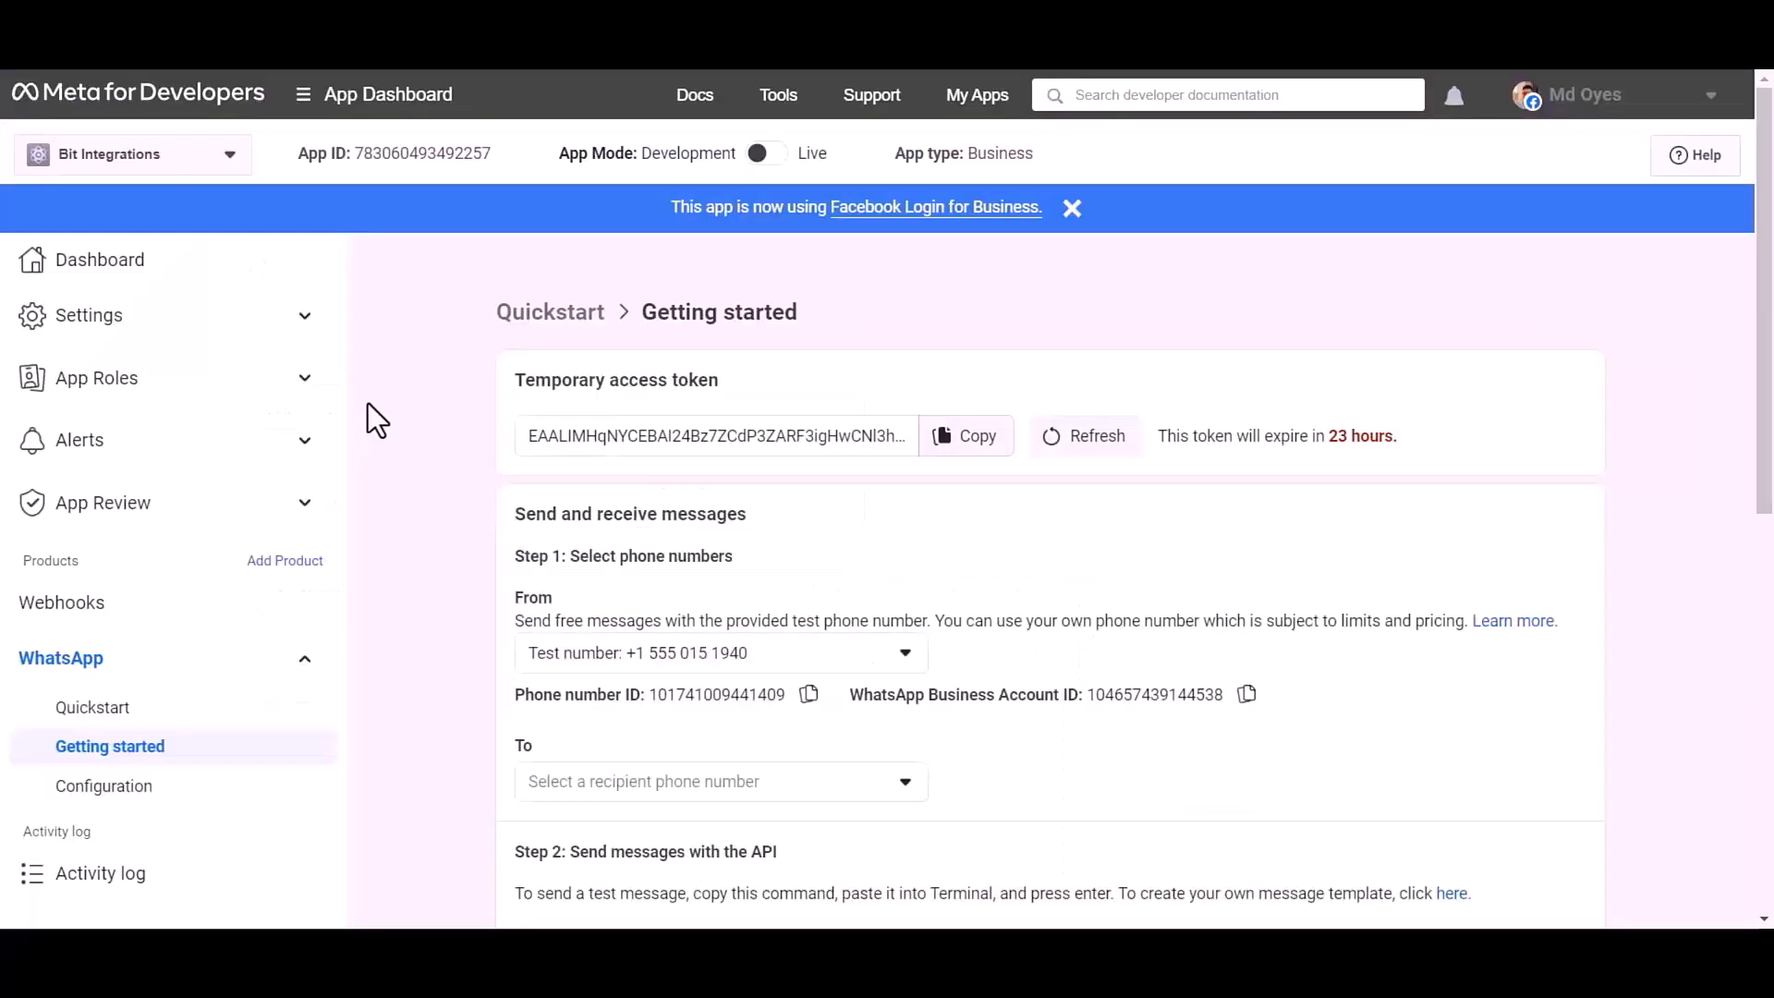
Step: Start adding a phone number to the app and create its WhatsApp Business profile with display name Bit Apps and category Automotive
{"action": "scroll", "coordinate": [369, 403], "scroll_direction": "down", "scroll_amount": 7}
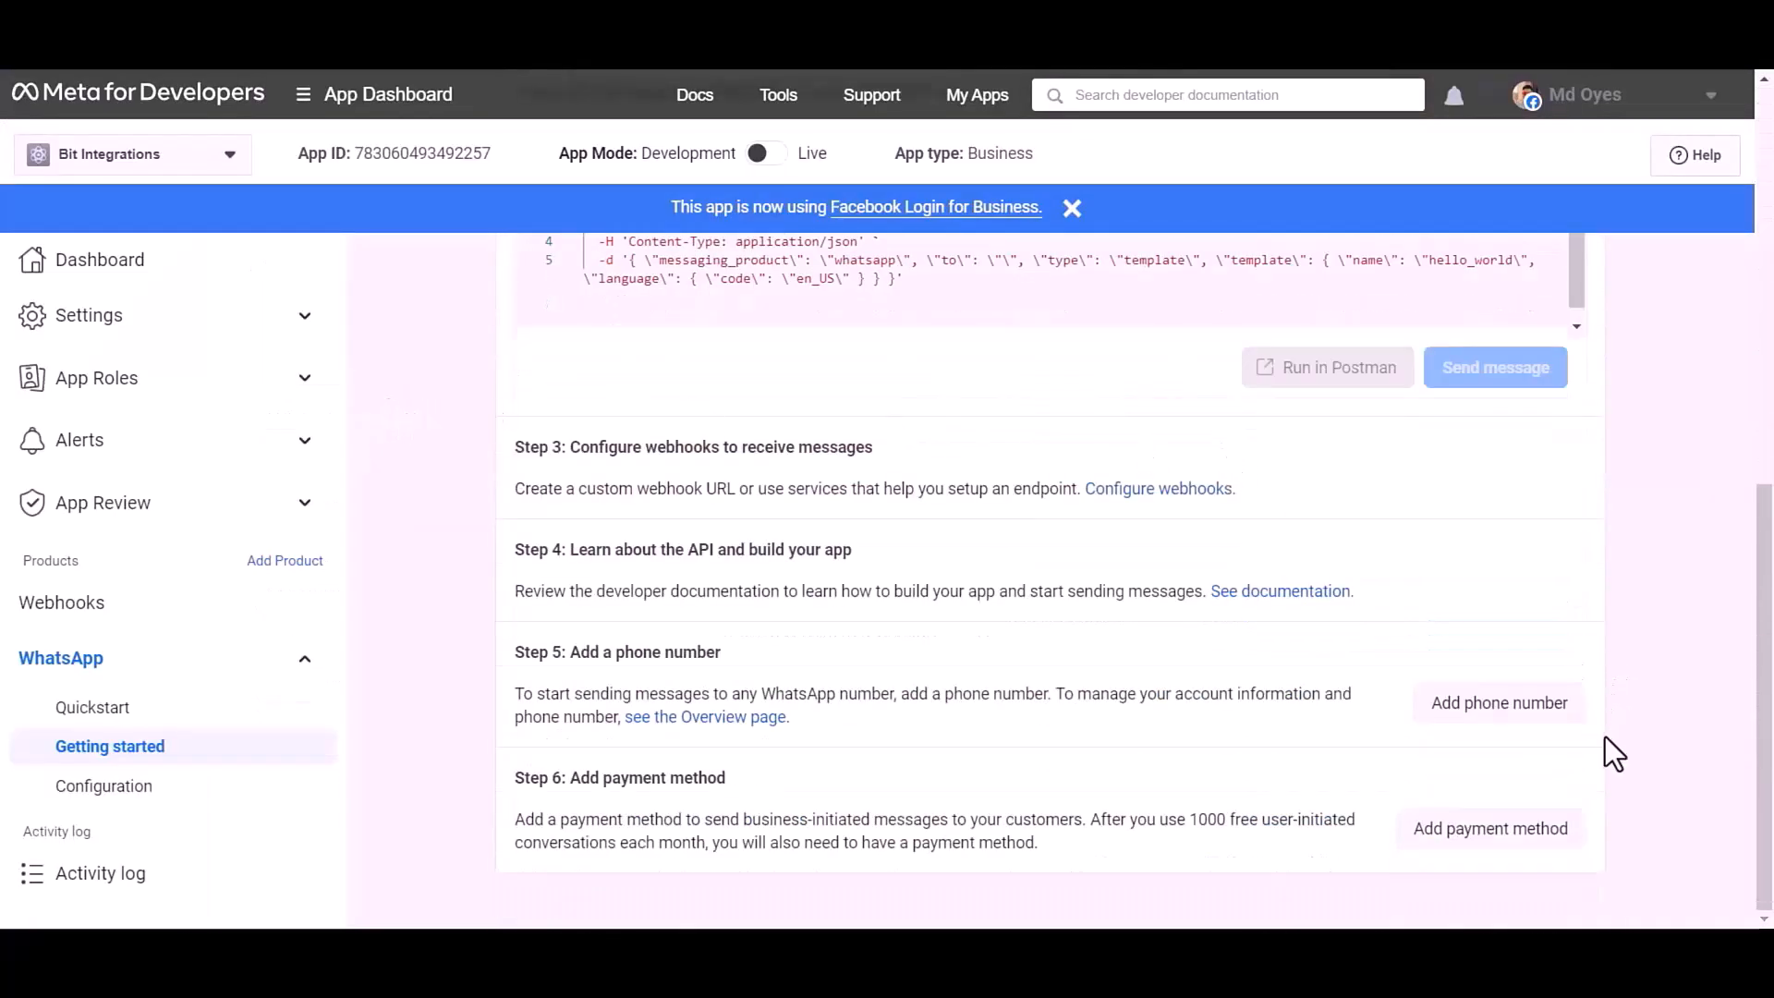
{"action": "left_click", "coordinate": [1490, 717]}
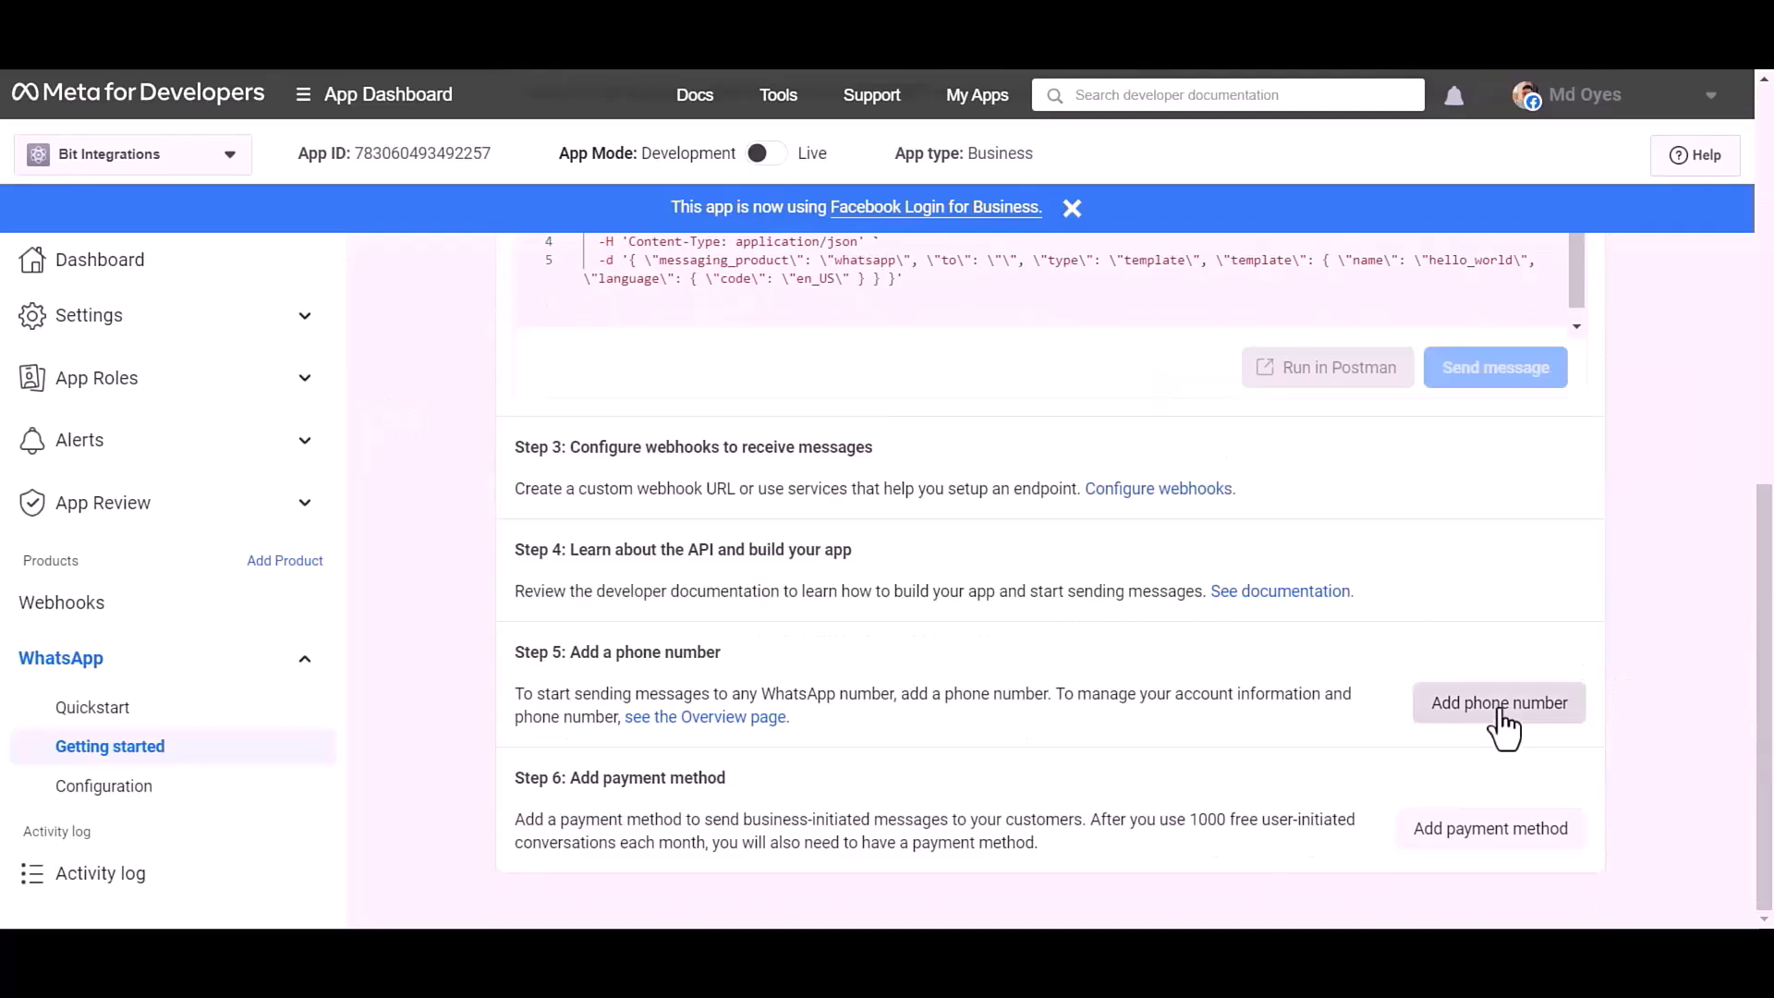
{"action": "left_click", "coordinate": [806, 343]}
{"action": "type", "text": "Bit Apps"}
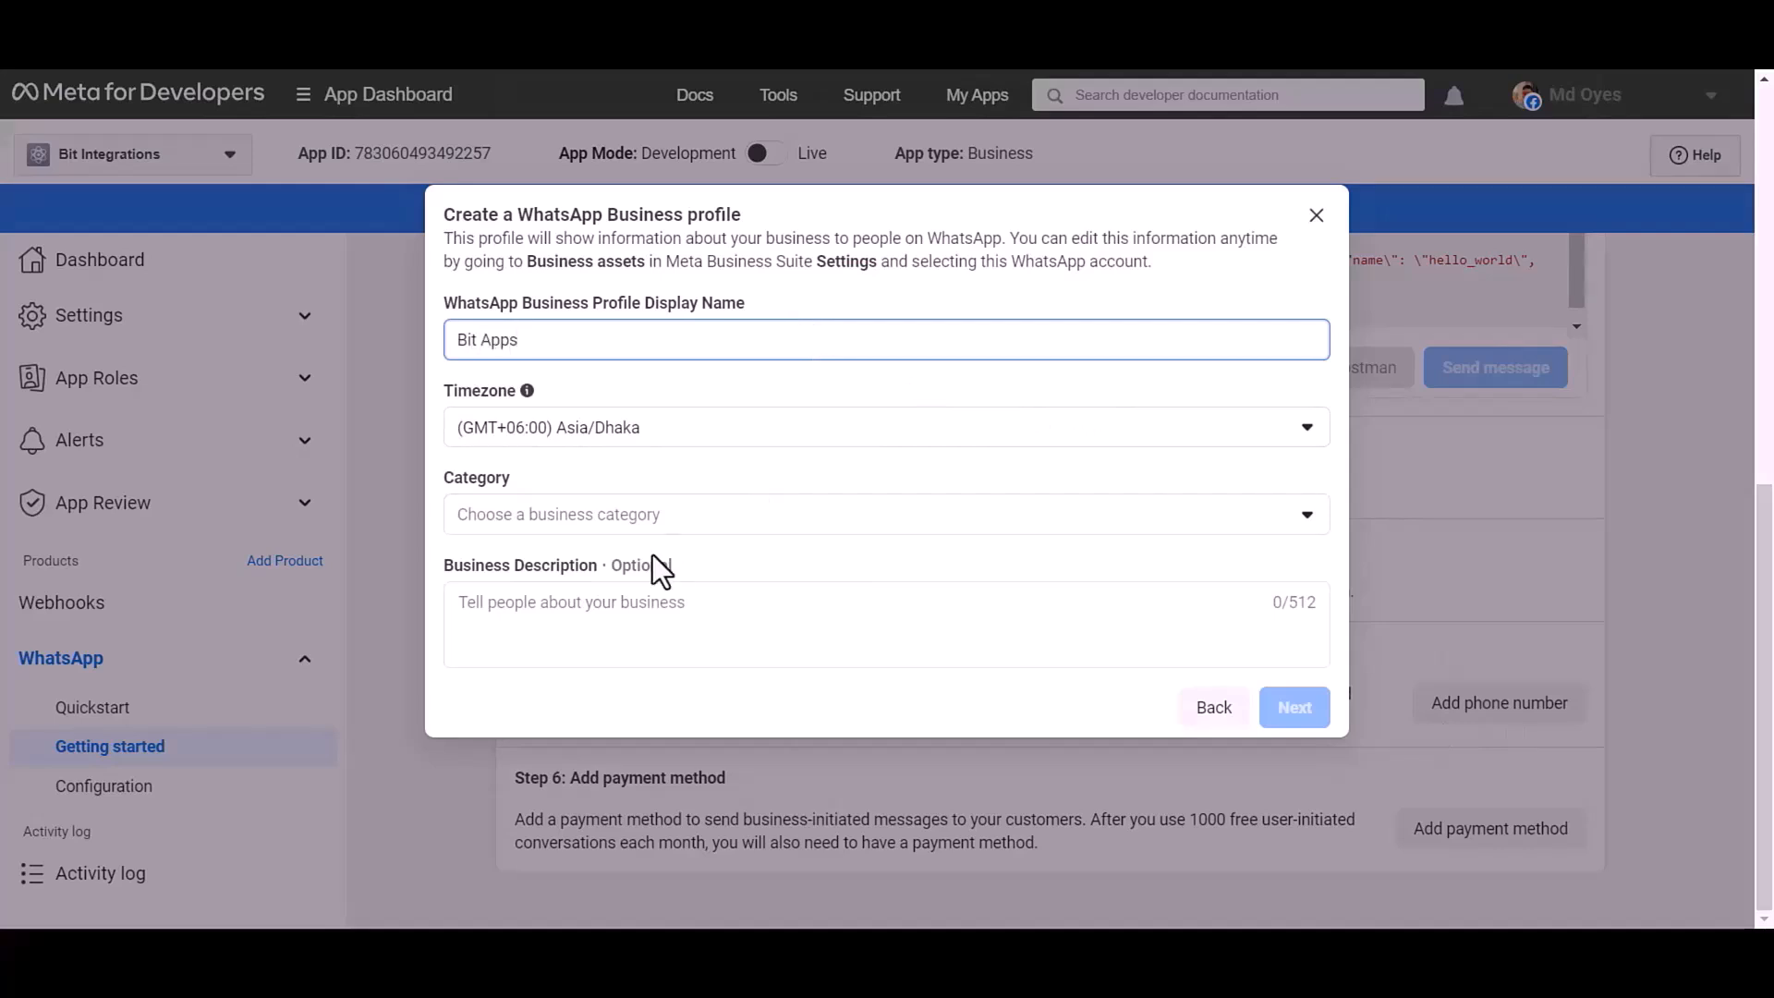
{"action": "left_click", "coordinate": [605, 525]}
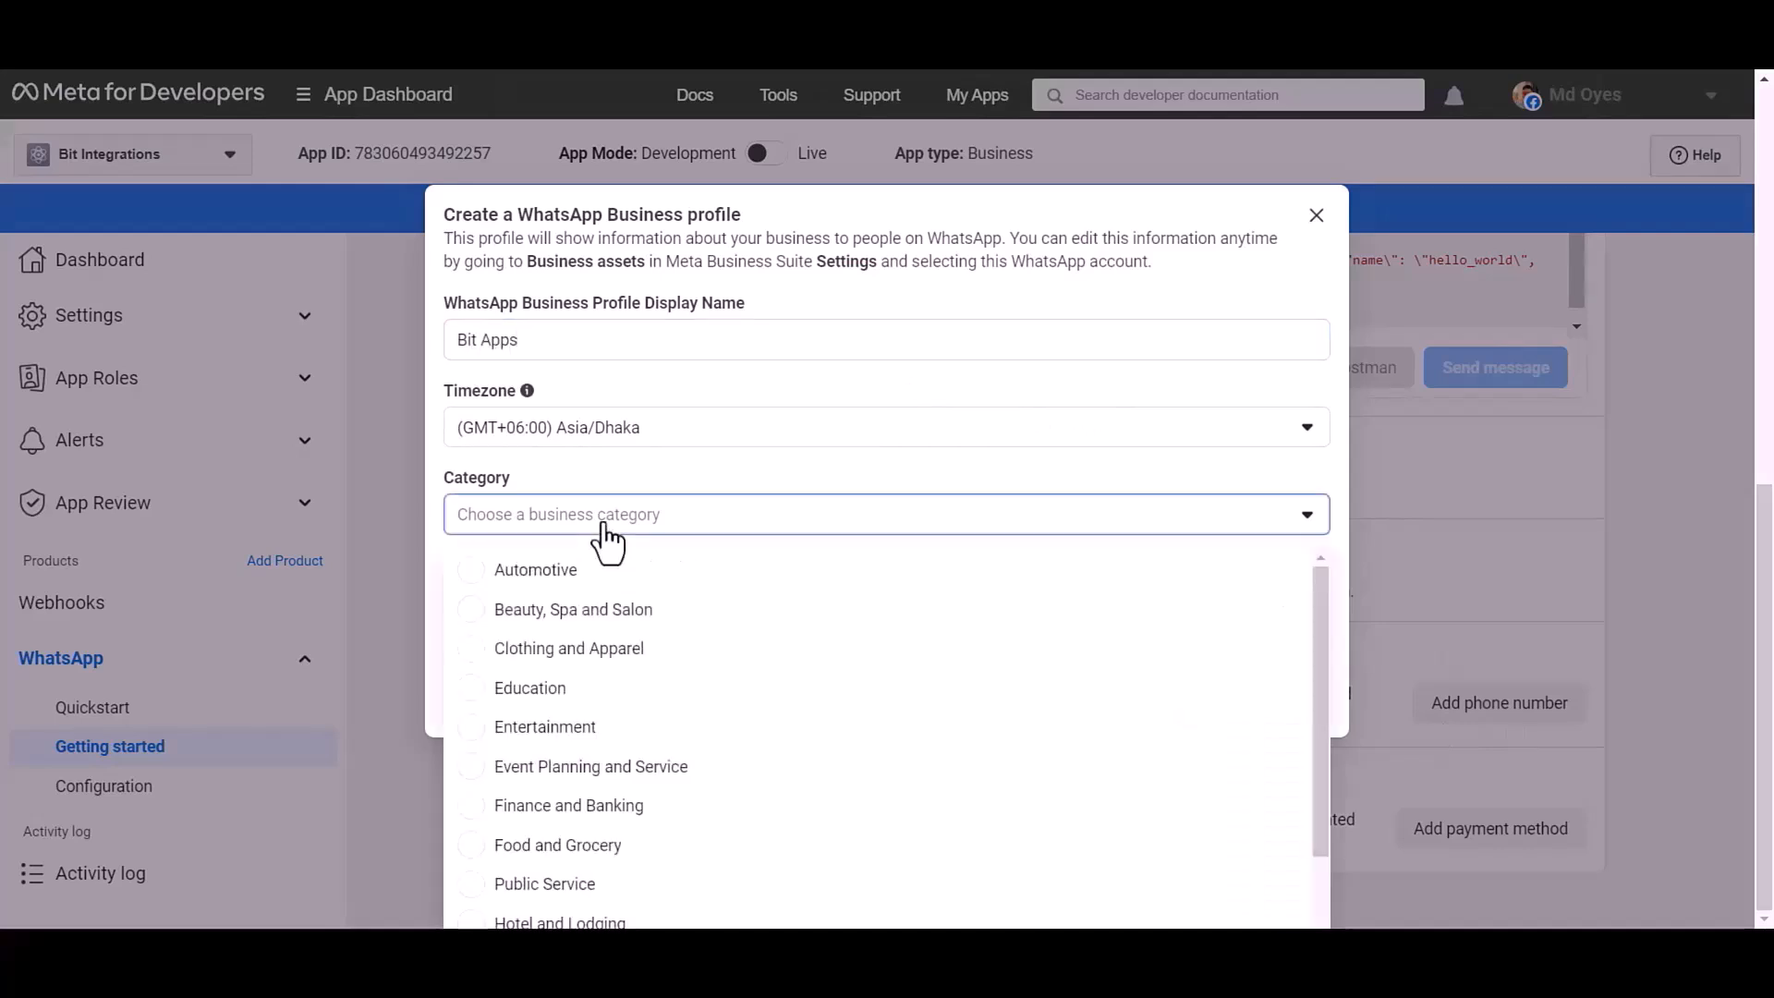
{"action": "left_click", "coordinate": [551, 572]}
{"action": "left_click", "coordinate": [1293, 710]}
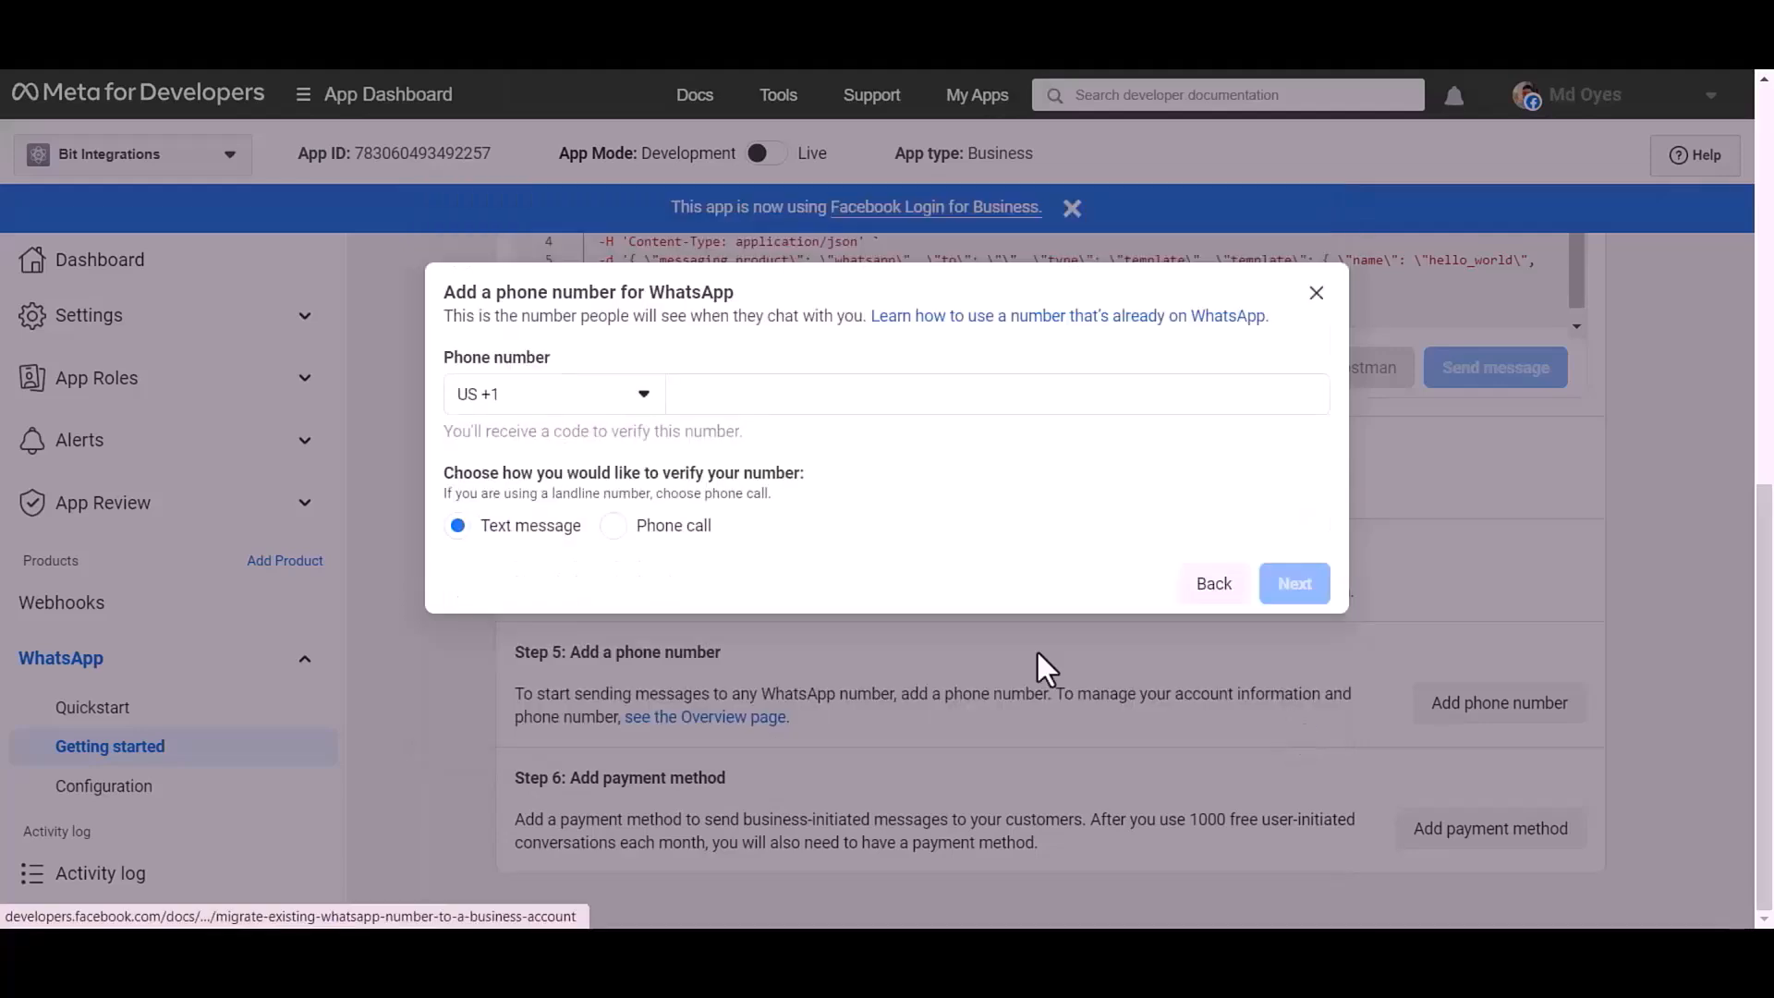
Step: Enter the business phone number with the Bangladesh +880 country code and request the verification code by text message
{"action": "left_click", "coordinate": [535, 403]}
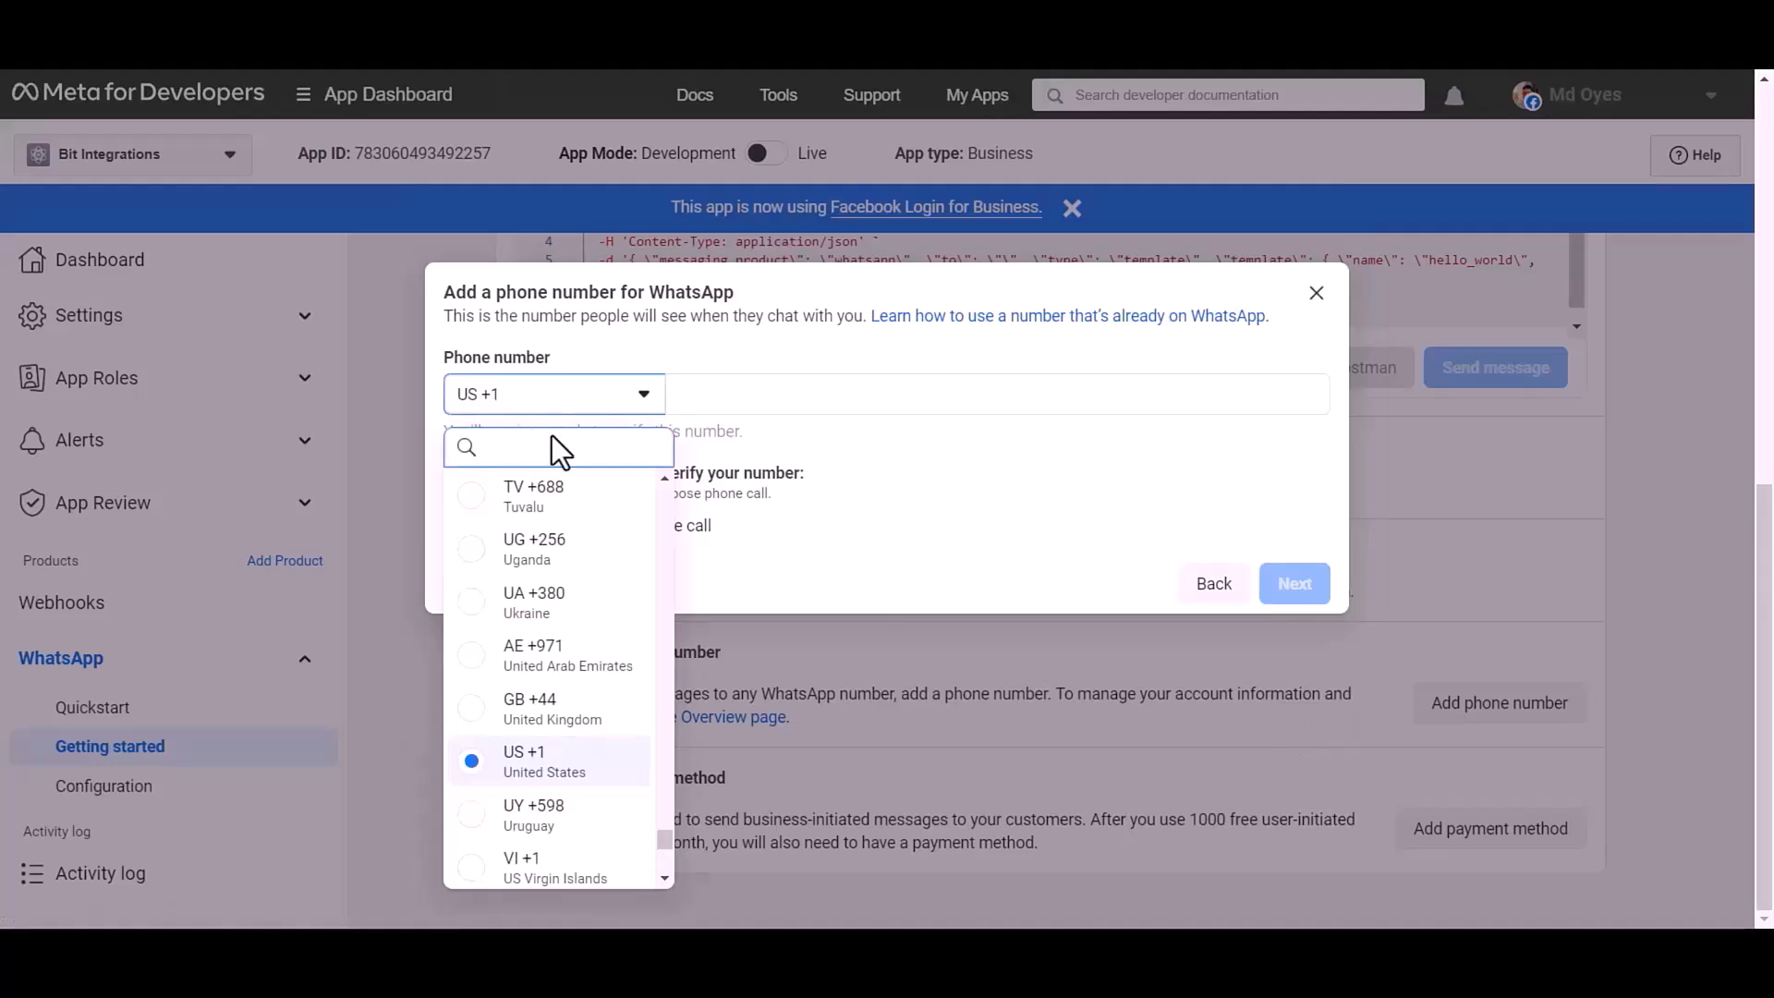
{"action": "type", "text": "bangladesh"}
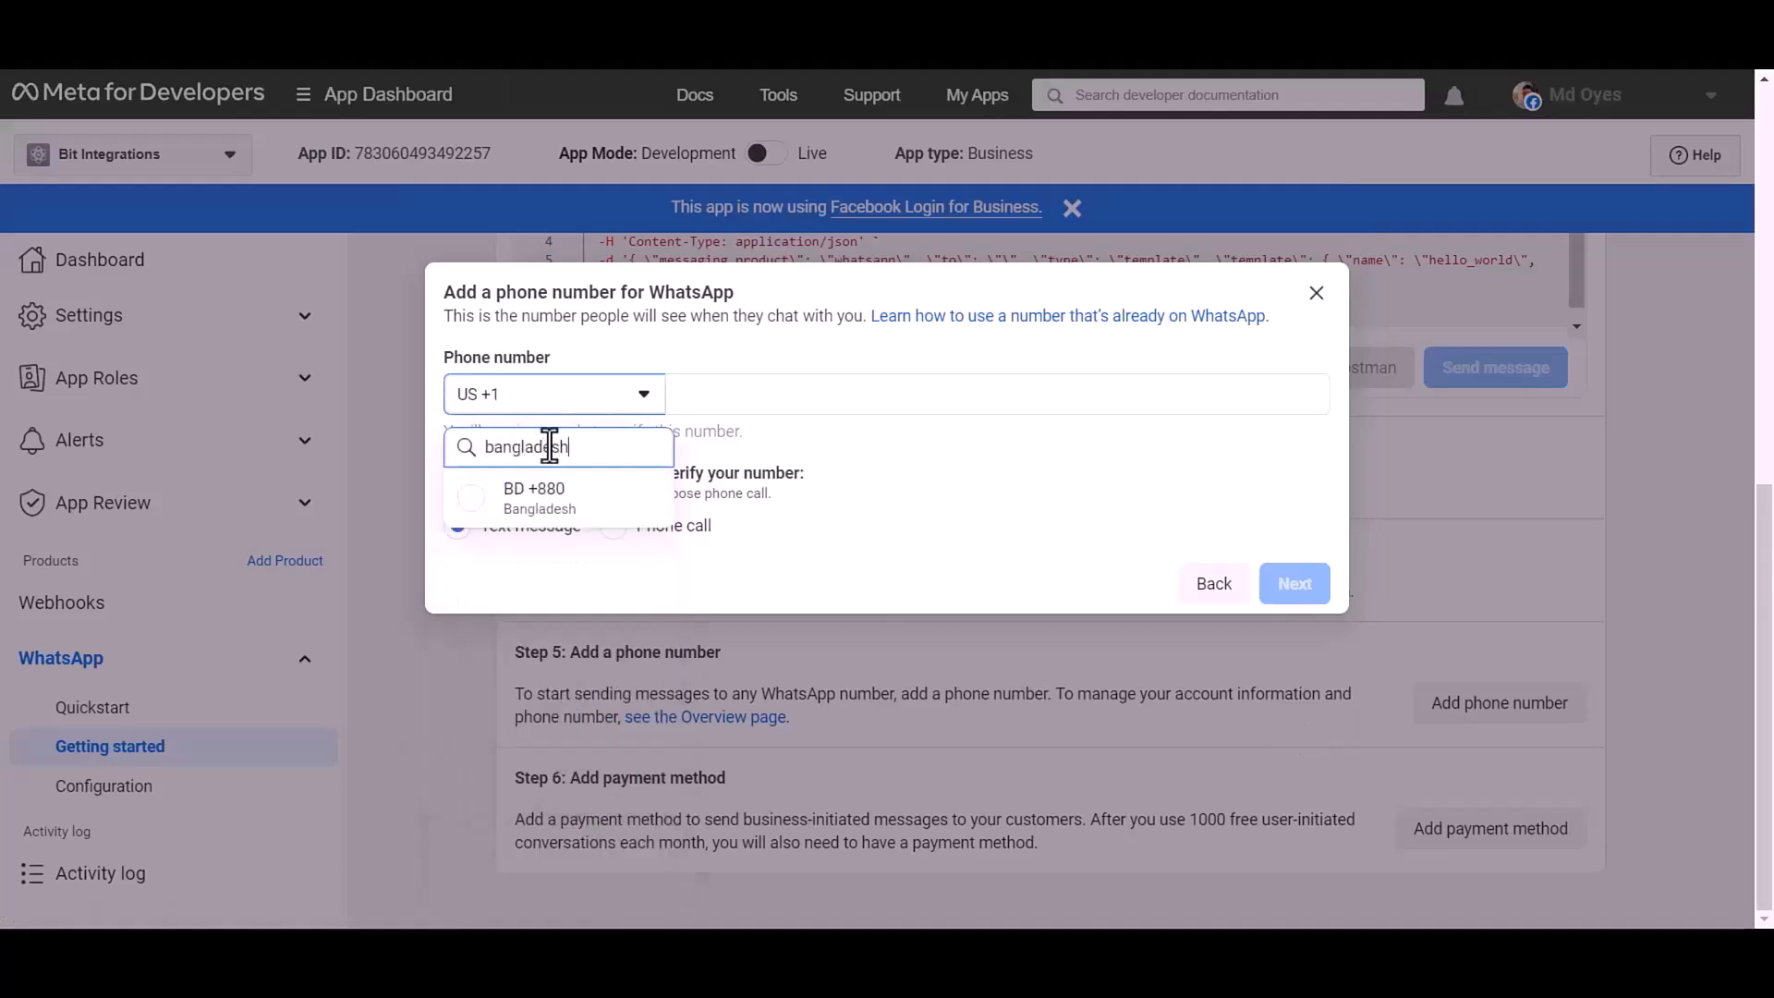
{"action": "left_click", "coordinate": [545, 499]}
{"action": "left_click", "coordinate": [748, 397]}
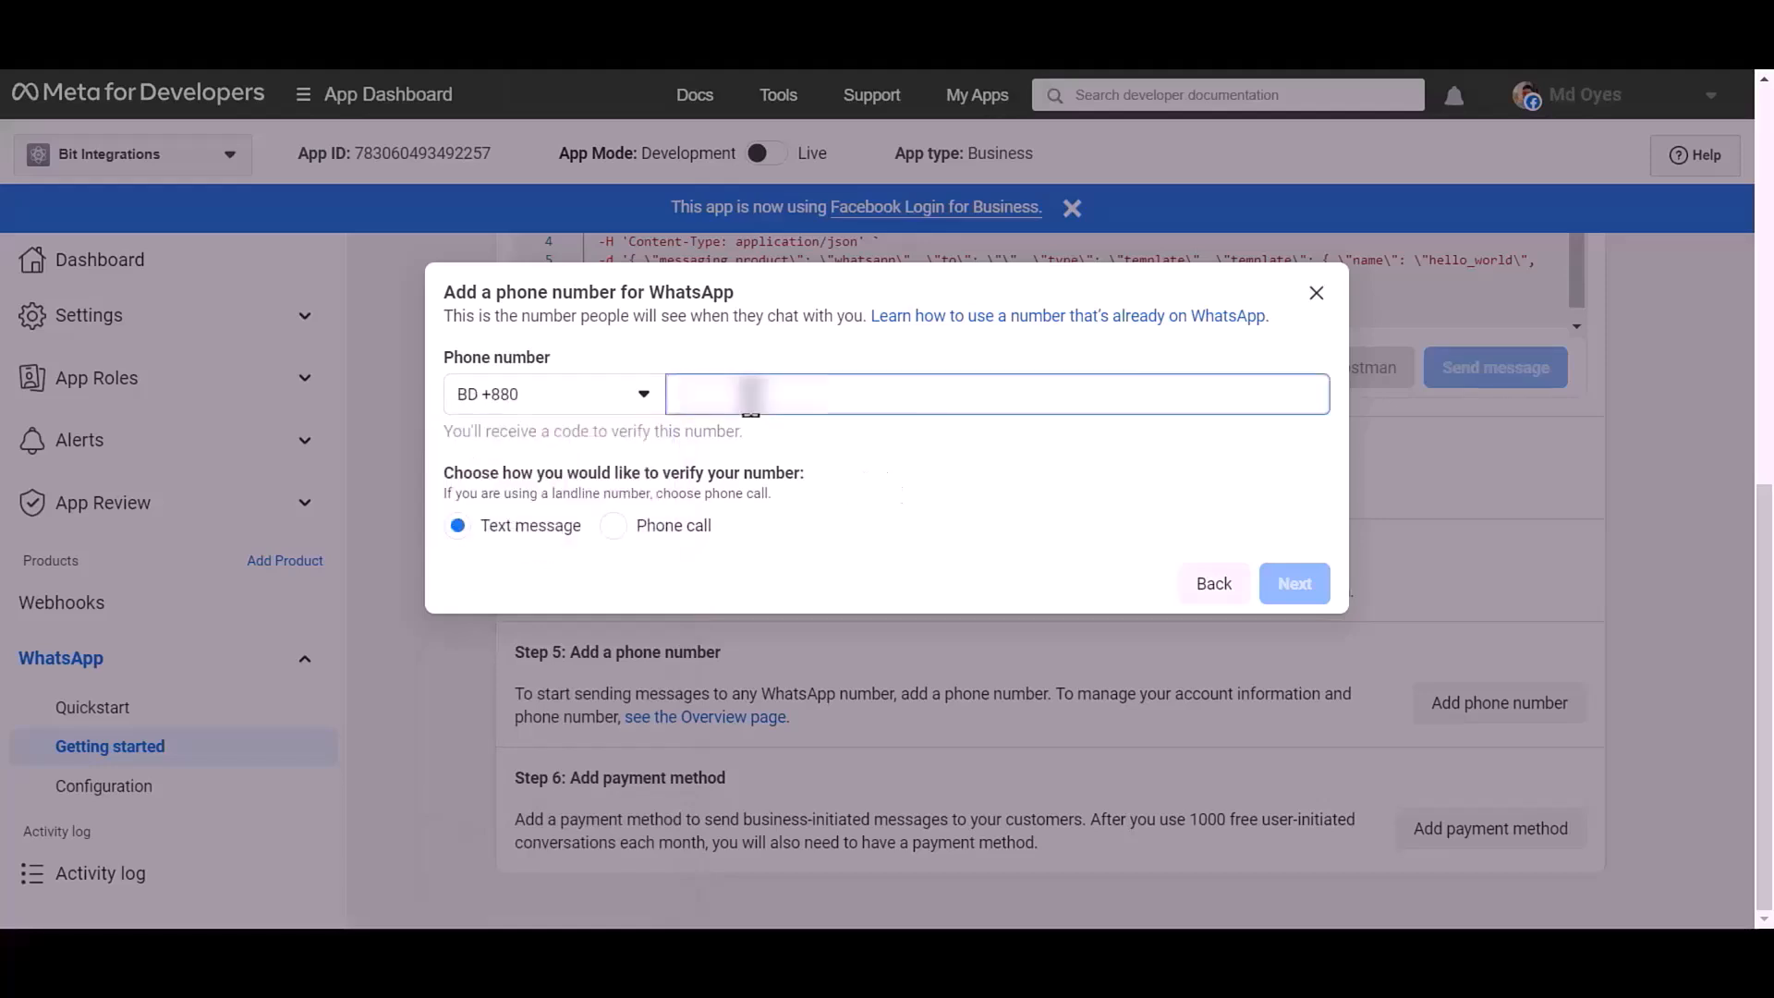
{"action": "key", "text": "ctrl+v"}
{"action": "left_click", "coordinate": [933, 473]}
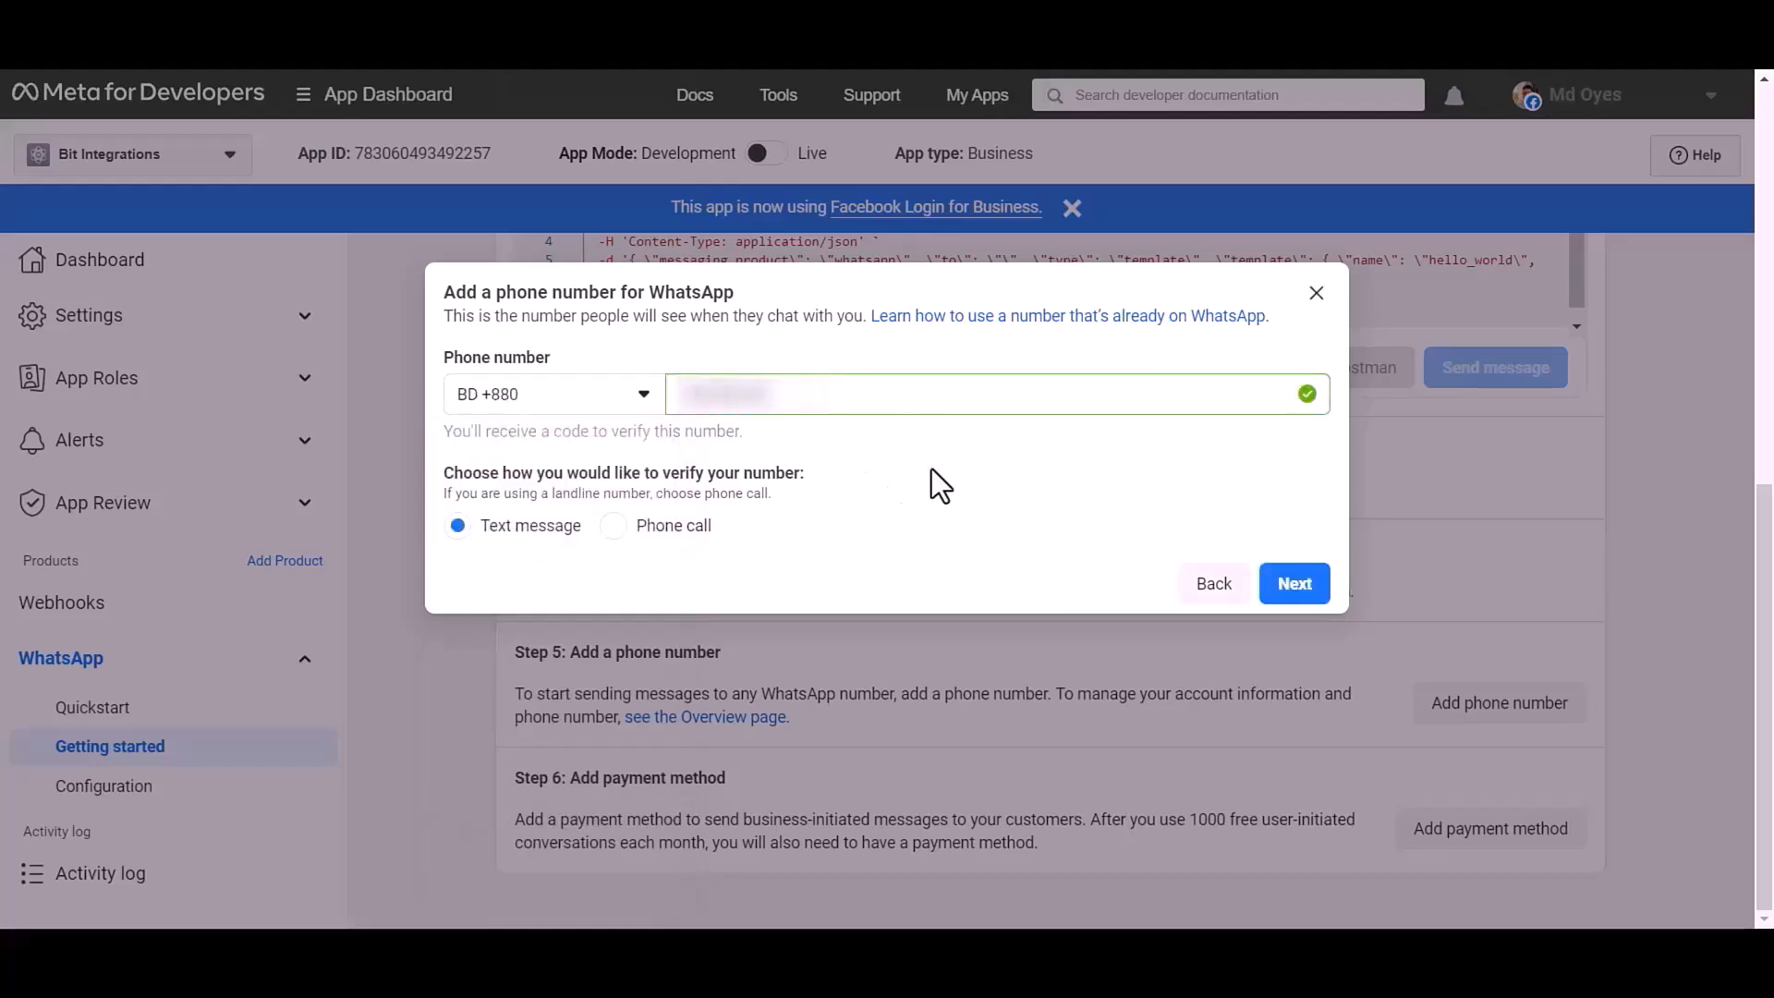
{"action": "left_click", "coordinate": [1294, 584]}
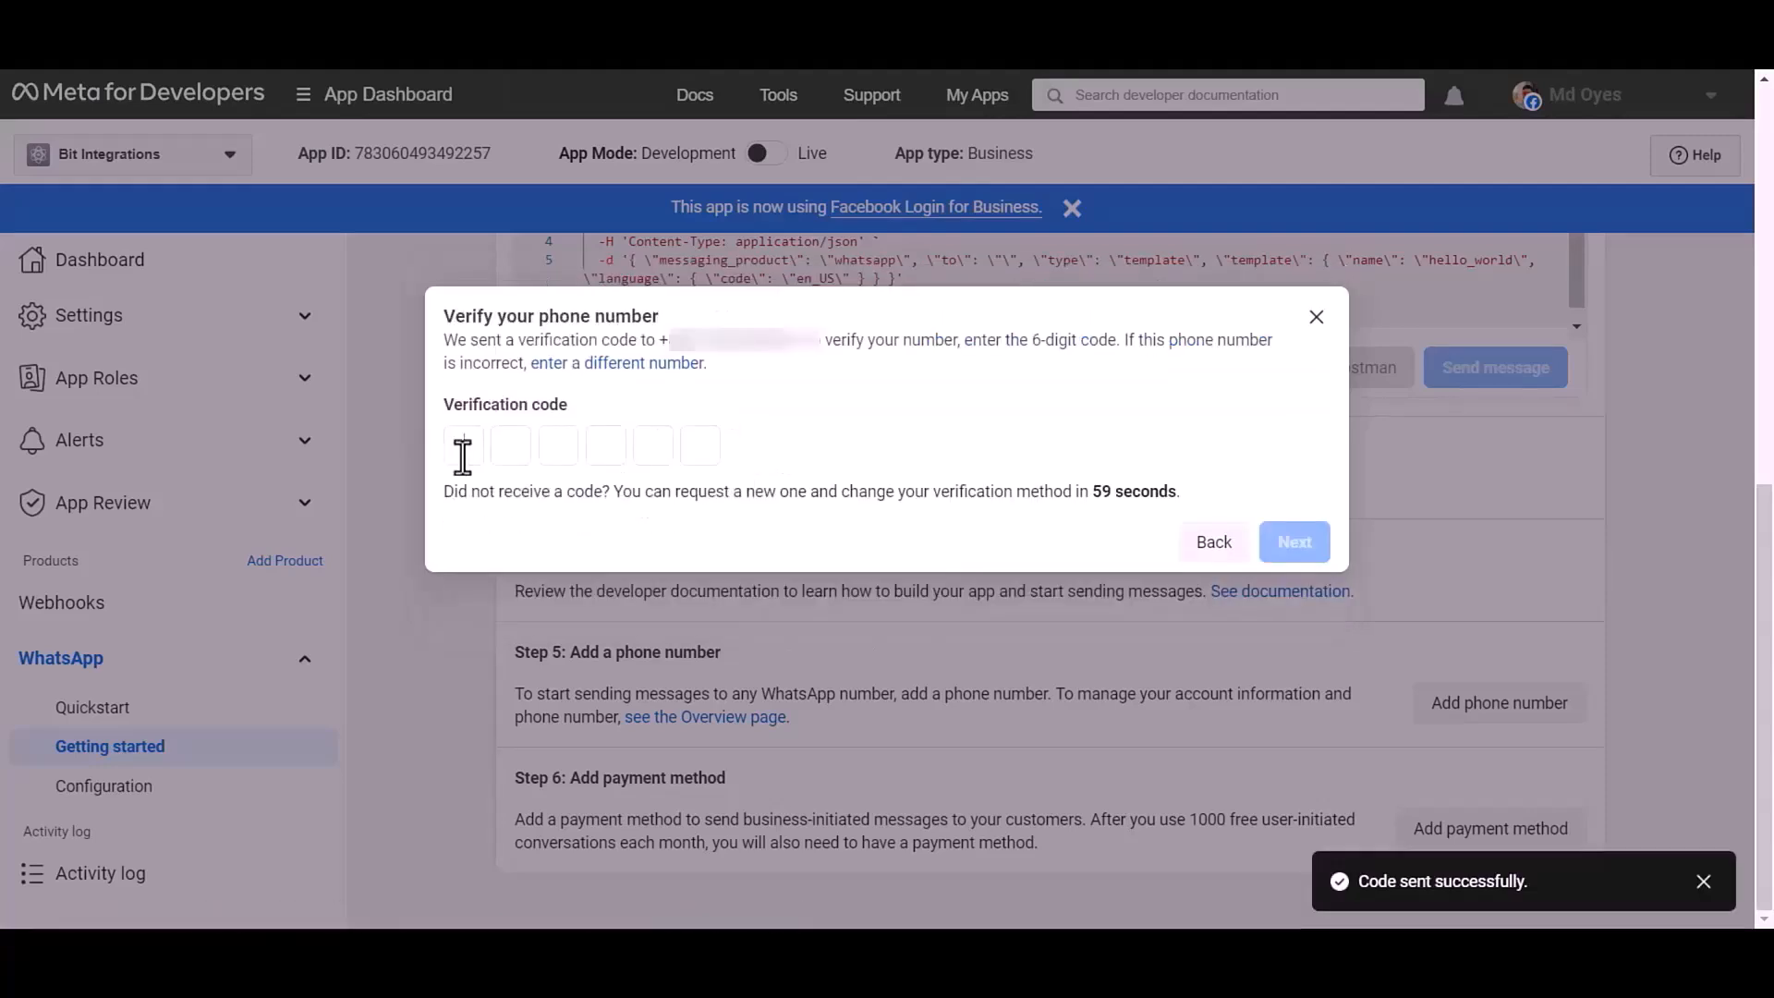
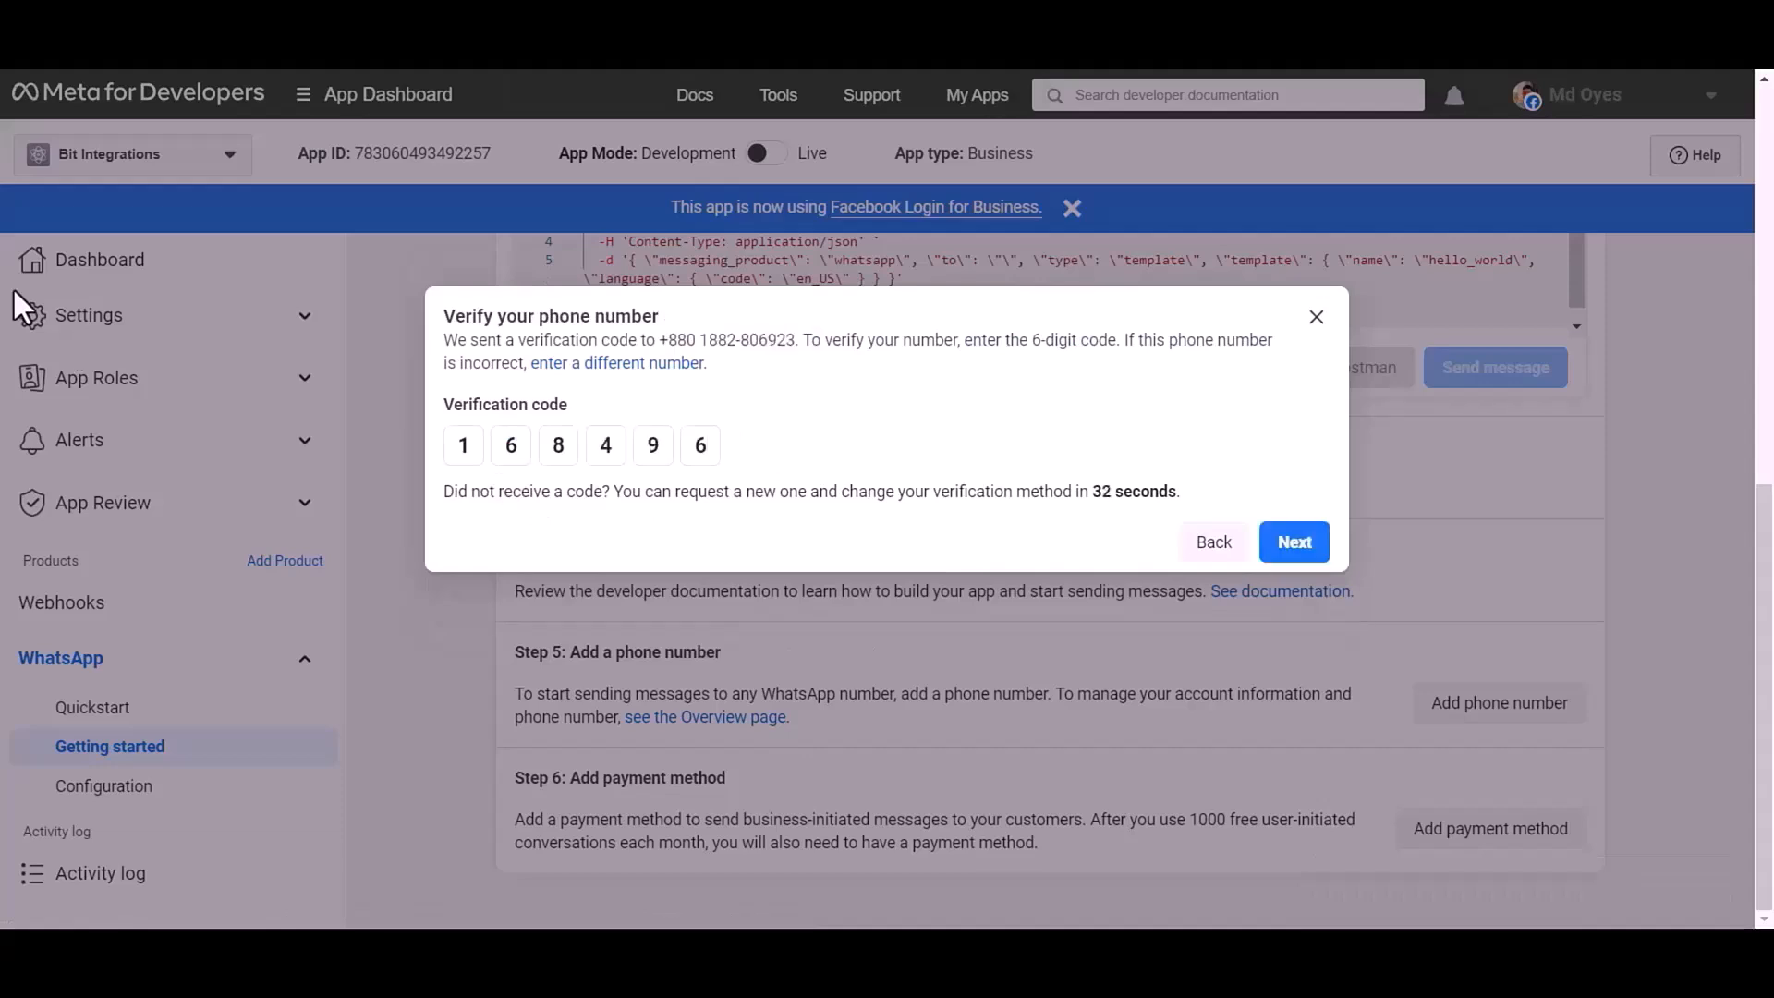
Step: Enter the six-digit verification code for the business phone number and submit it to finish adding the number
{"action": "left_click", "coordinate": [1298, 546]}
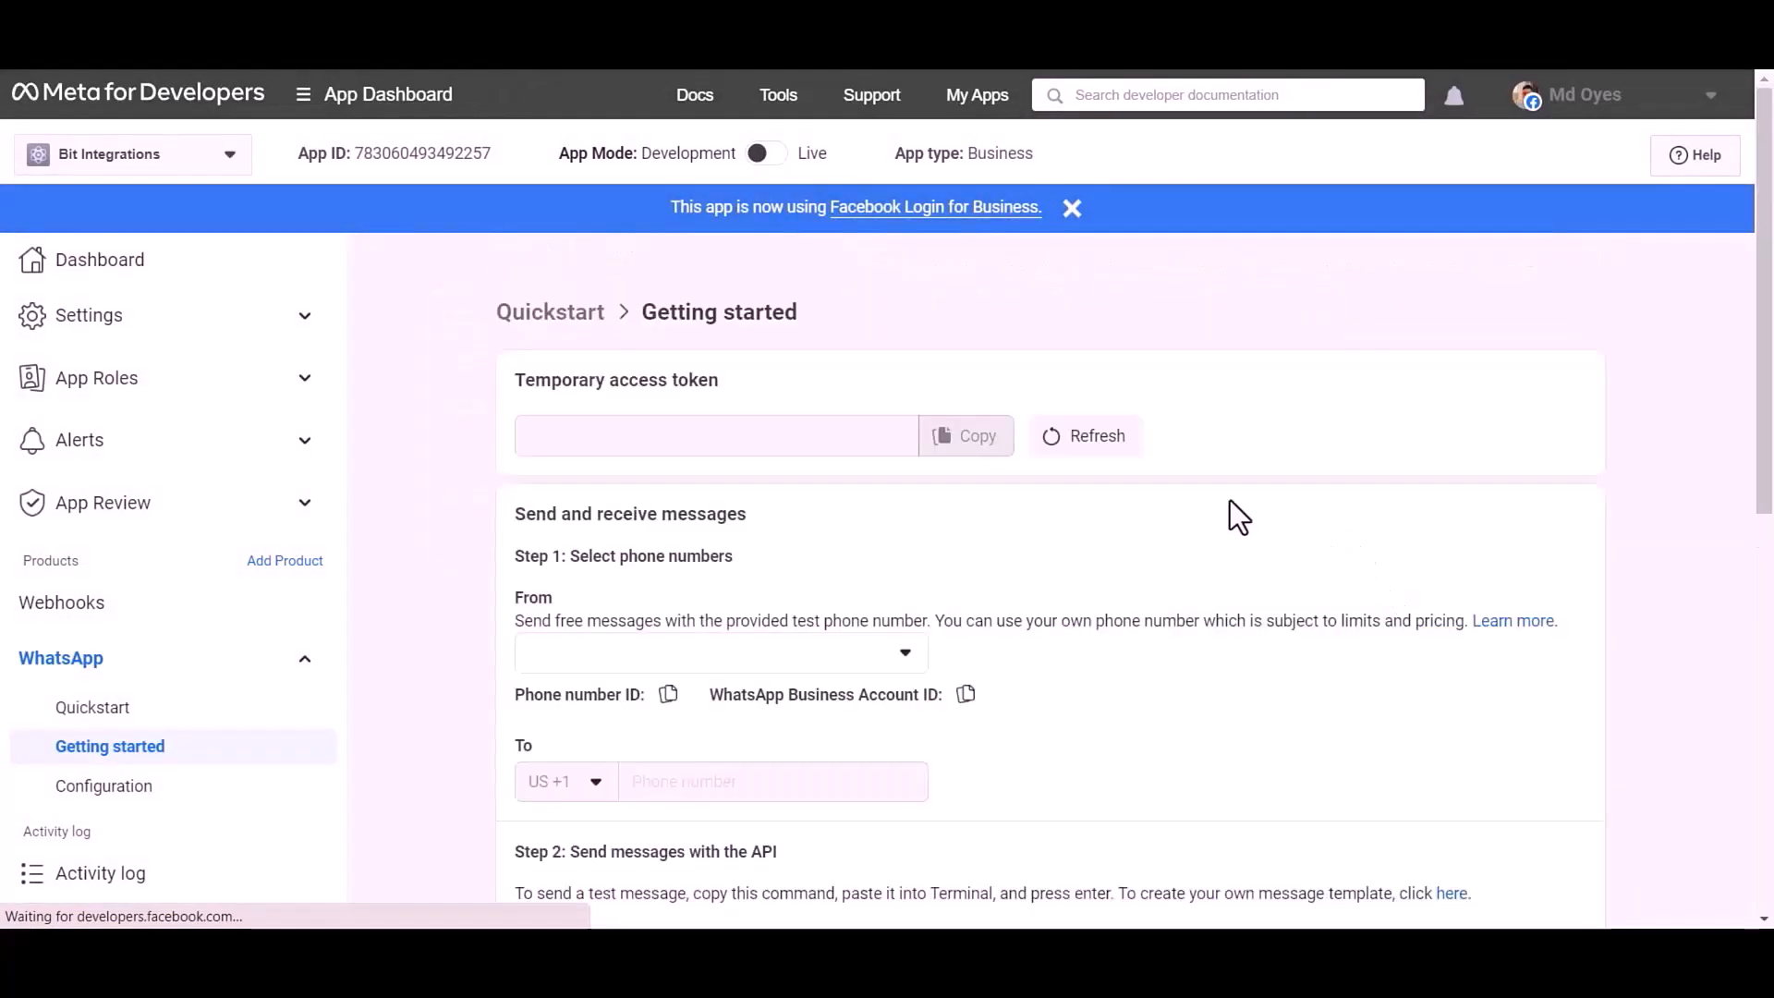
{"action": "scroll", "coordinate": [1179, 485], "scroll_direction": "down", "scroll_amount": 3}
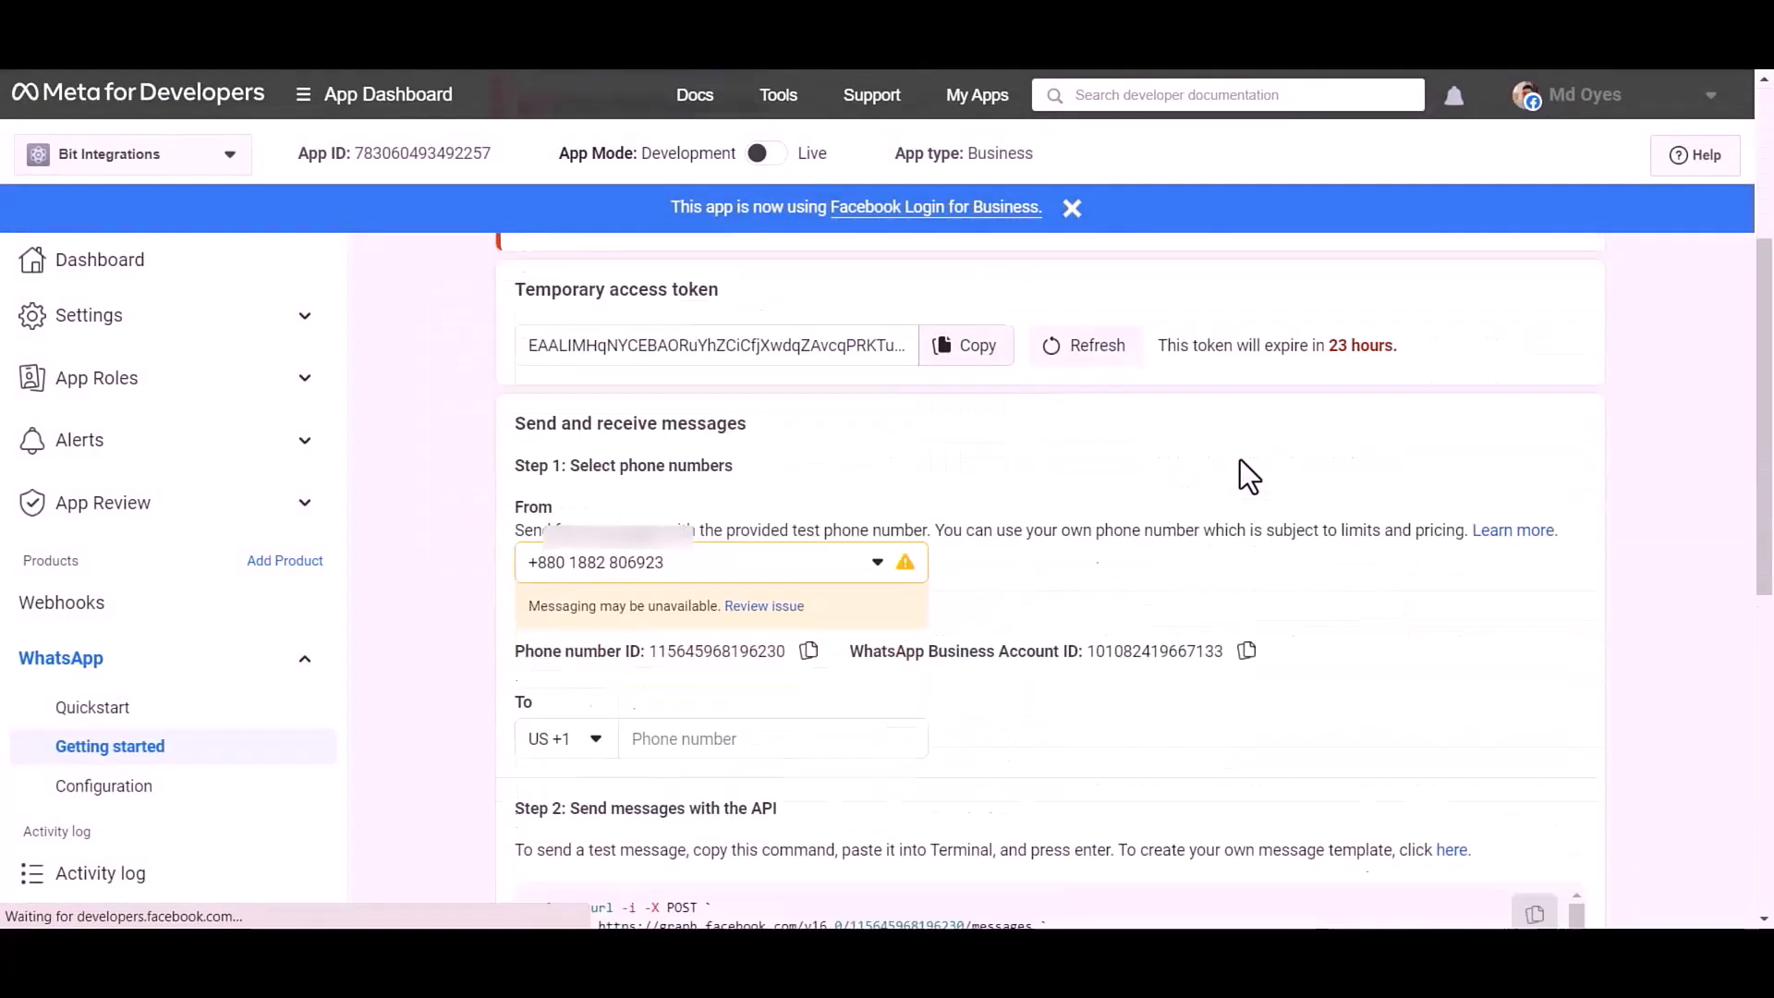
{"action": "scroll", "coordinate": [1240, 466], "scroll_direction": "down", "scroll_amount": 8}
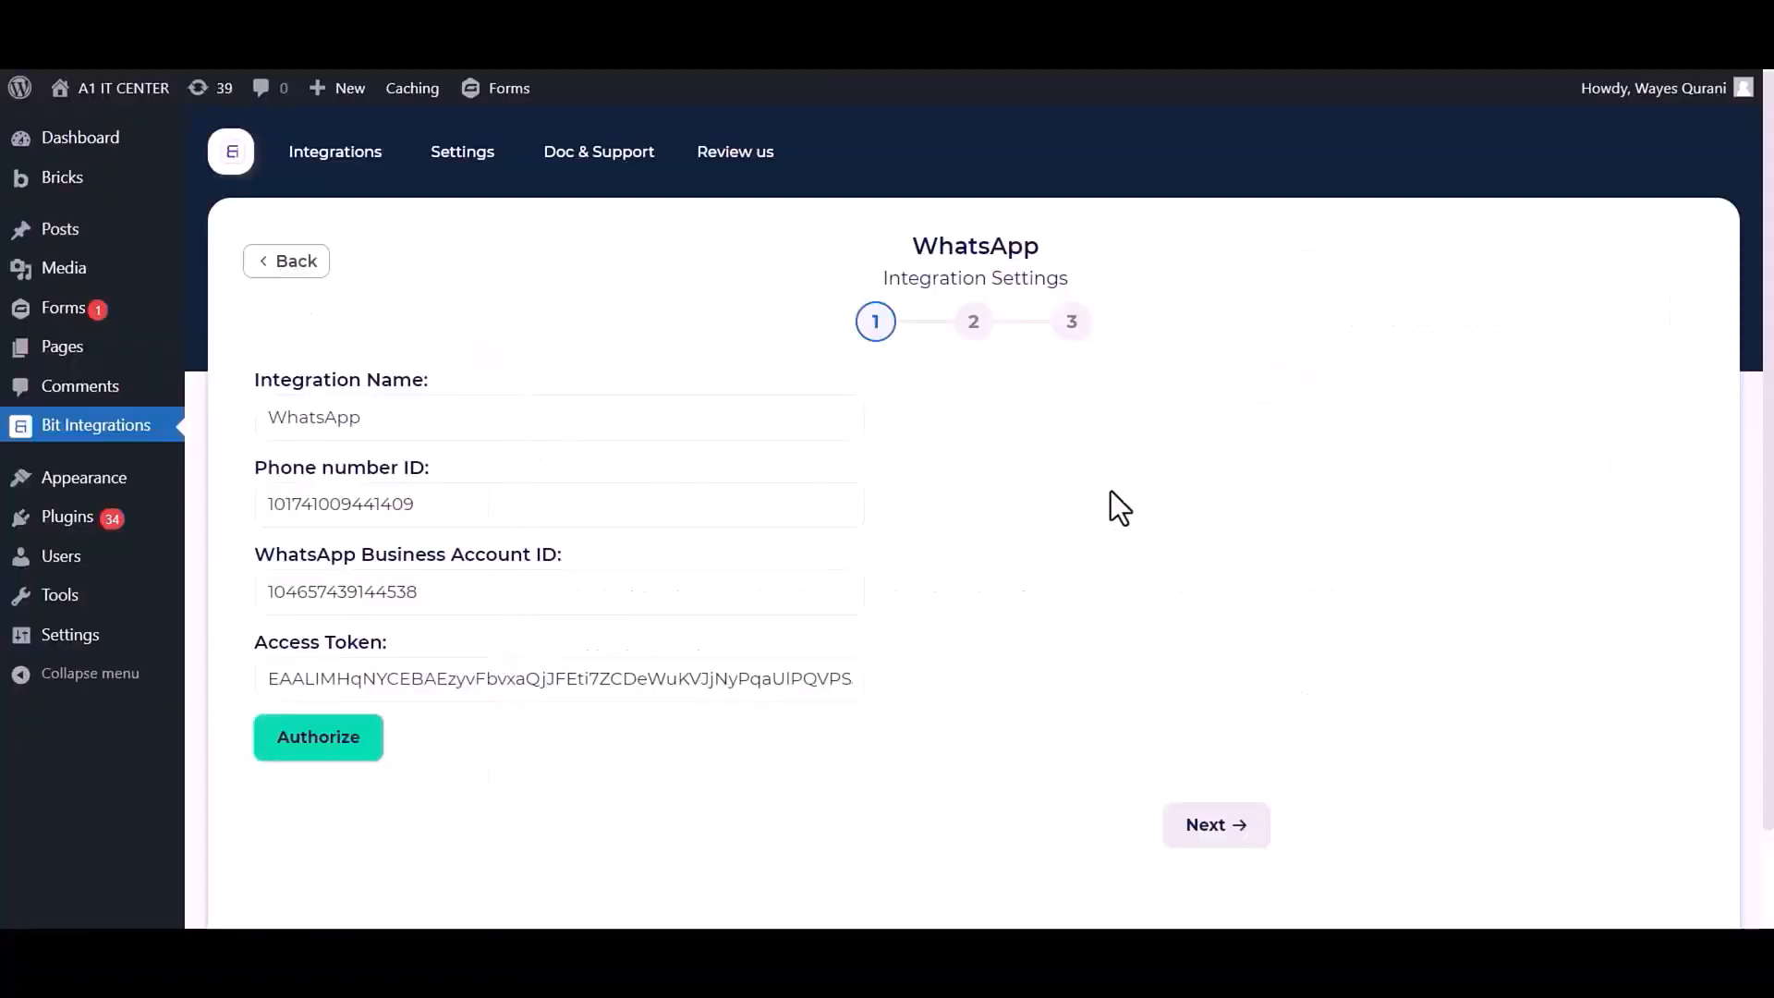
Step: Switch to Bit Integrations, authorize the WhatsApp connection and continue to the second stage of the integration settings
{"action": "left_click", "coordinate": [325, 750]}
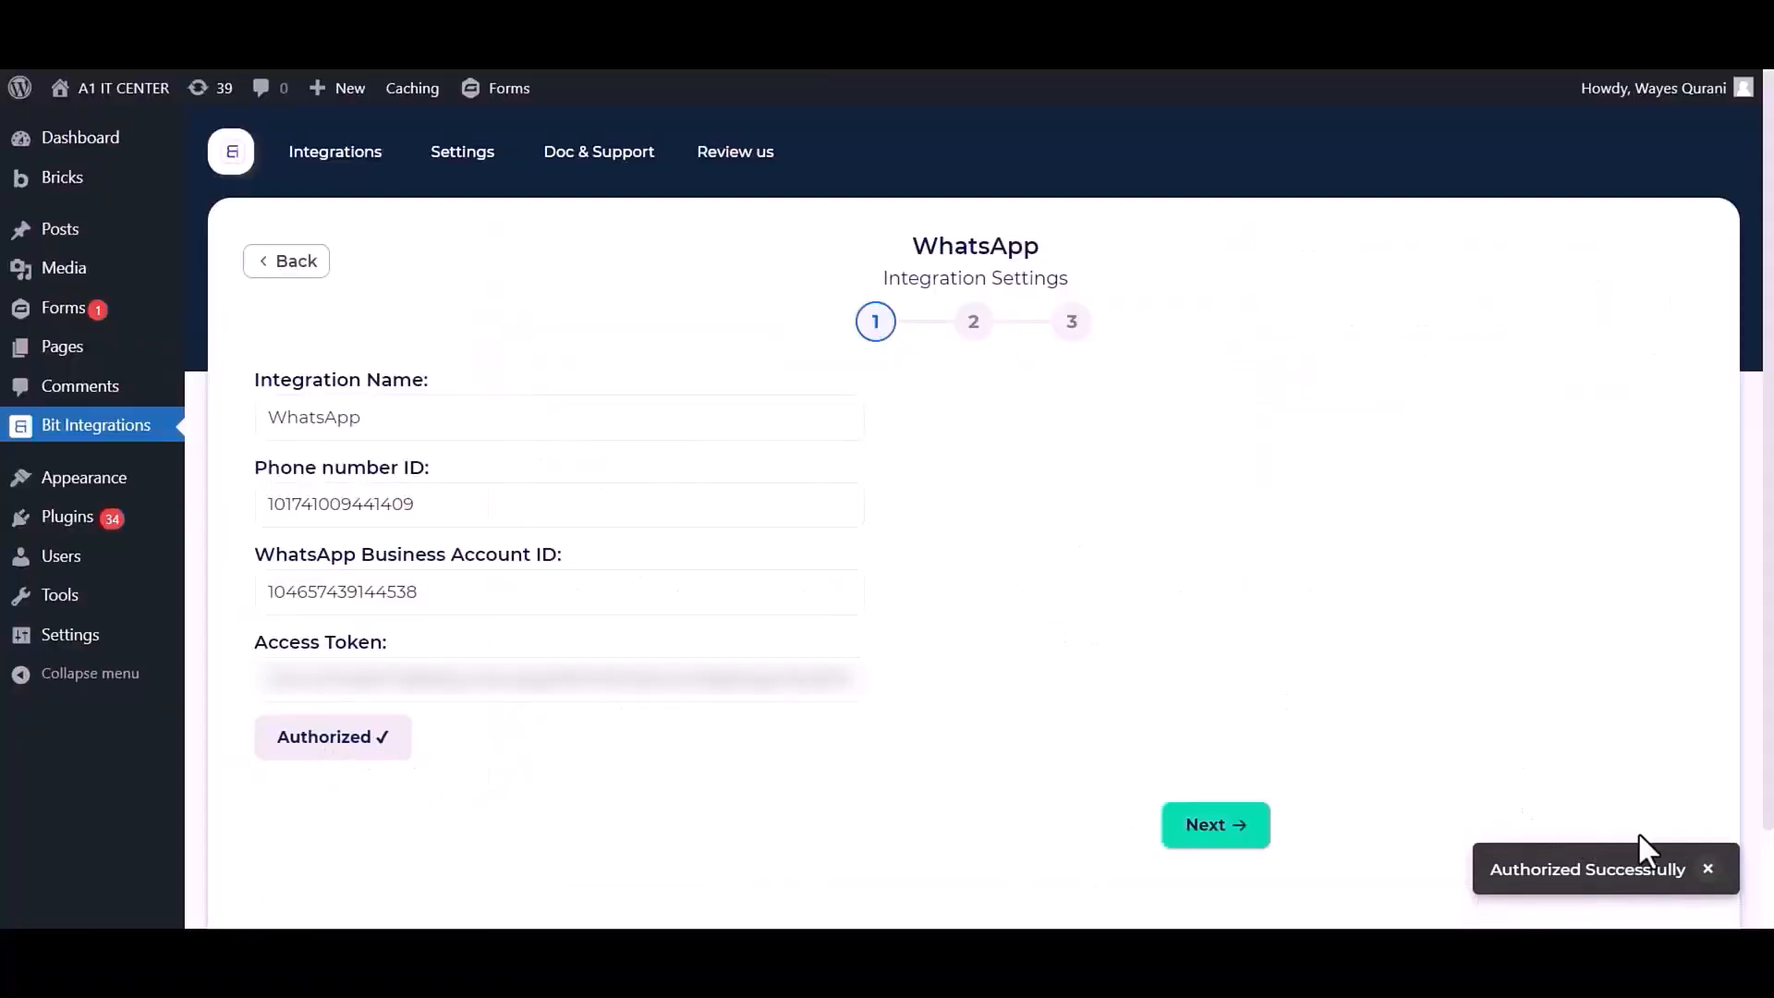
{"action": "scroll", "coordinate": [1291, 701], "scroll_direction": "down", "scroll_amount": 2}
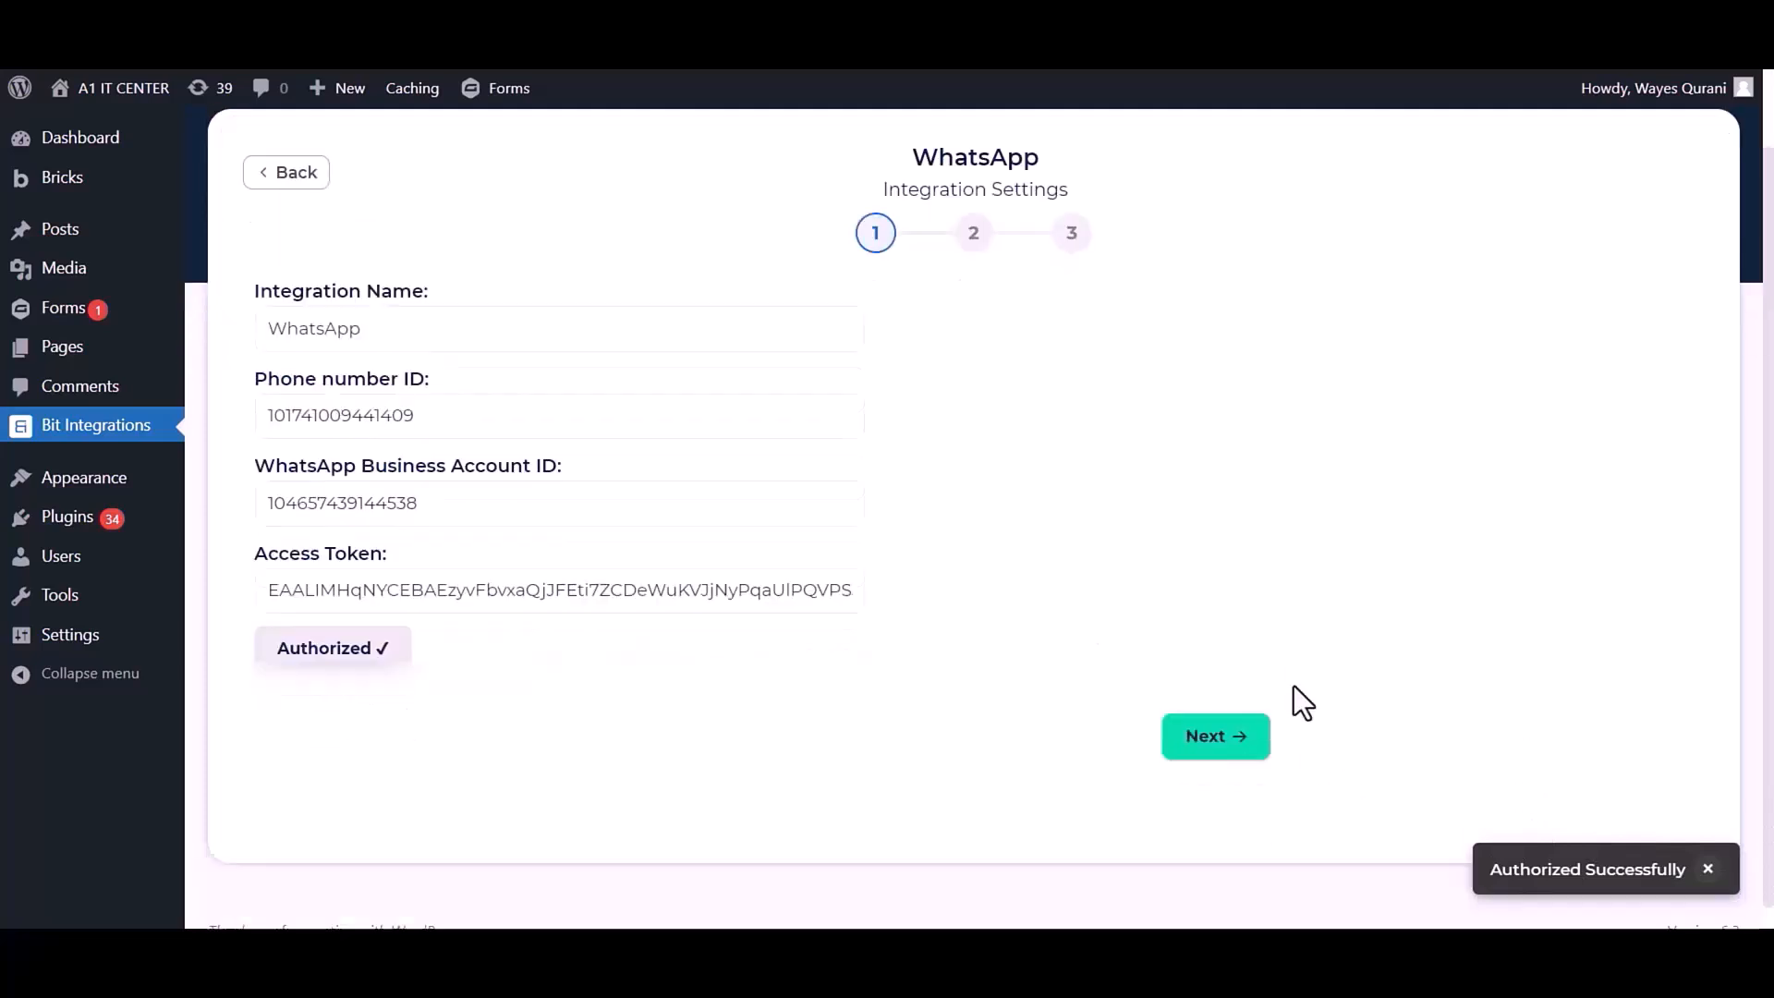
{"action": "left_click", "coordinate": [1210, 725]}
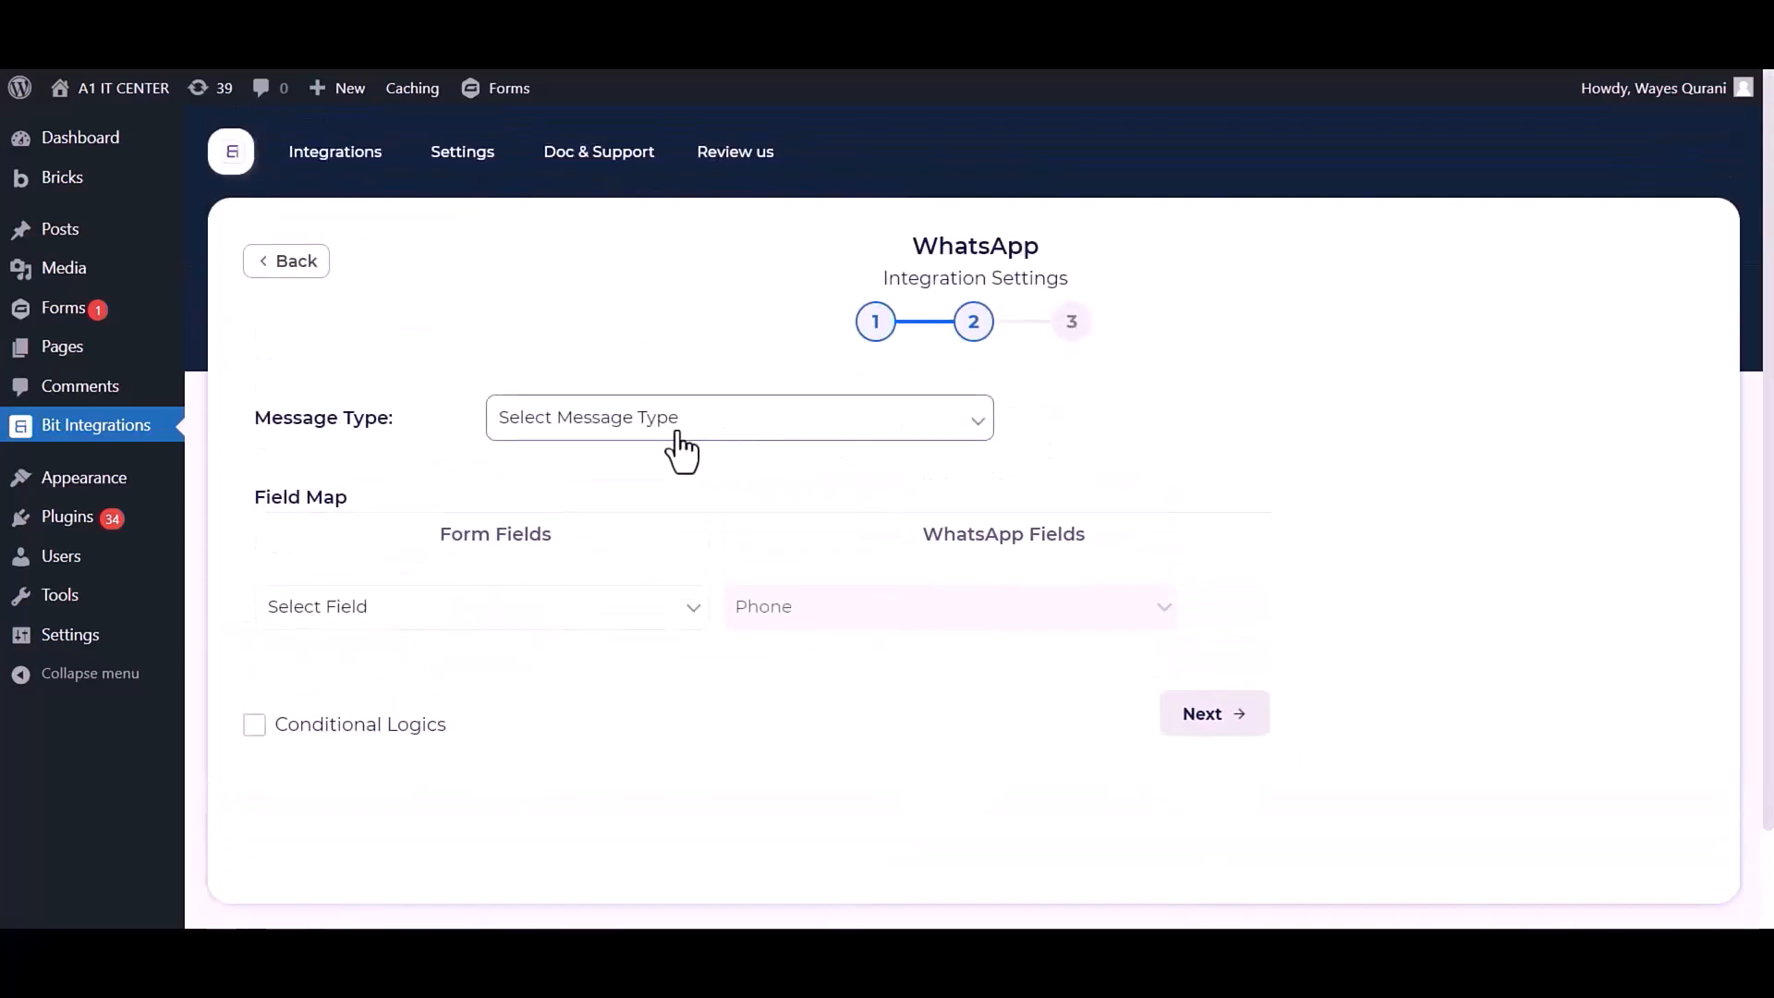
Step: Set the message type to Template and map the form's Phone field to the WhatsApp Phone field
{"action": "left_click", "coordinate": [681, 448]}
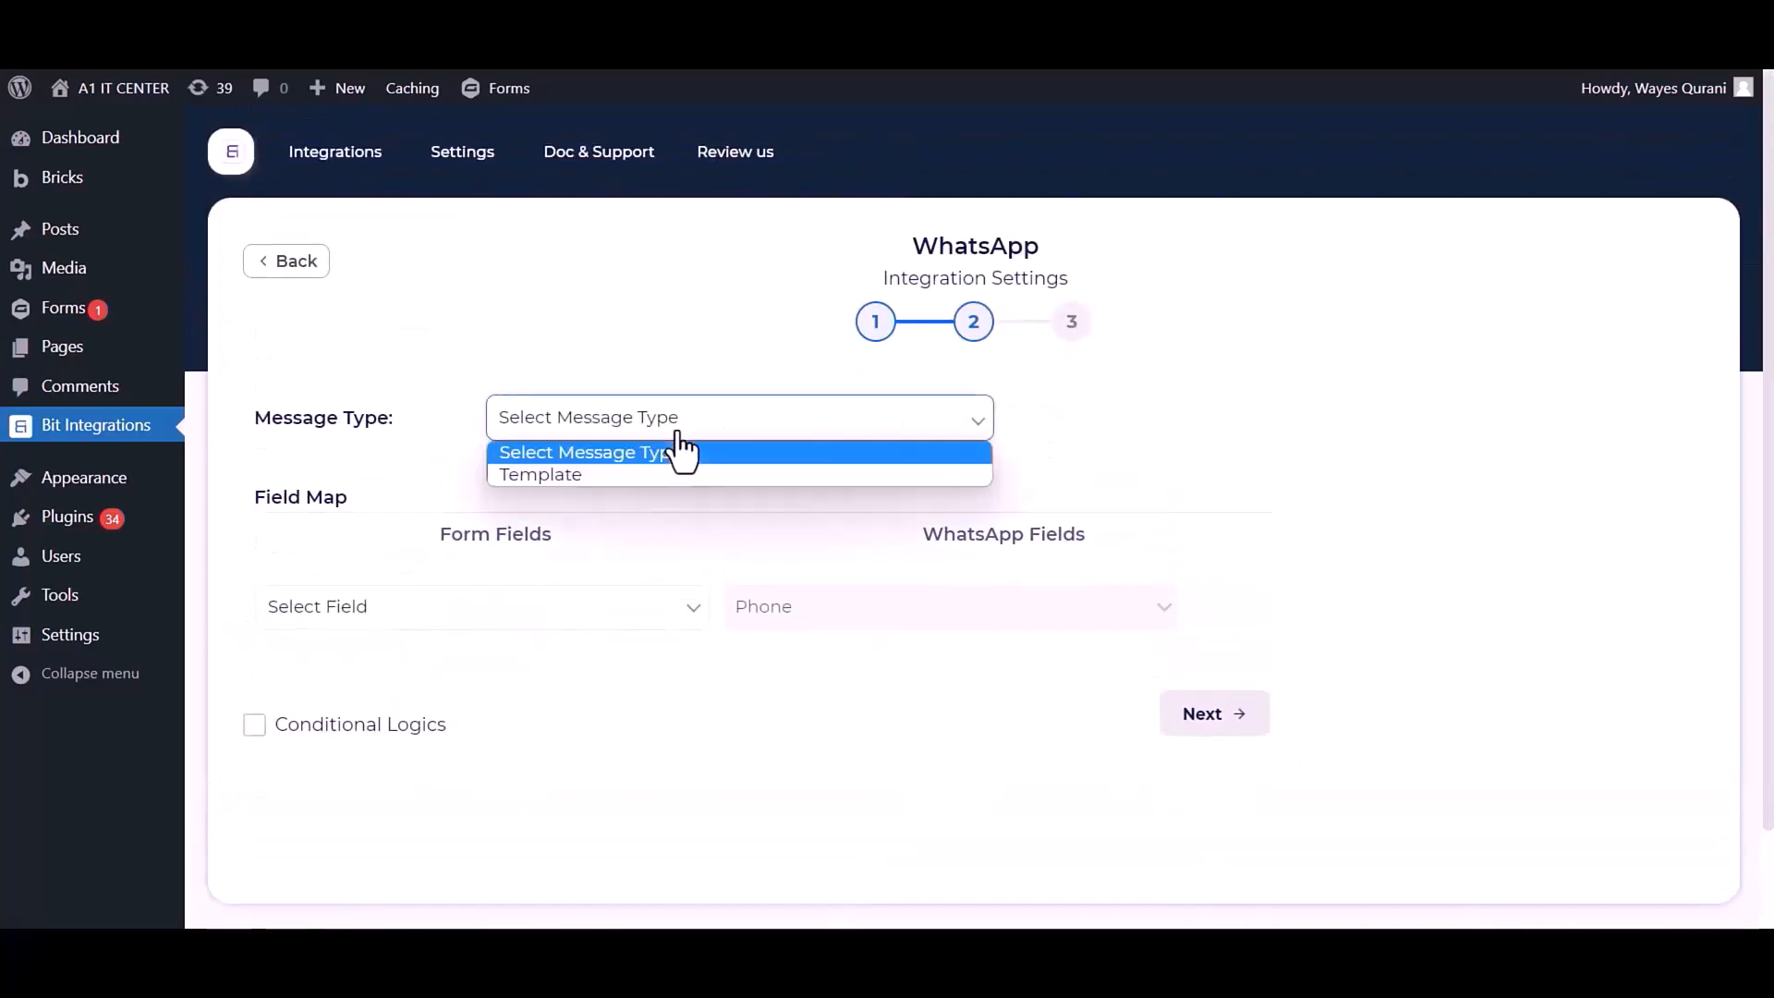
{"action": "left_click", "coordinate": [569, 477]}
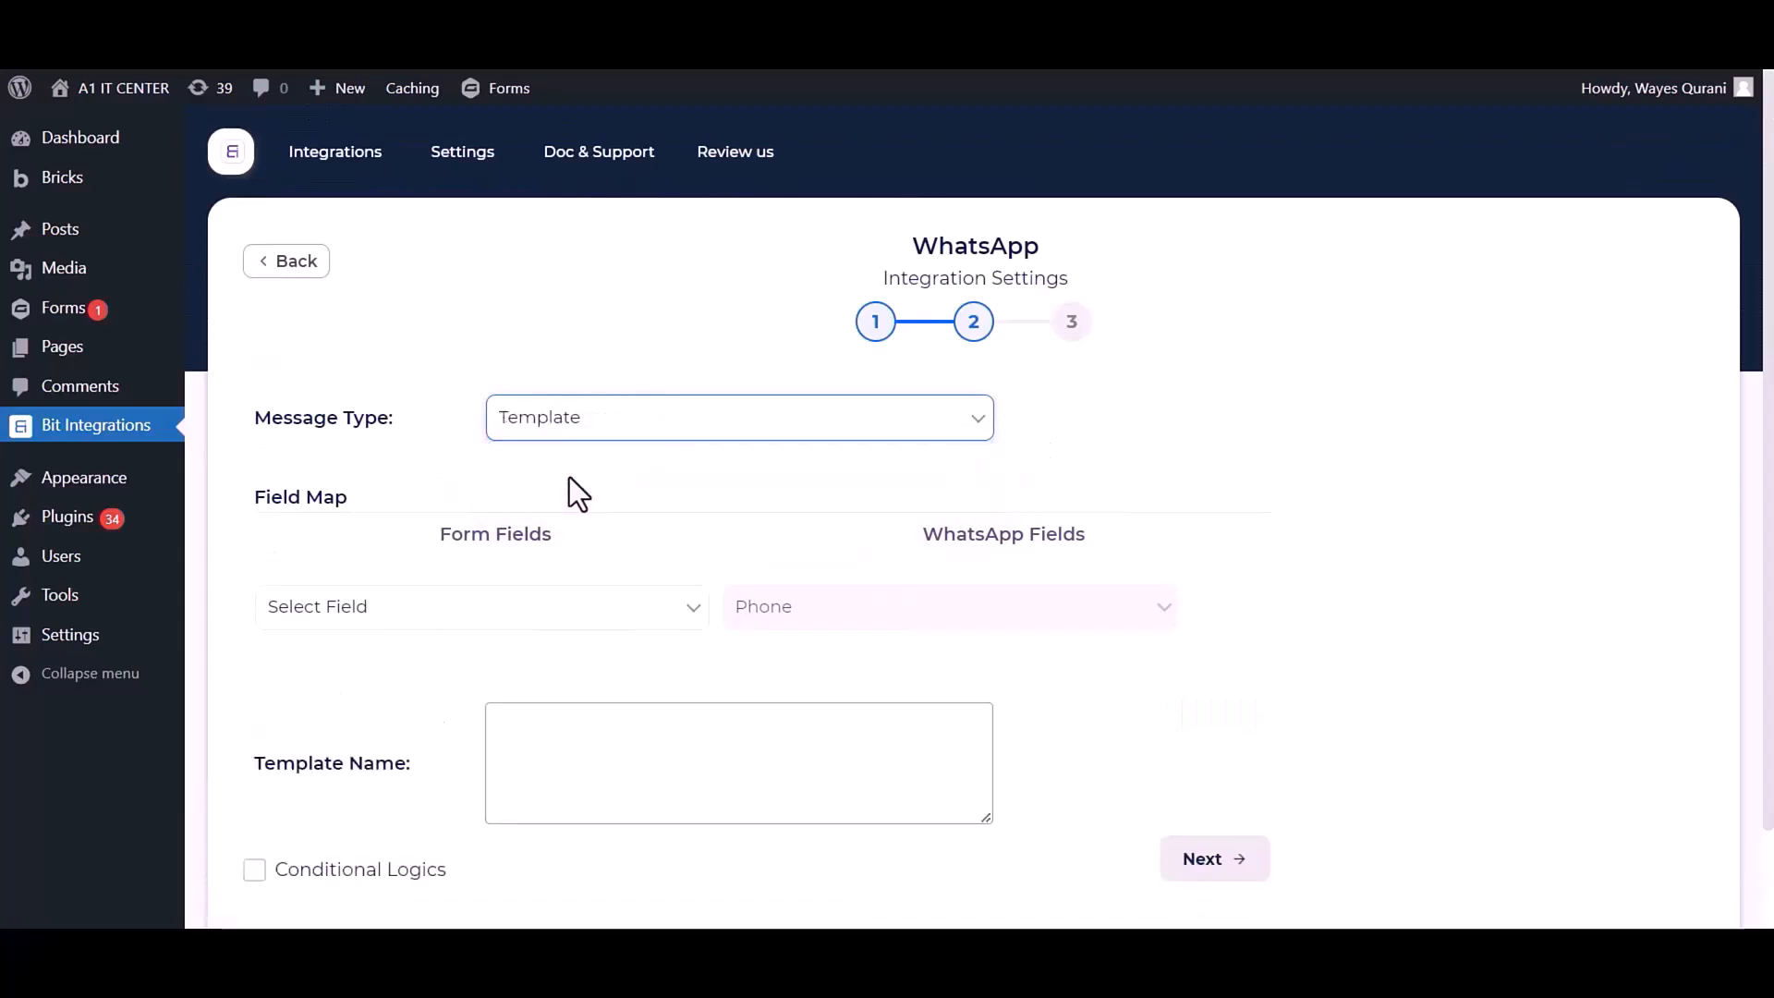
{"action": "left_click", "coordinate": [521, 612]}
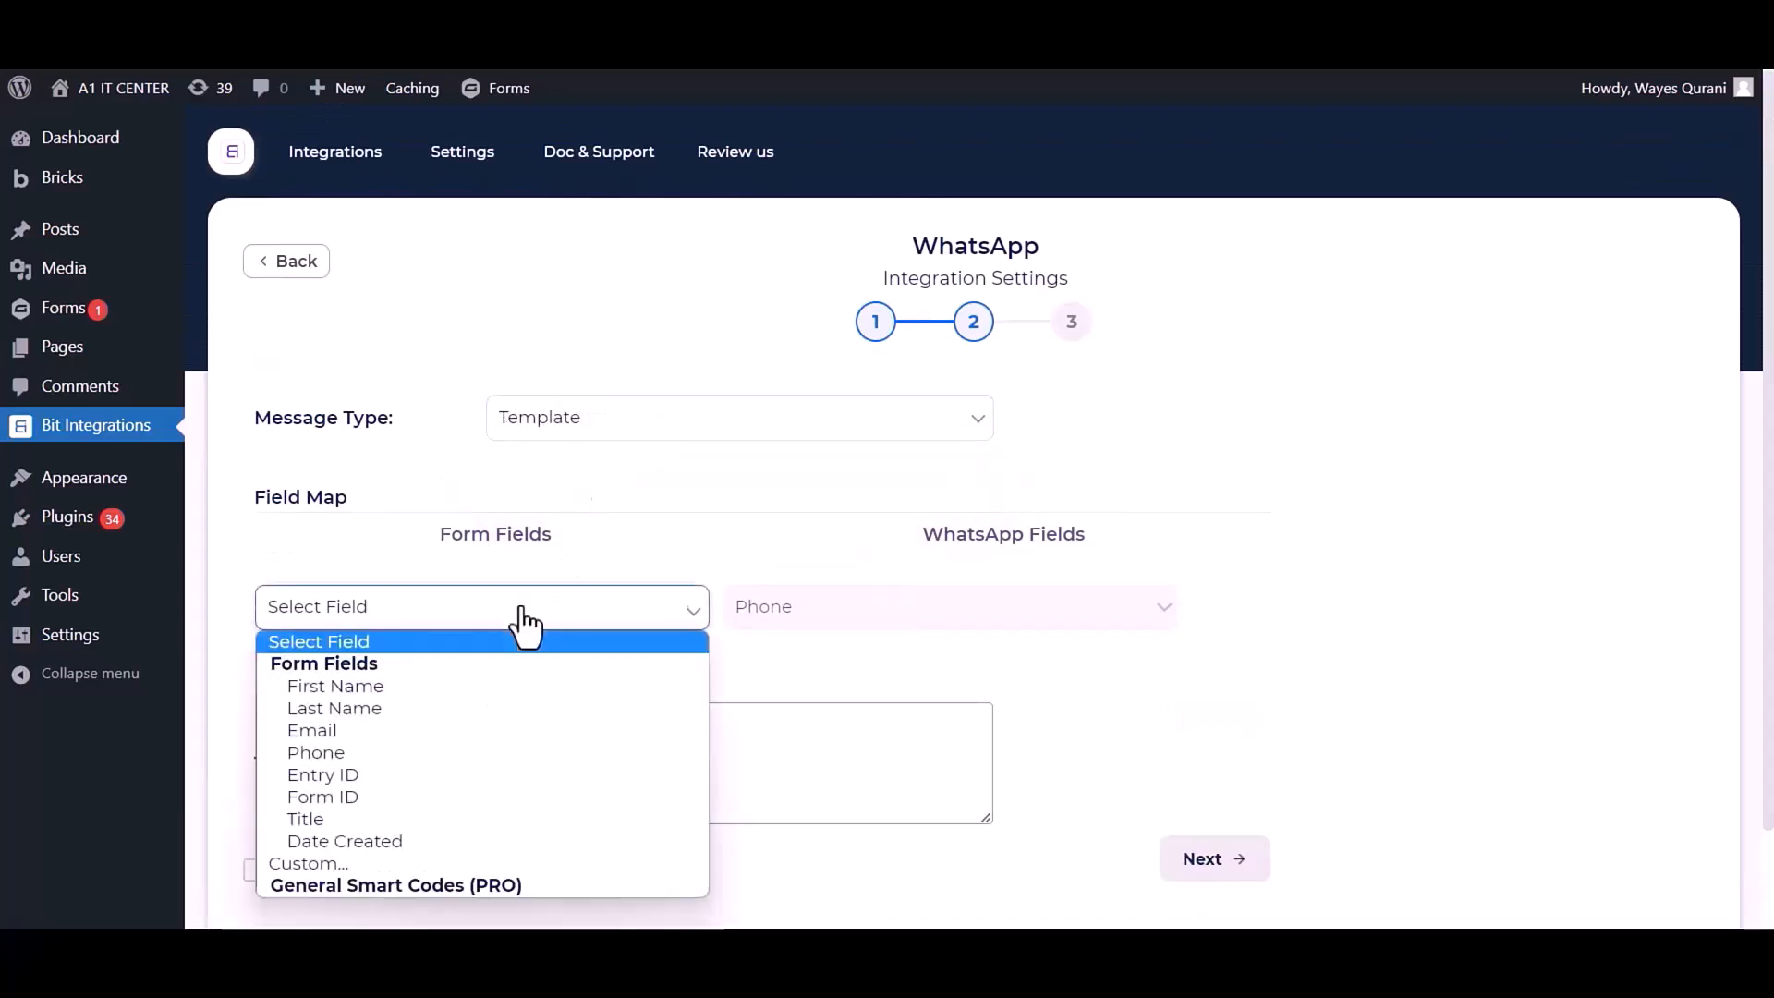
{"action": "left_click", "coordinate": [336, 751]}
Step: Open the hello_world message template from the Meta developer app's Getting started page and copy its name
{"action": "left_click", "coordinate": [582, 760]}
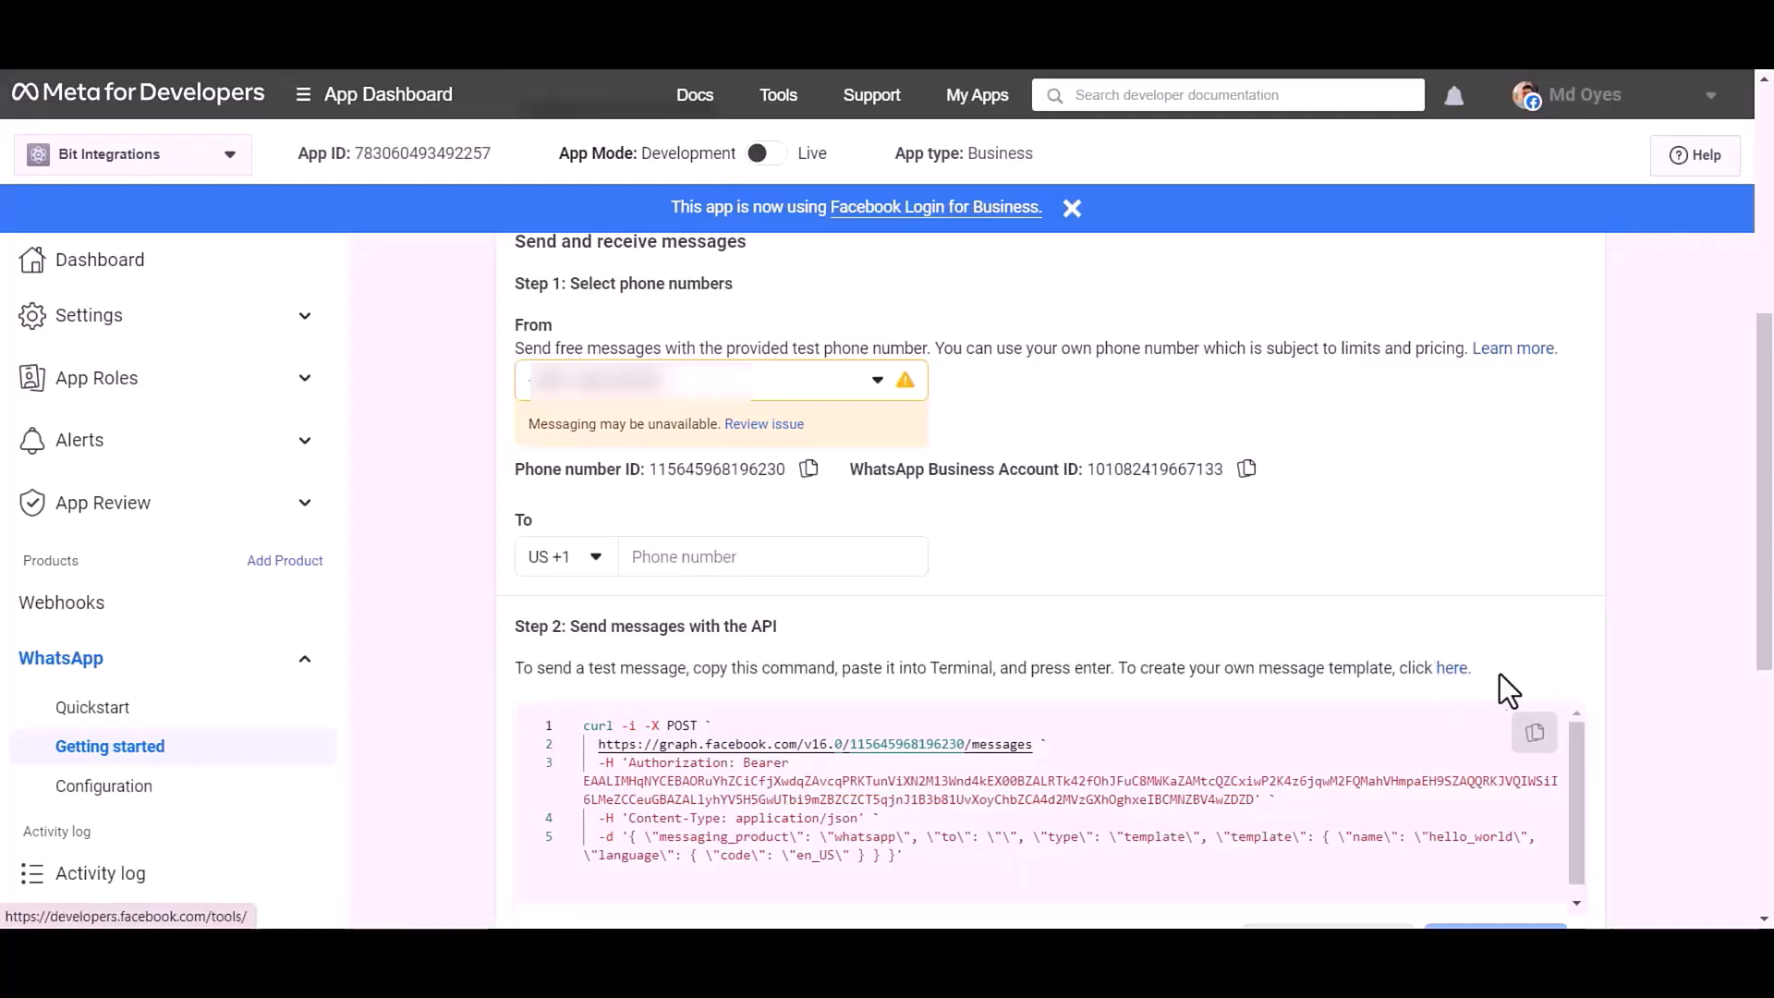
{"action": "left_click", "coordinate": [1451, 672]}
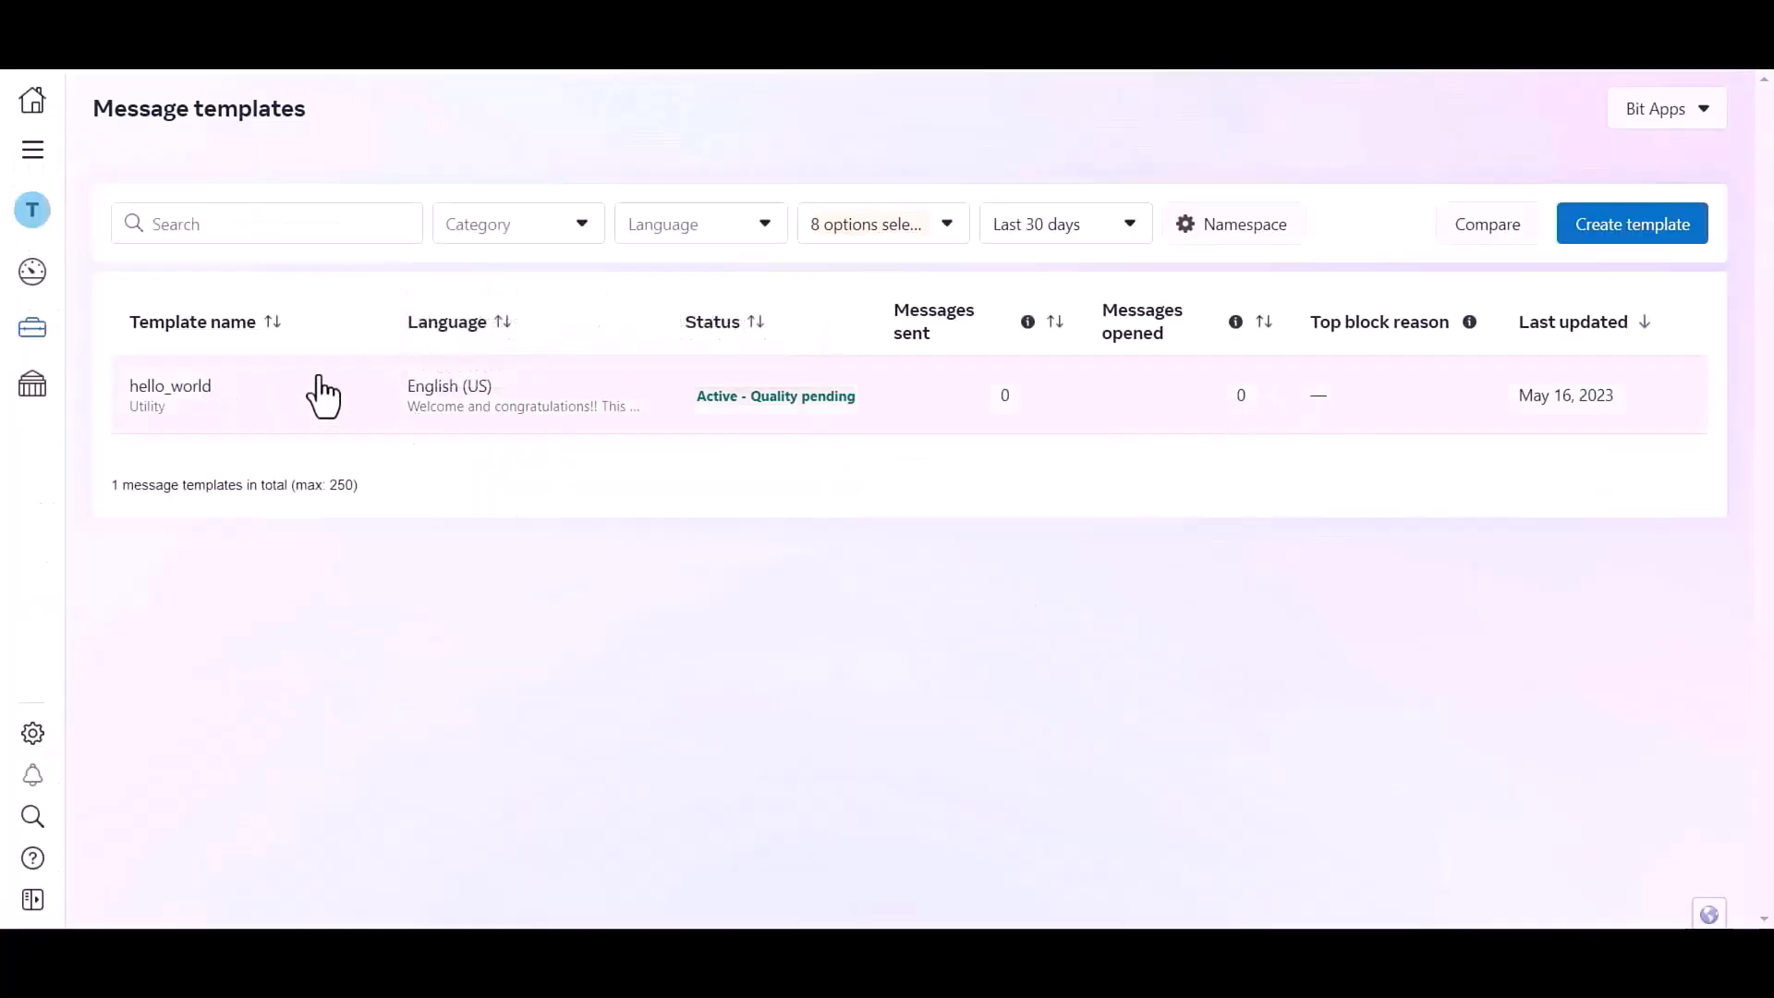
{"action": "left_click", "coordinate": [286, 391]}
{"action": "left_click_drag", "start_coordinate": [118, 209], "coordinate": [233, 211]}
{"action": "key", "text": "ctrl+c"}
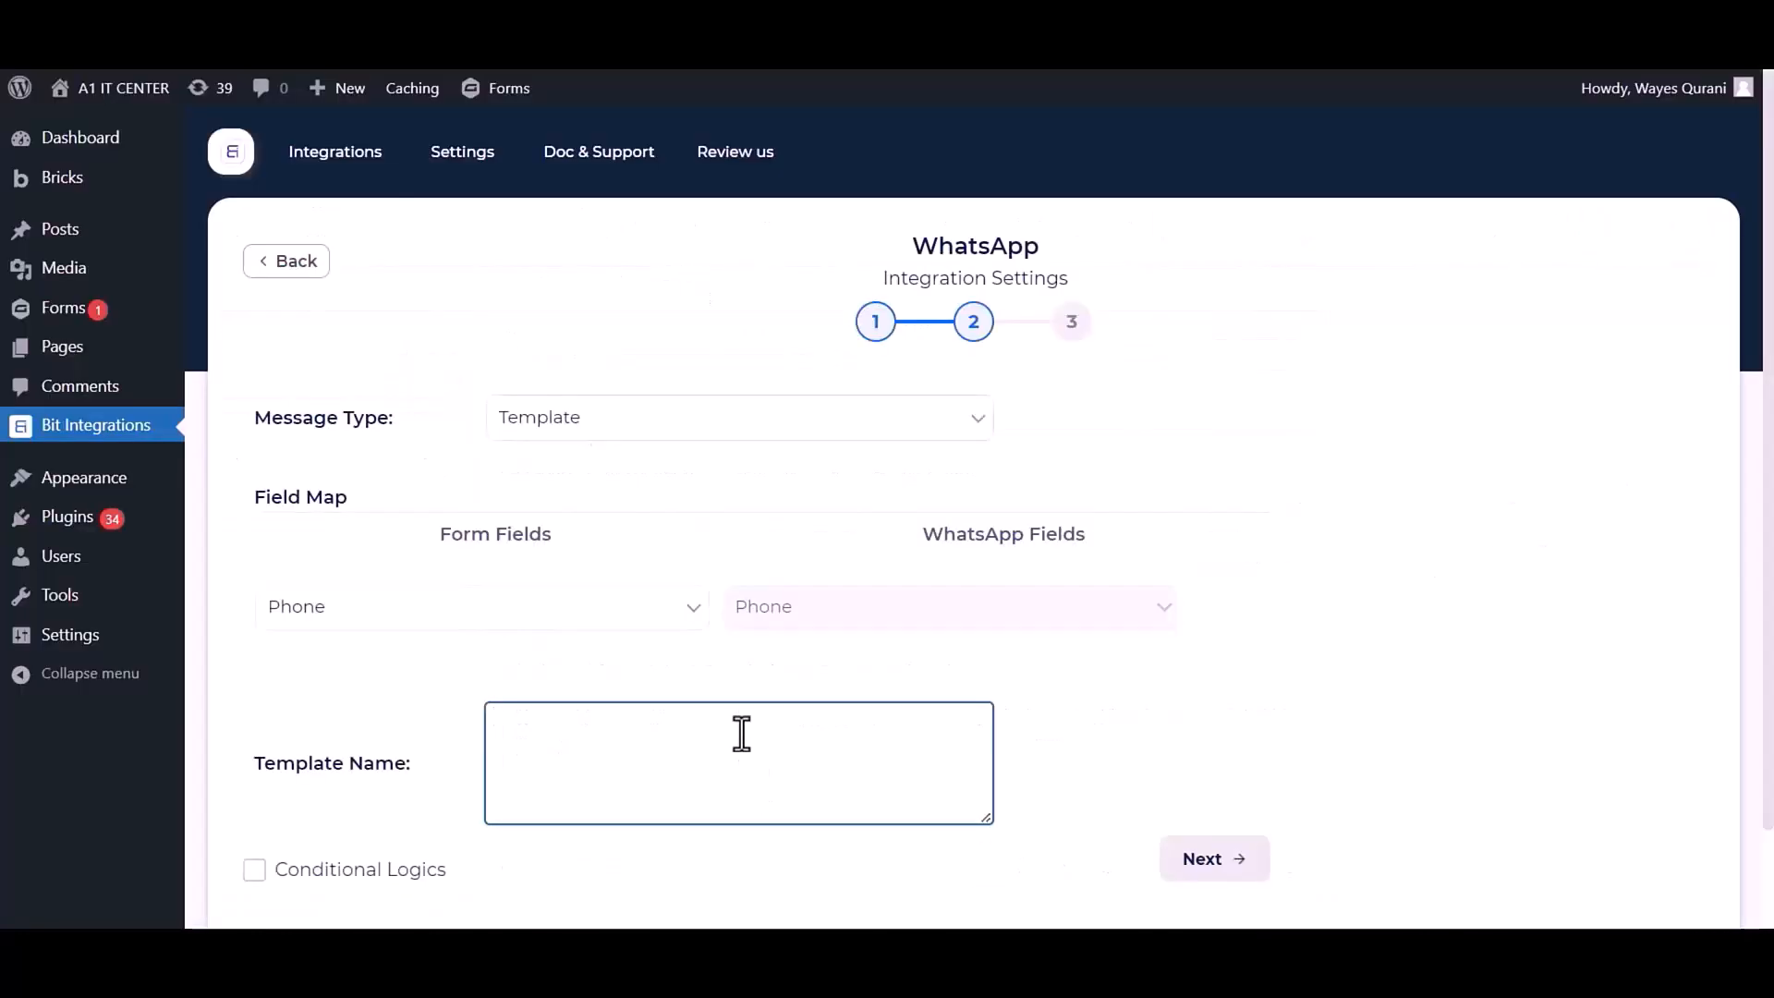
Step: Paste hello_world as the template name in Bit Integrations, then finish and save the WhatsApp integration
{"action": "key", "text": "ctrl+v"}
{"action": "left_click", "coordinate": [1057, 714]}
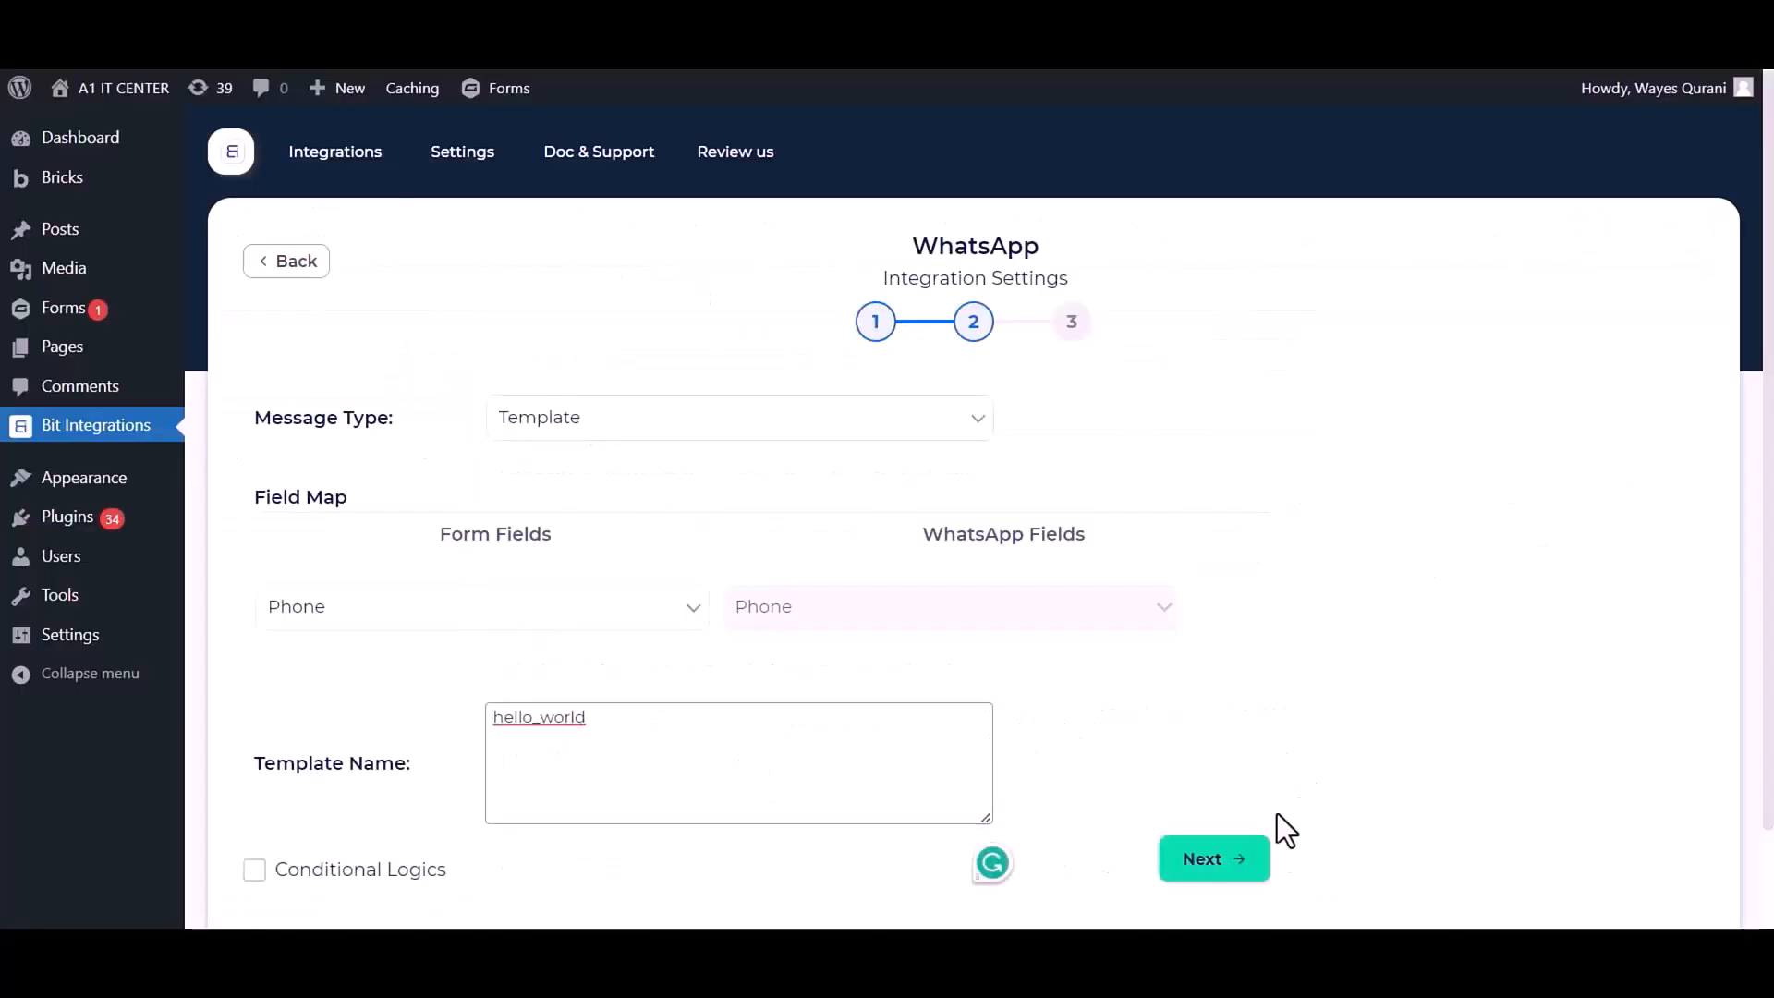
{"action": "left_click", "coordinate": [1238, 860]}
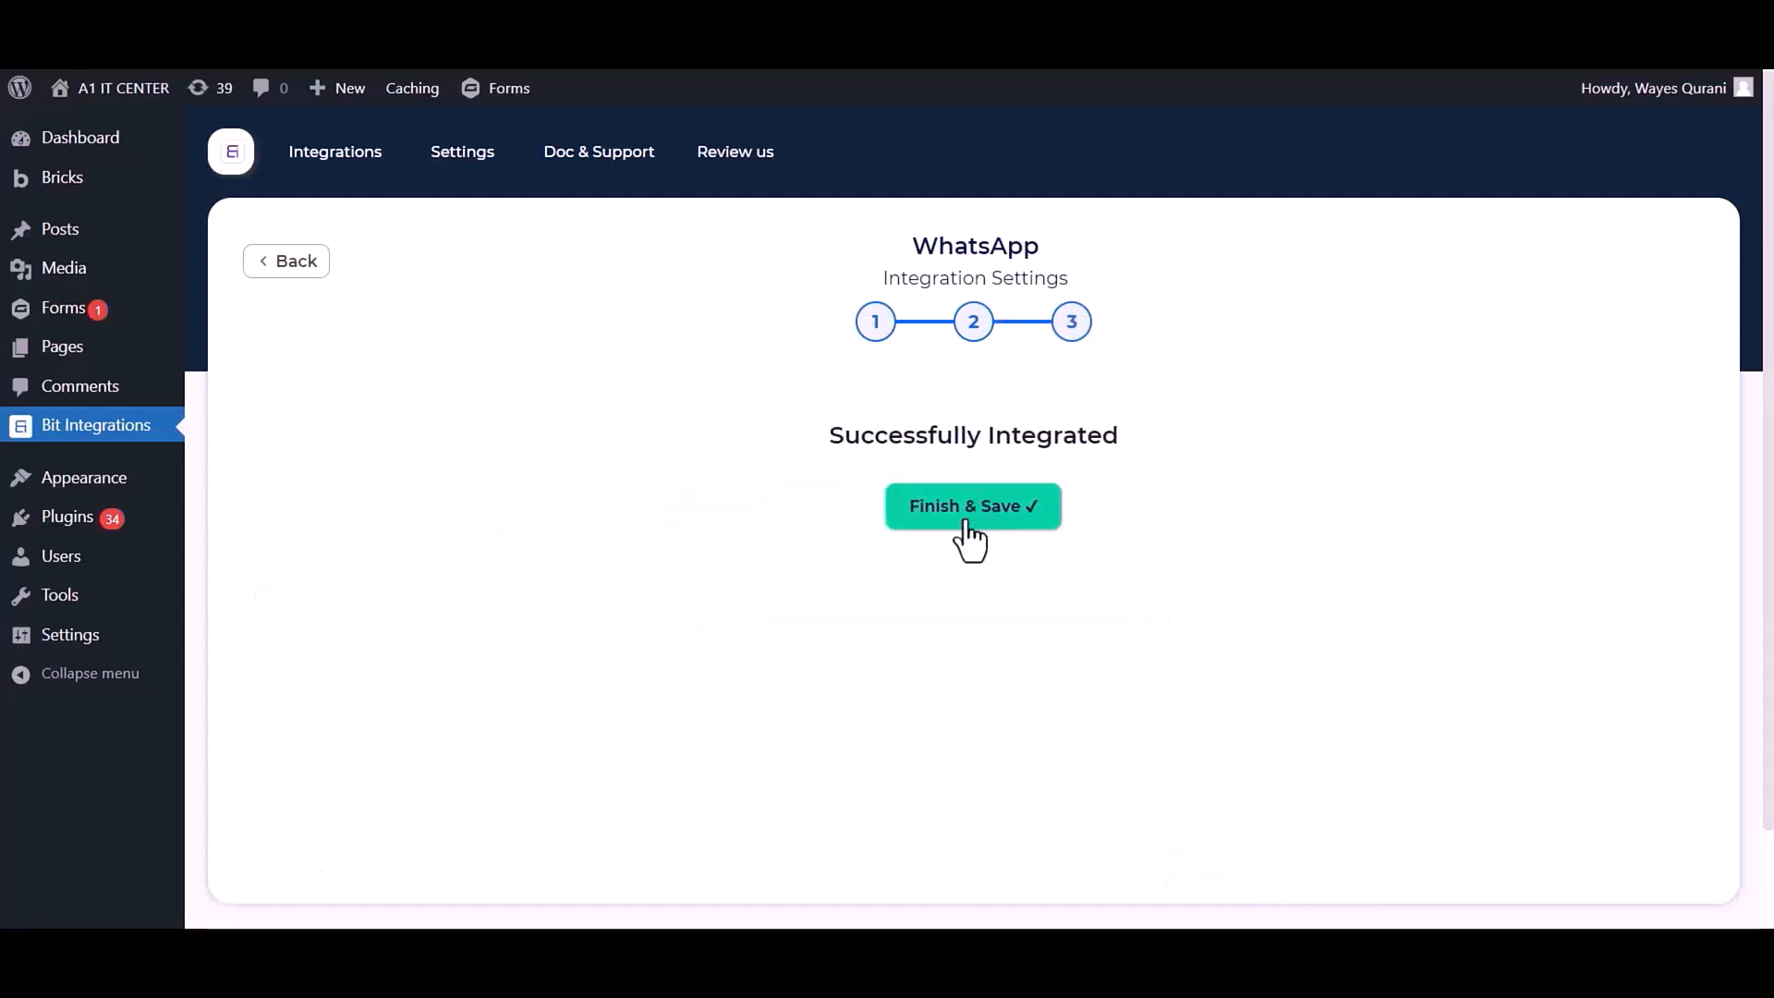
{"action": "left_click", "coordinate": [966, 525]}
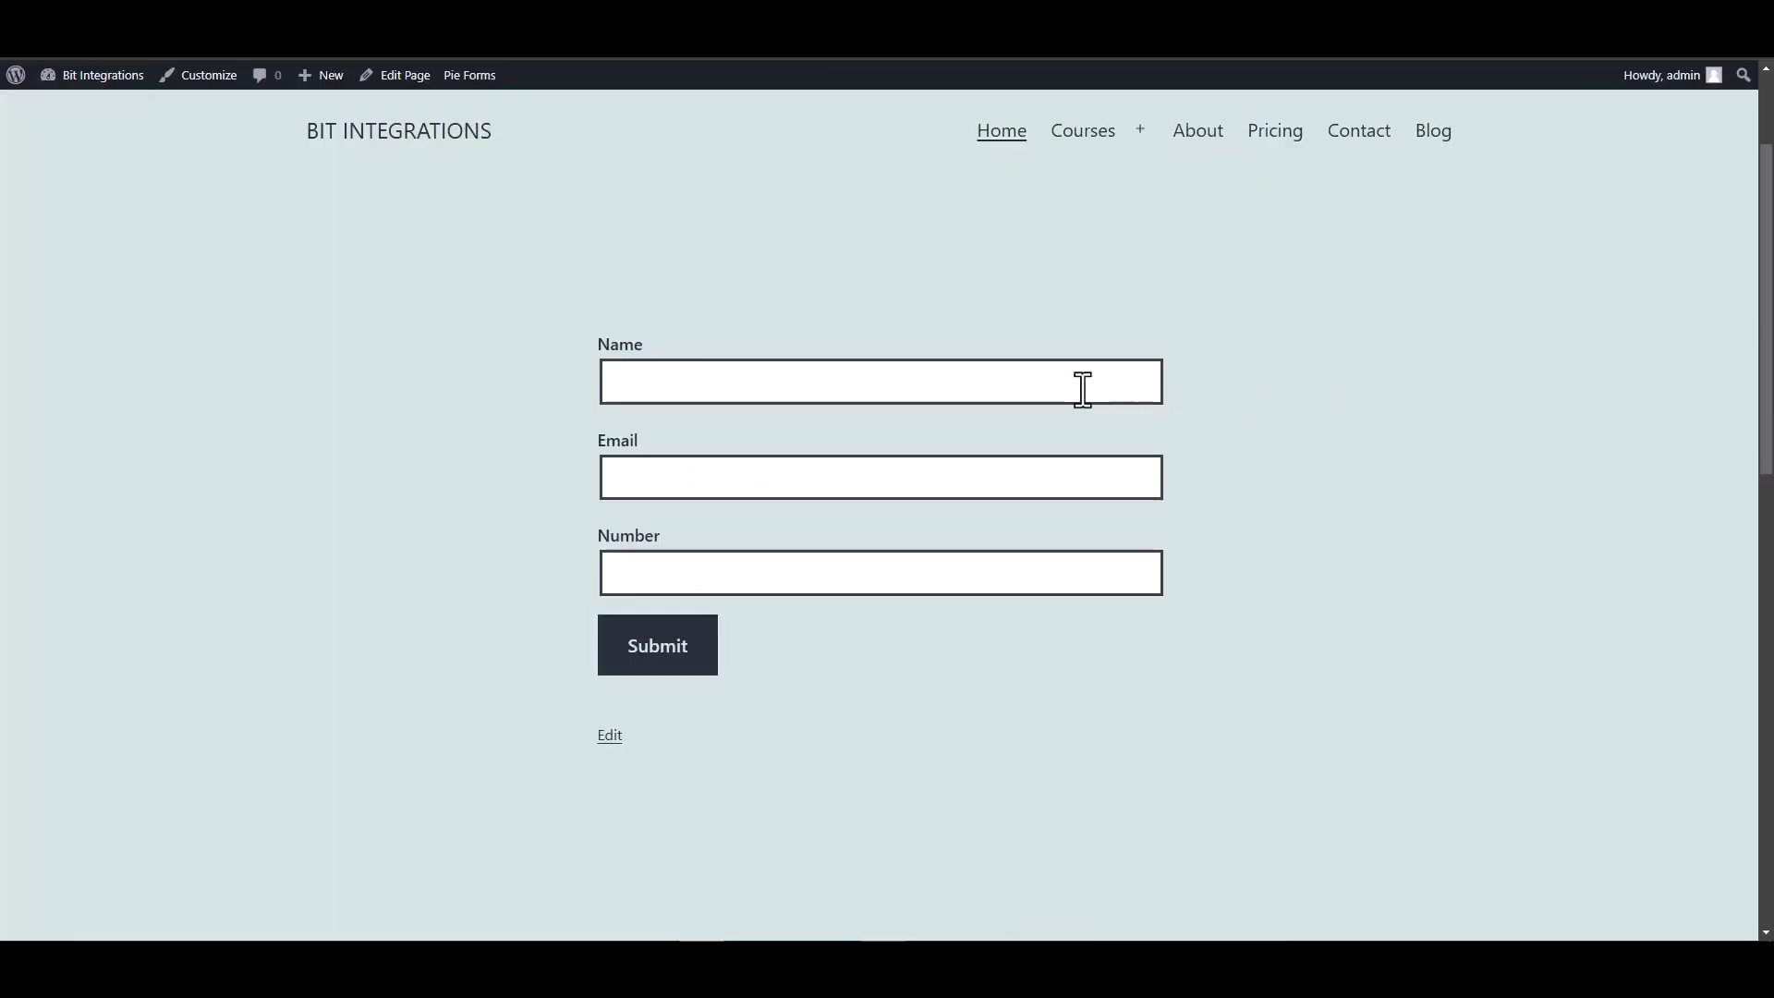
Step: Fill in the website's Pie Forms test form with the name Bit Integrations and the contact's e-mail
{"action": "left_click", "coordinate": [1083, 389]}
{"action": "type", "text": "Bit "}
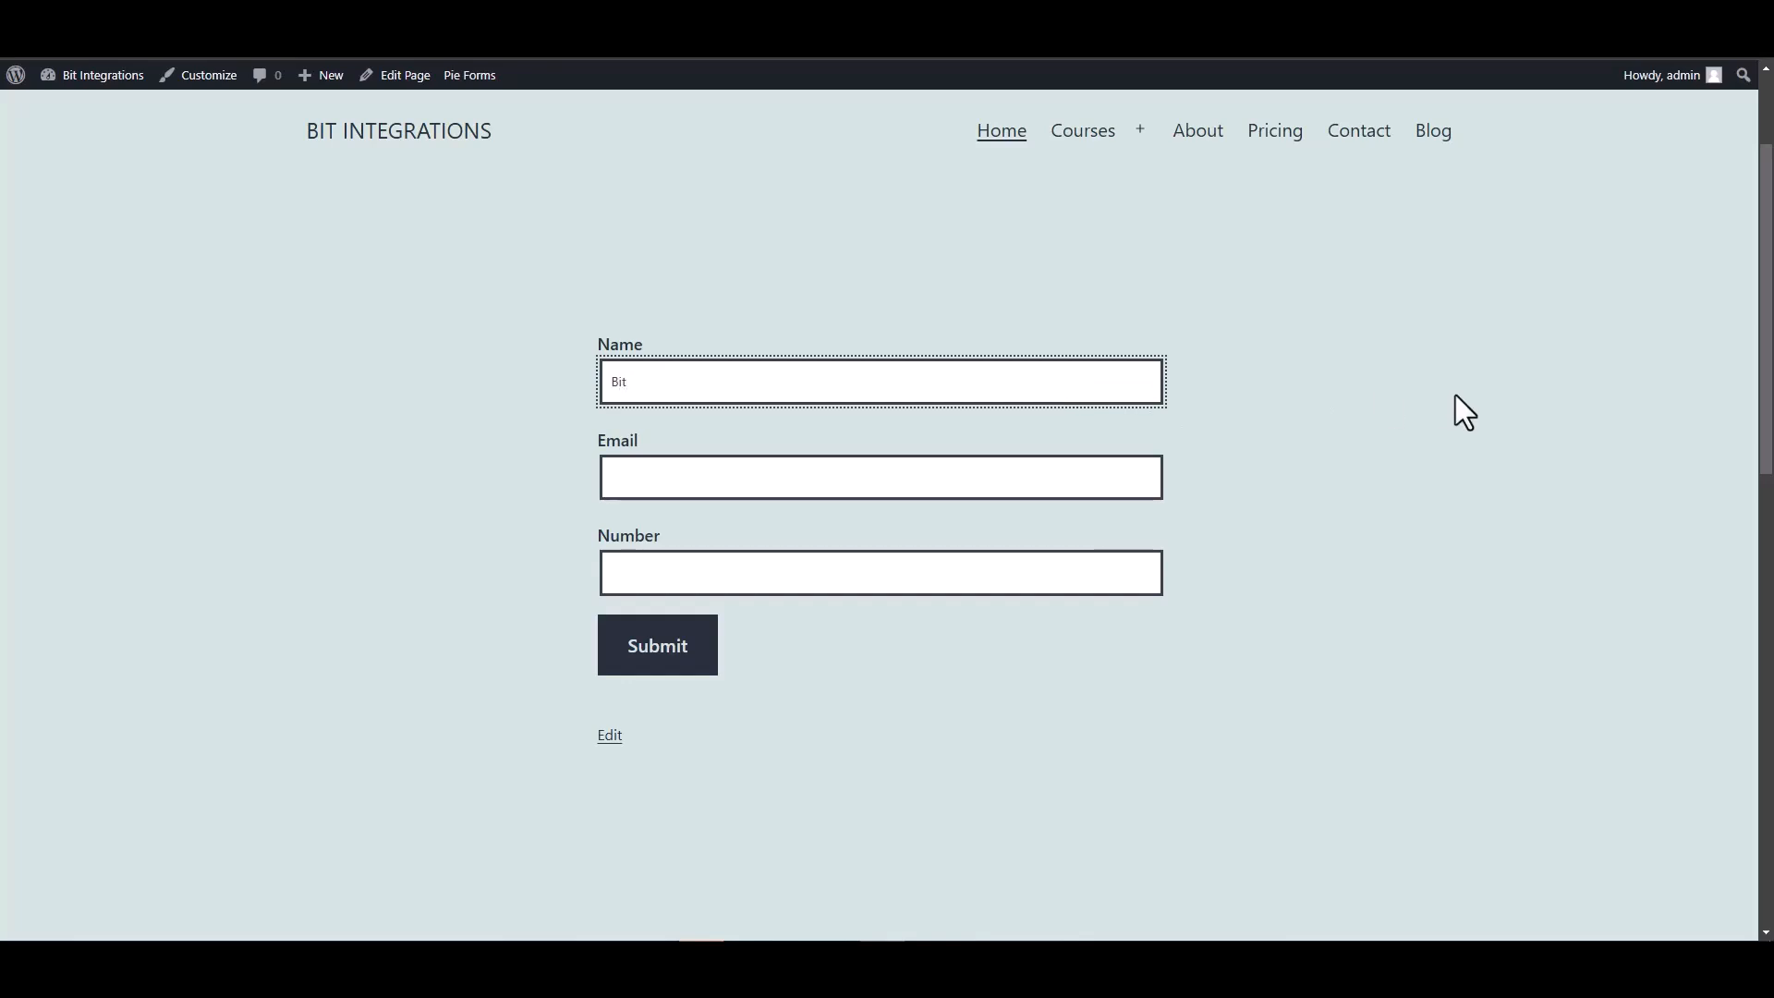
{"action": "type", "text": "Integrat"}
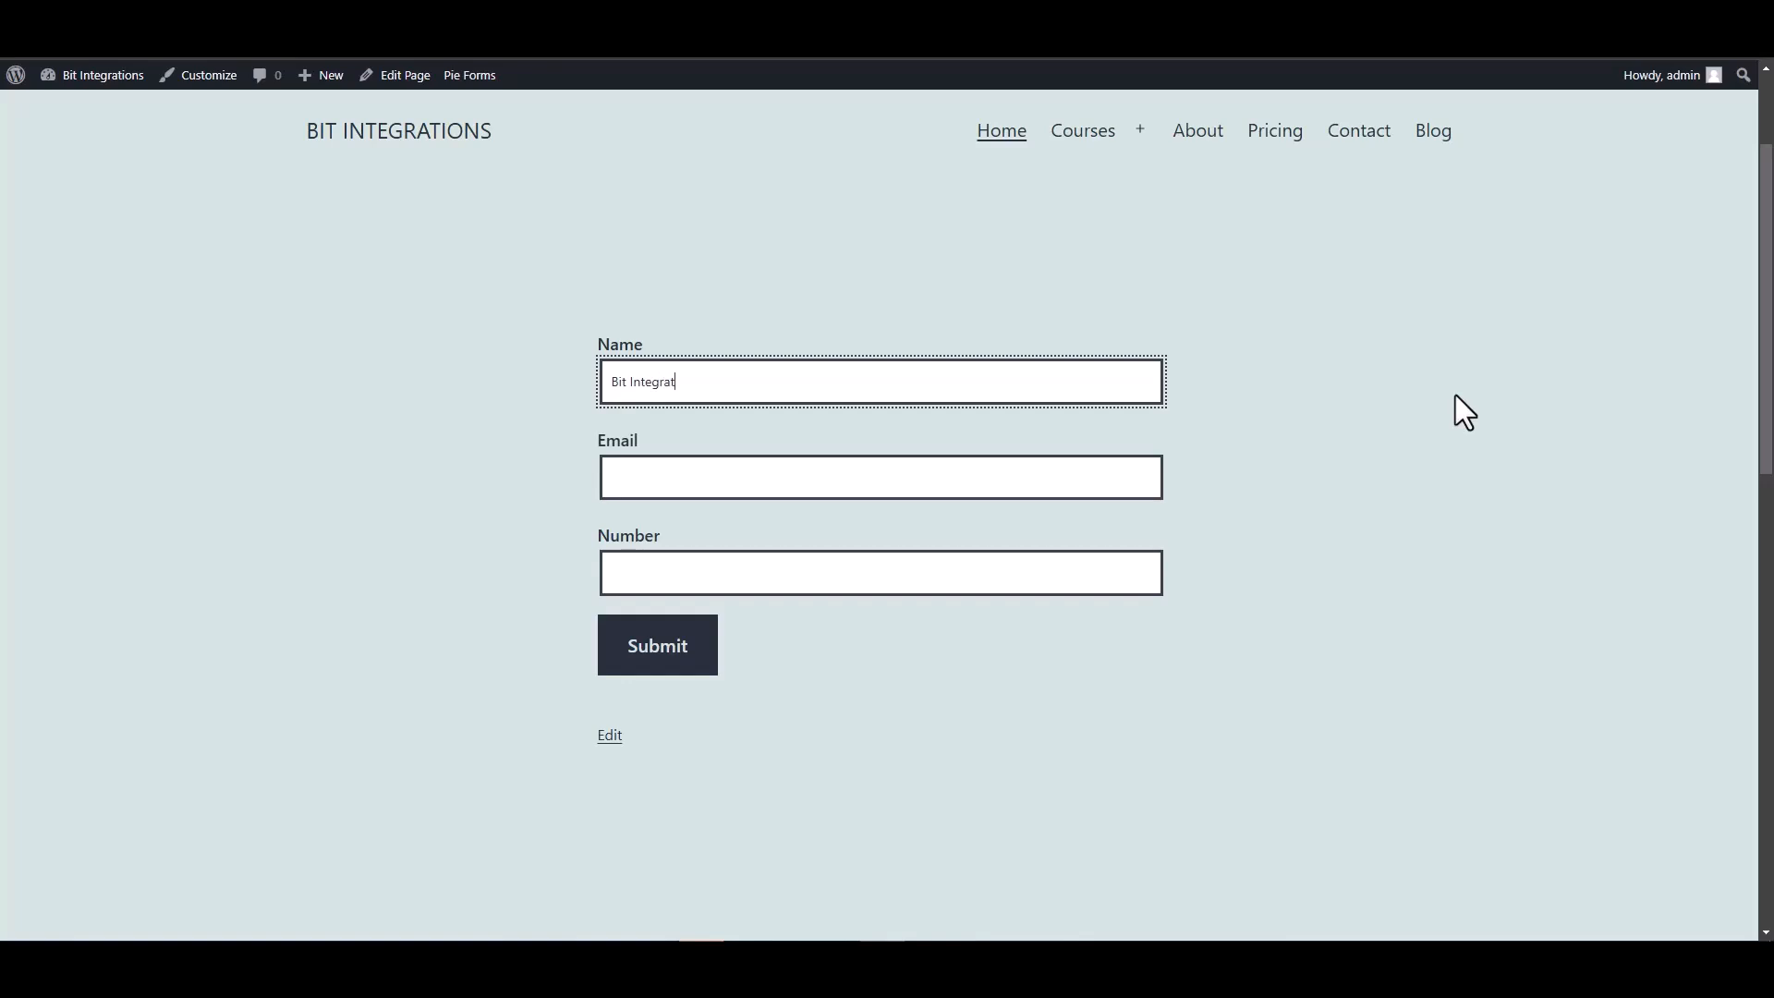
{"action": "type", "text": "ions"}
{"action": "left_click", "coordinate": [1092, 475]}
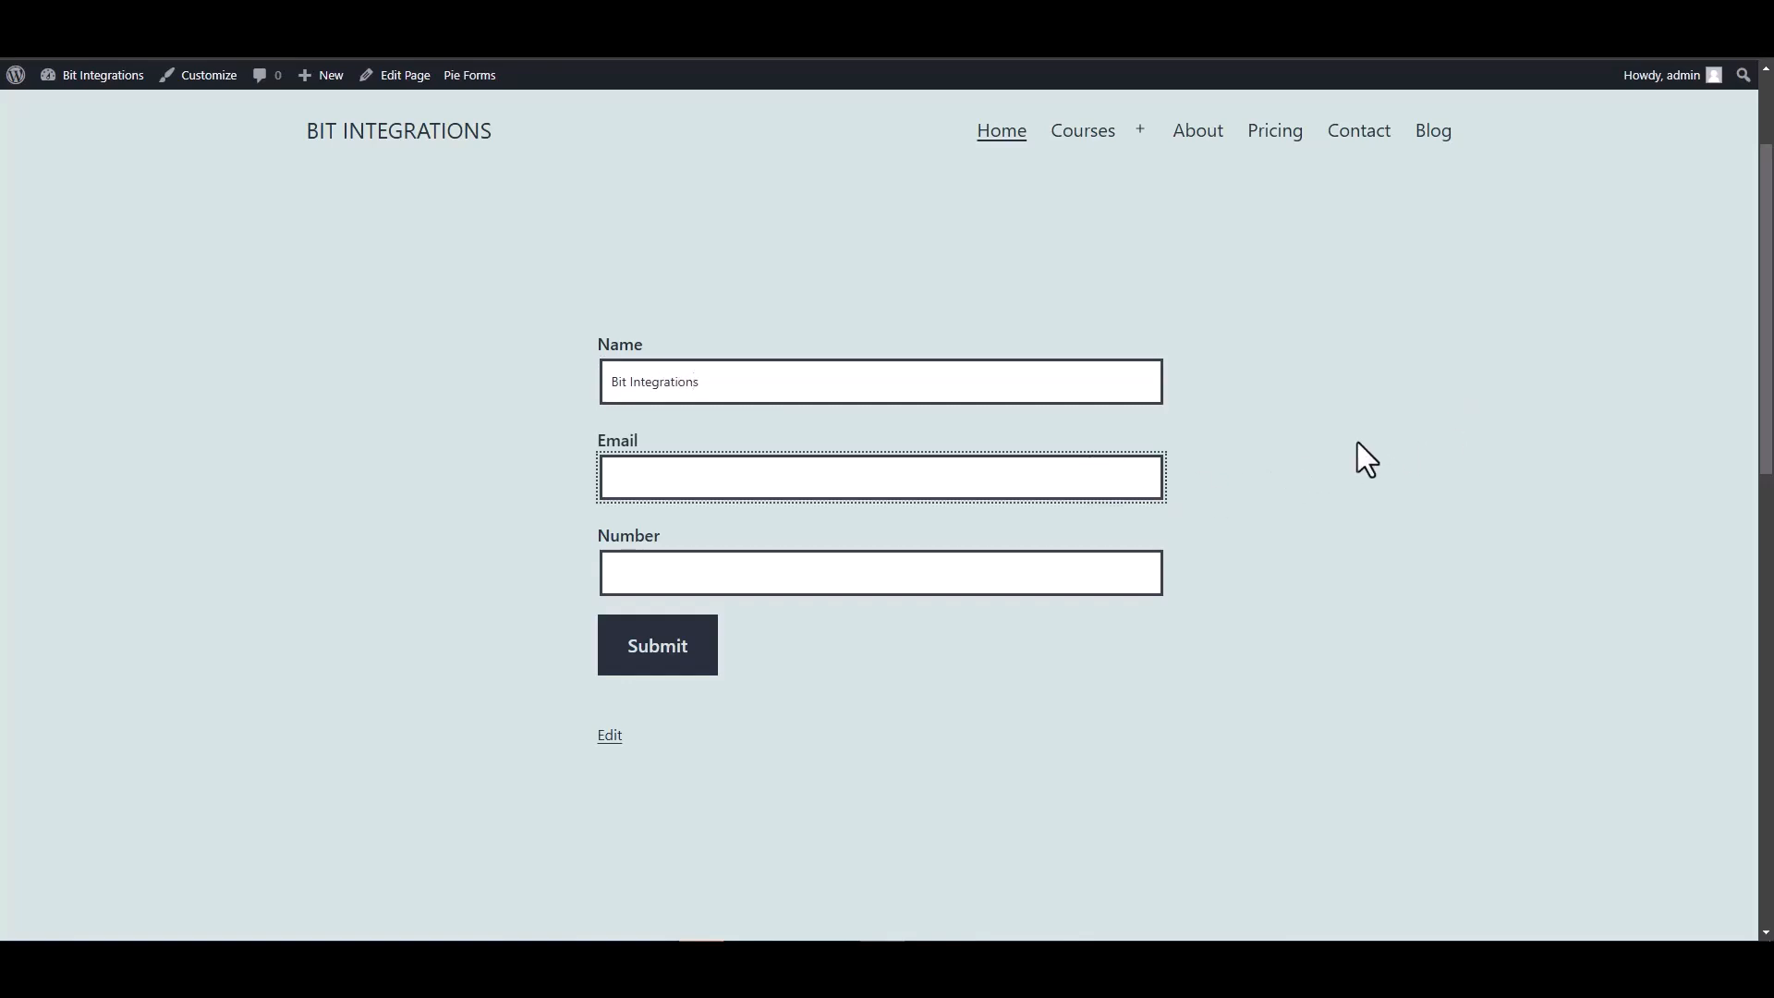
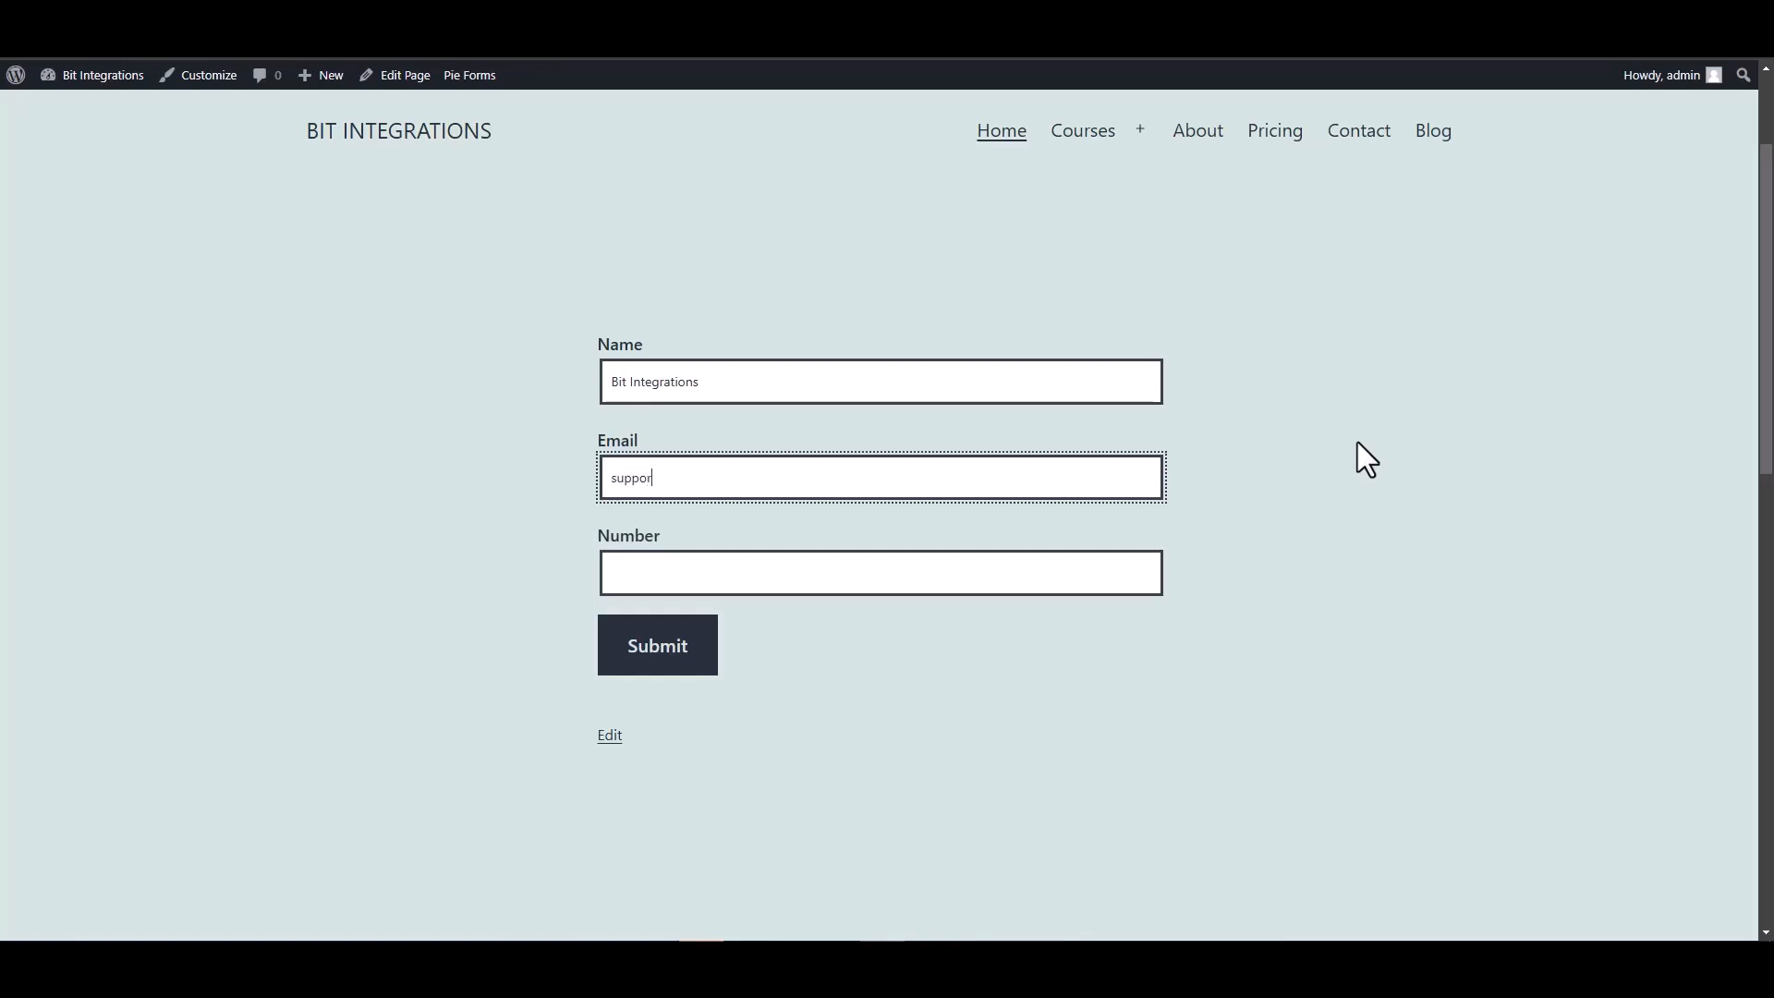
Step: Enter the contact's phone number in the test form and submit the form
{"action": "left_click", "coordinate": [1093, 568]}
{"action": "type", "text": "44"}
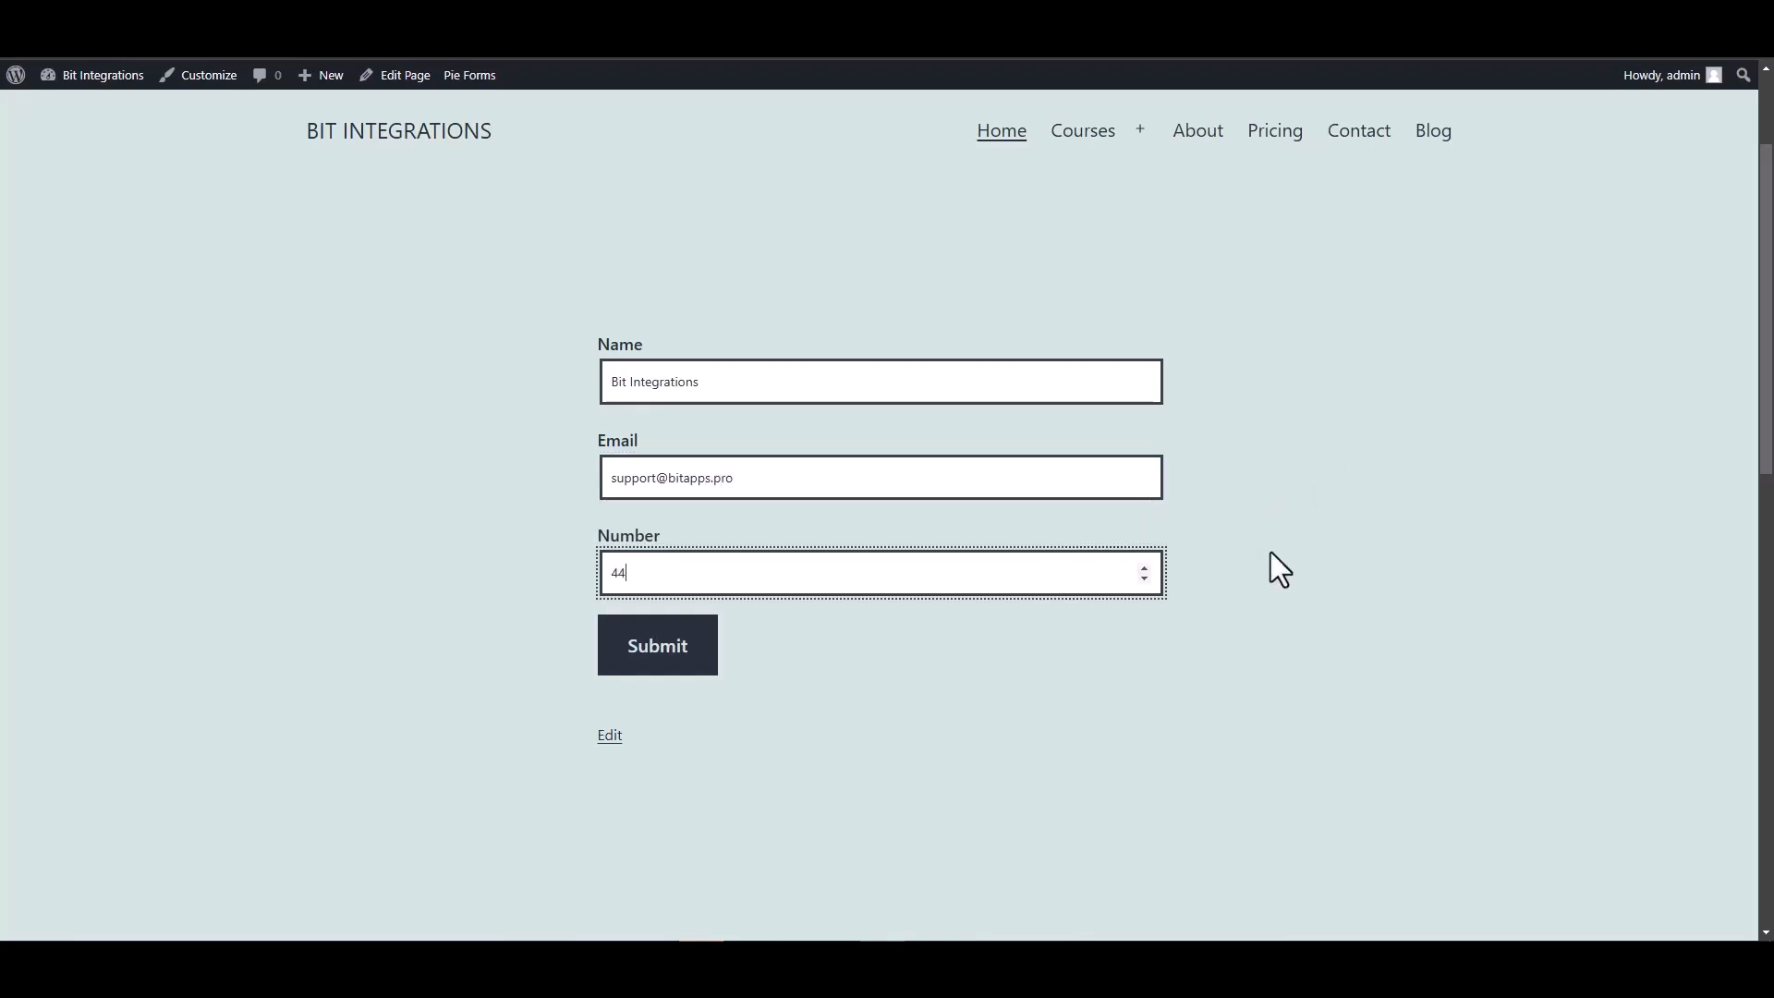
{"action": "type", "text": "4555666"}
{"action": "left_click", "coordinate": [670, 664]}
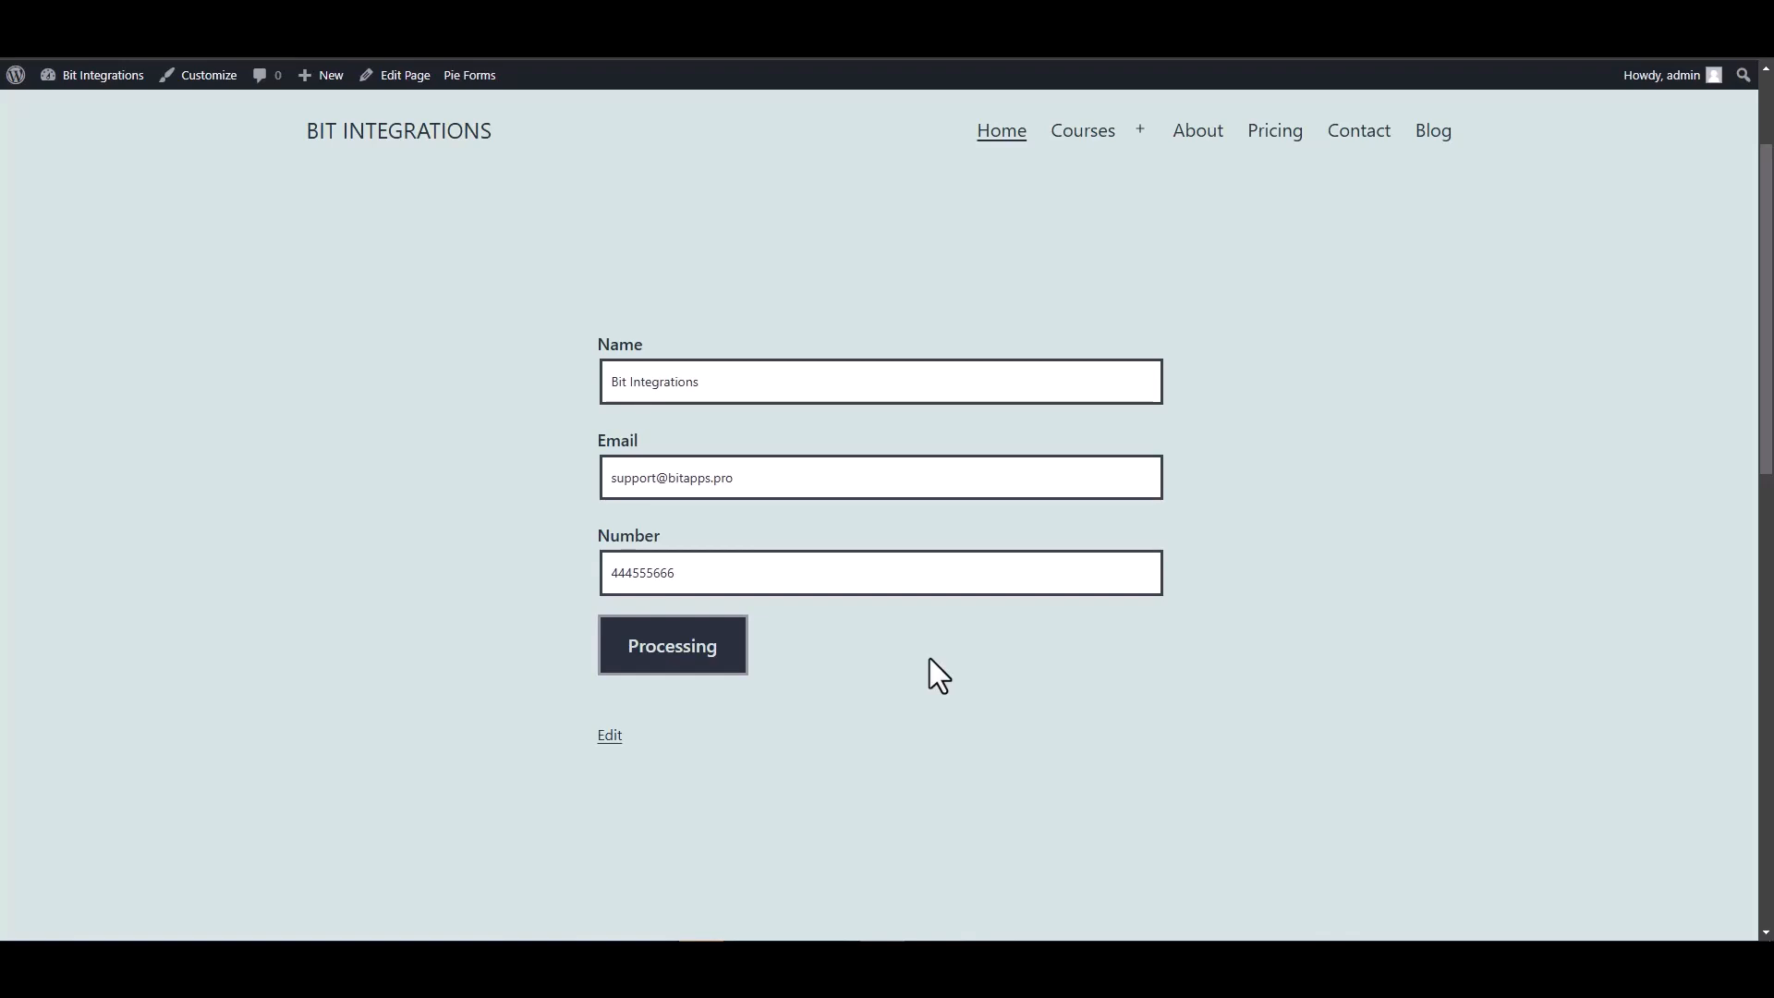
{"action": "scroll", "coordinate": [930, 657], "scroll_direction": "down", "scroll_amount": 3}
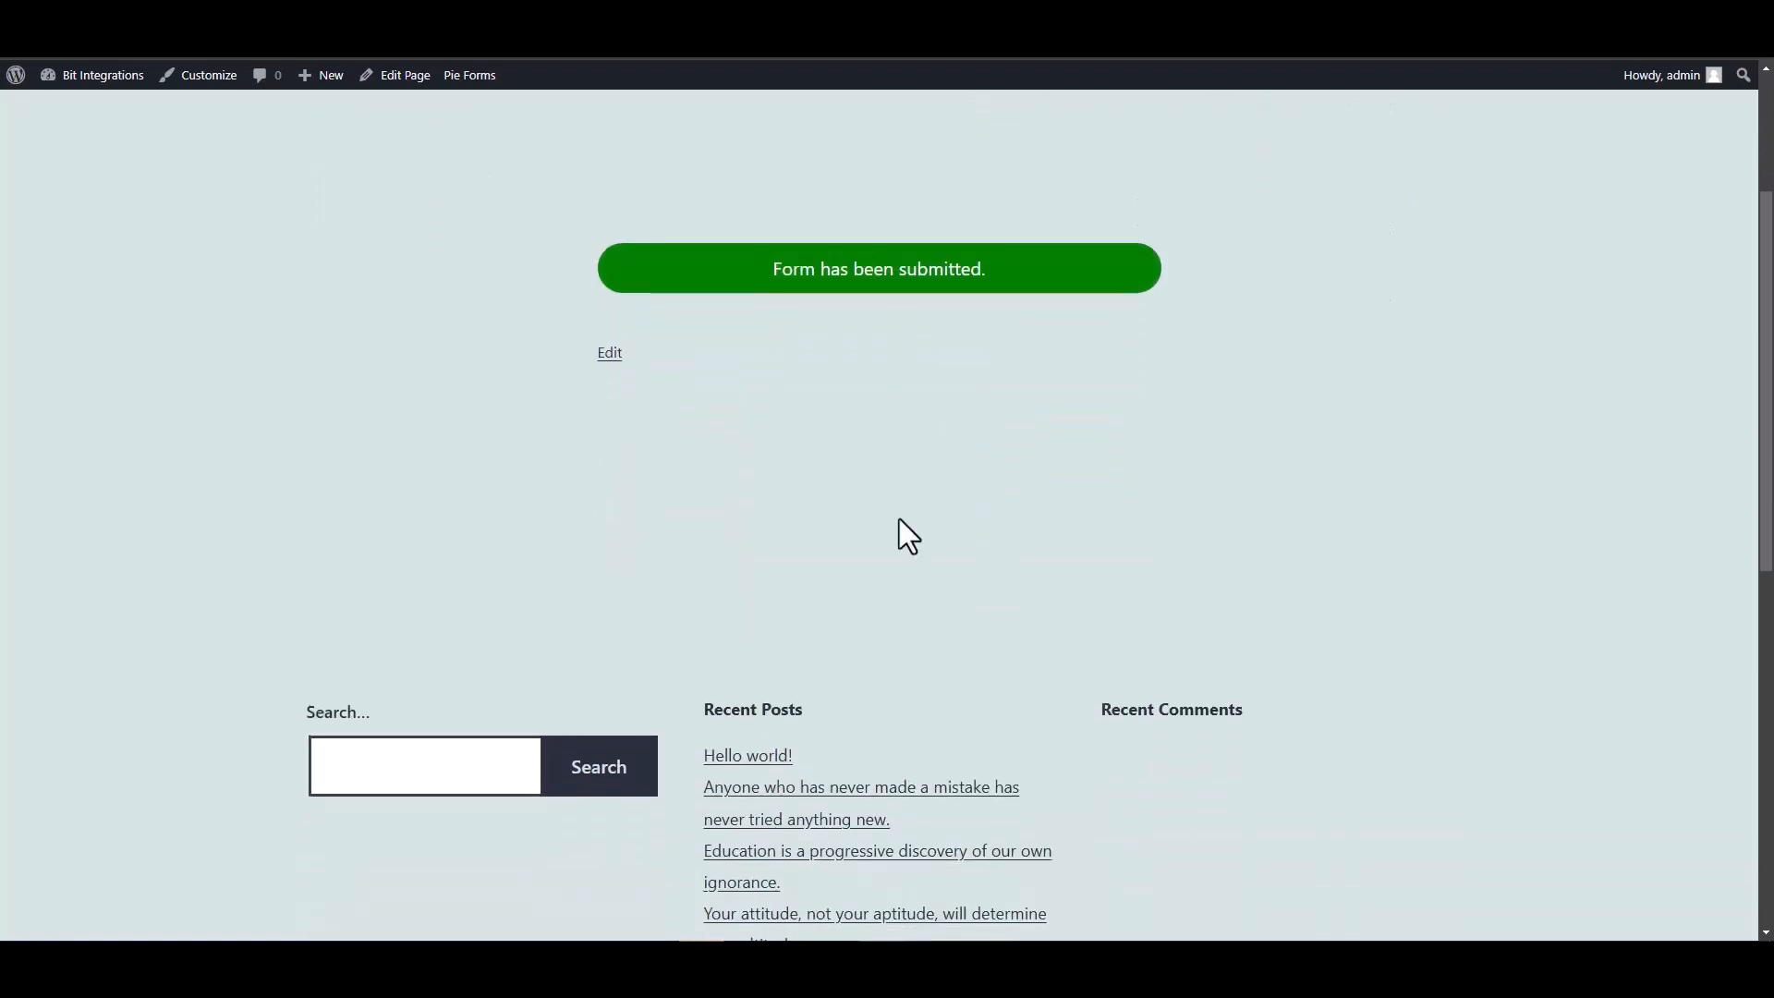
{"action": "scroll", "coordinate": [951, 437], "scroll_direction": "up", "scroll_amount": 2}
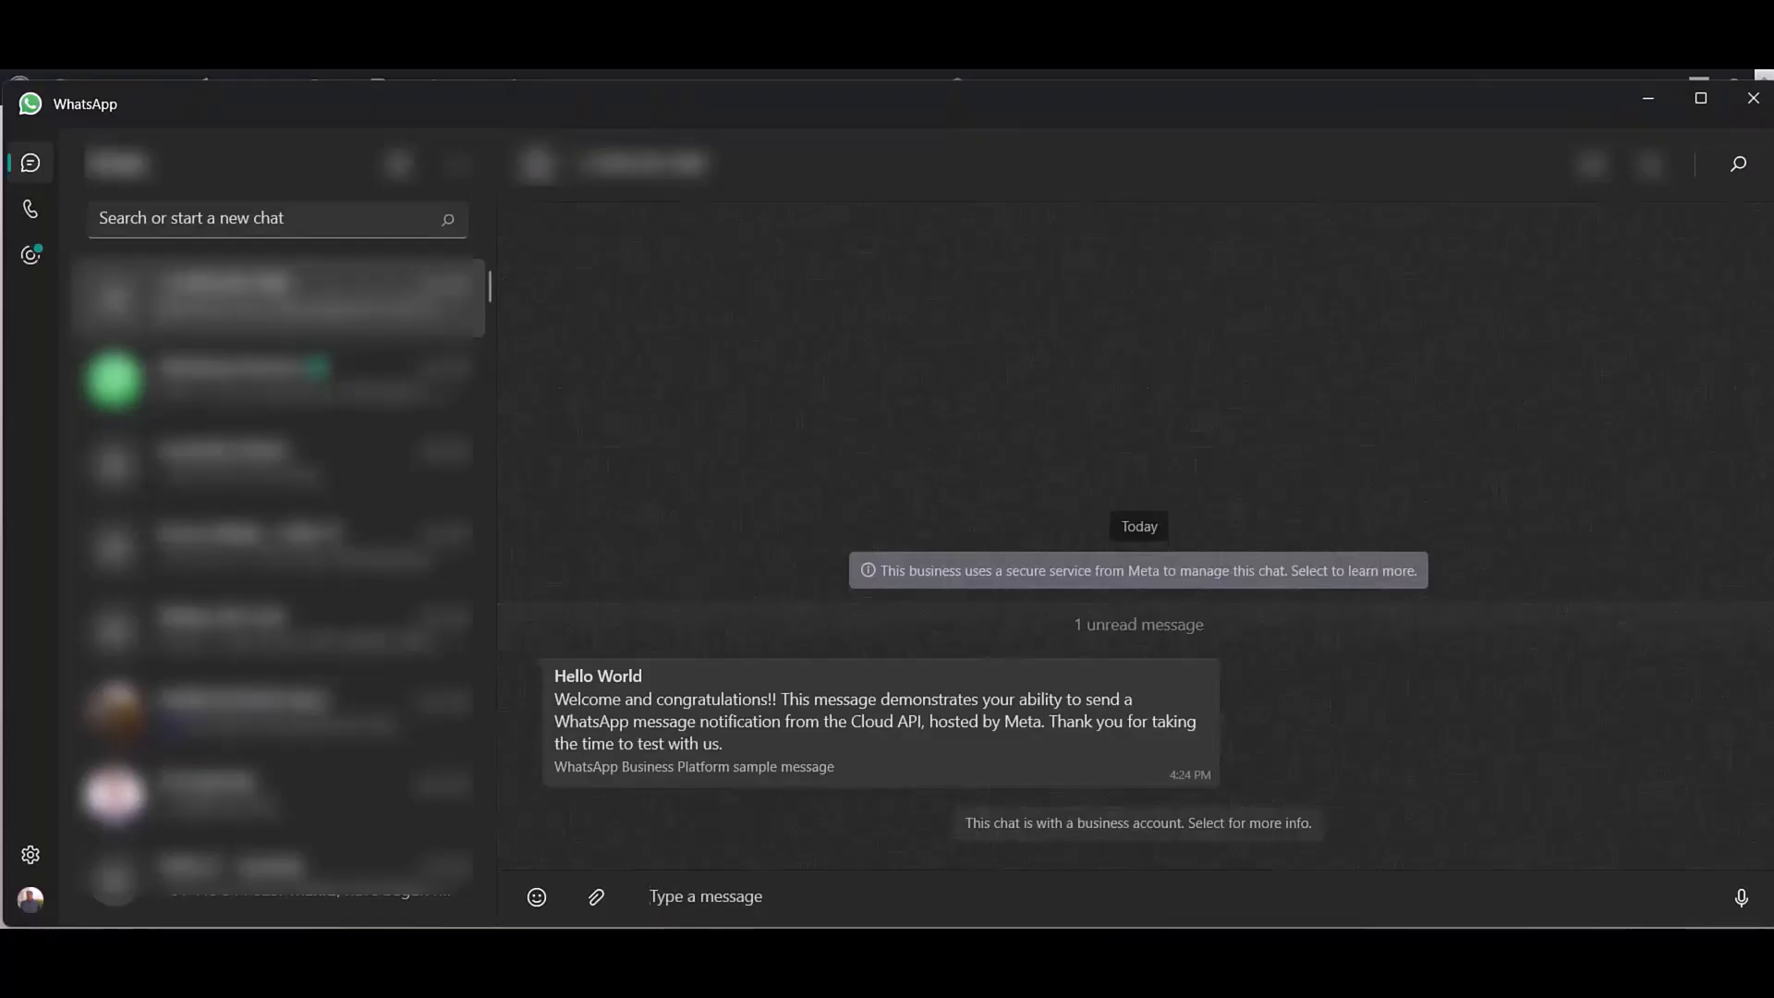
Step: Compare the Hello World message received in WhatsApp with the preview of the hello_world template
{"action": "left_click_drag", "start_coordinate": [556, 681], "coordinate": [891, 752]}
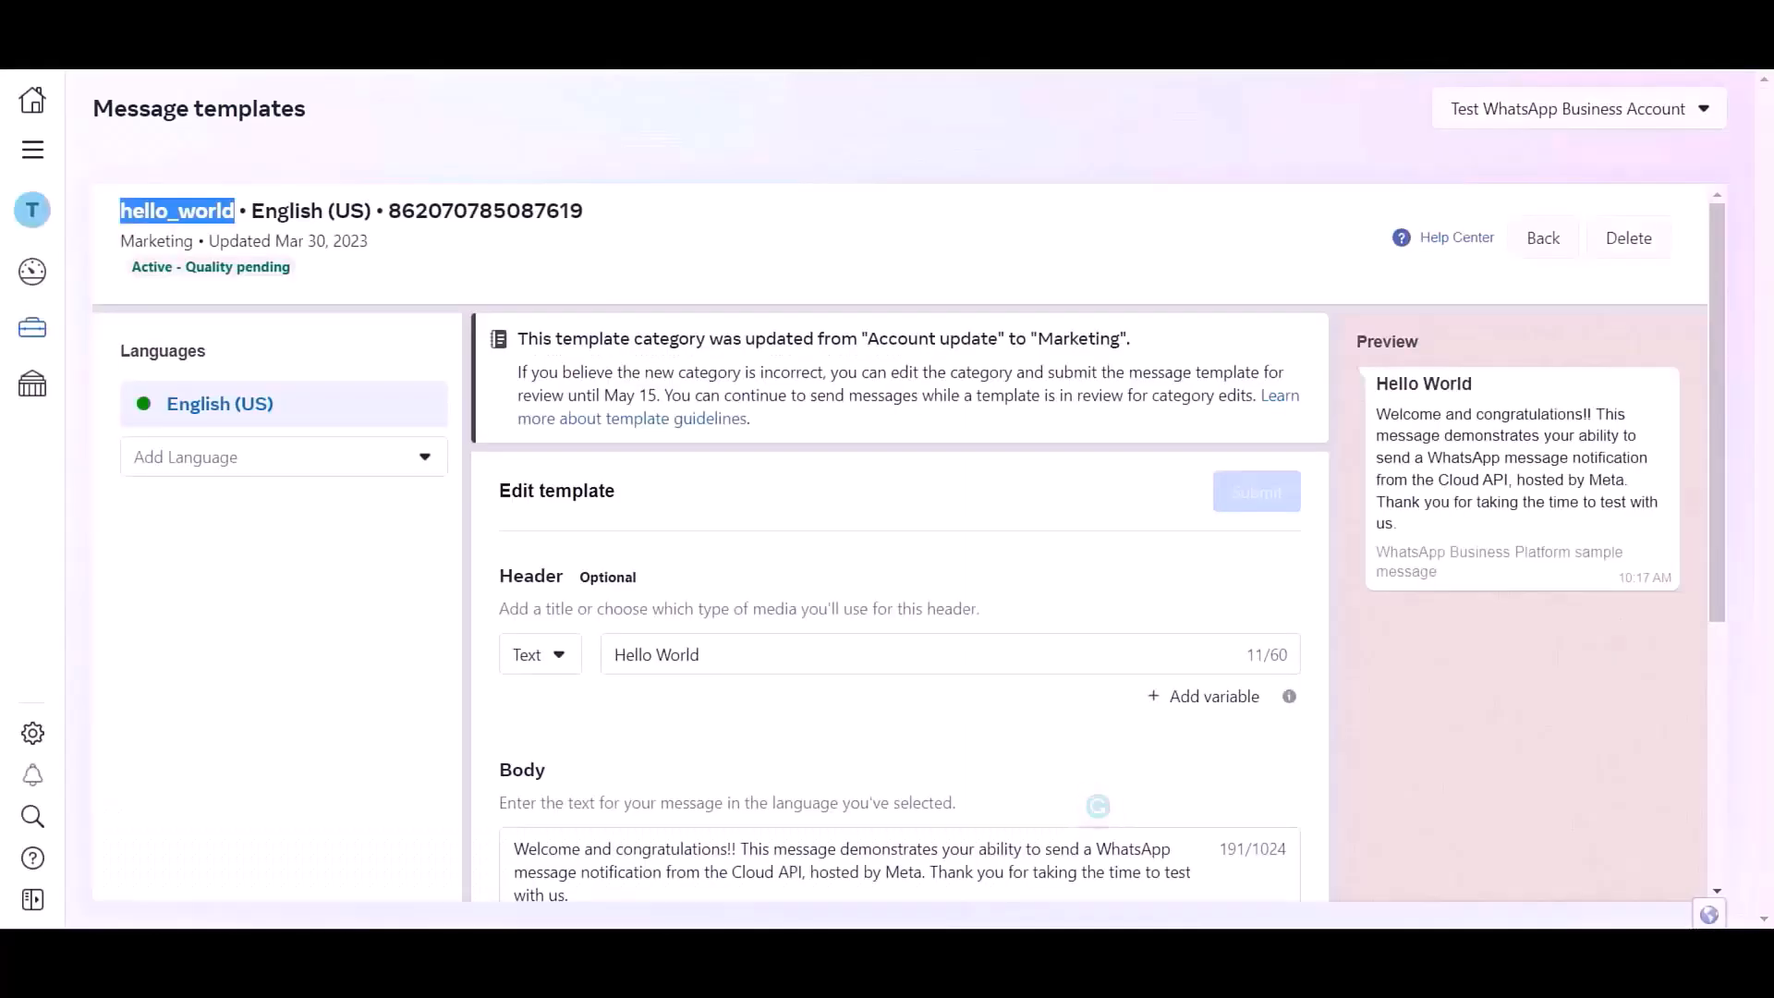
{"action": "left_click", "coordinate": [1371, 375]}
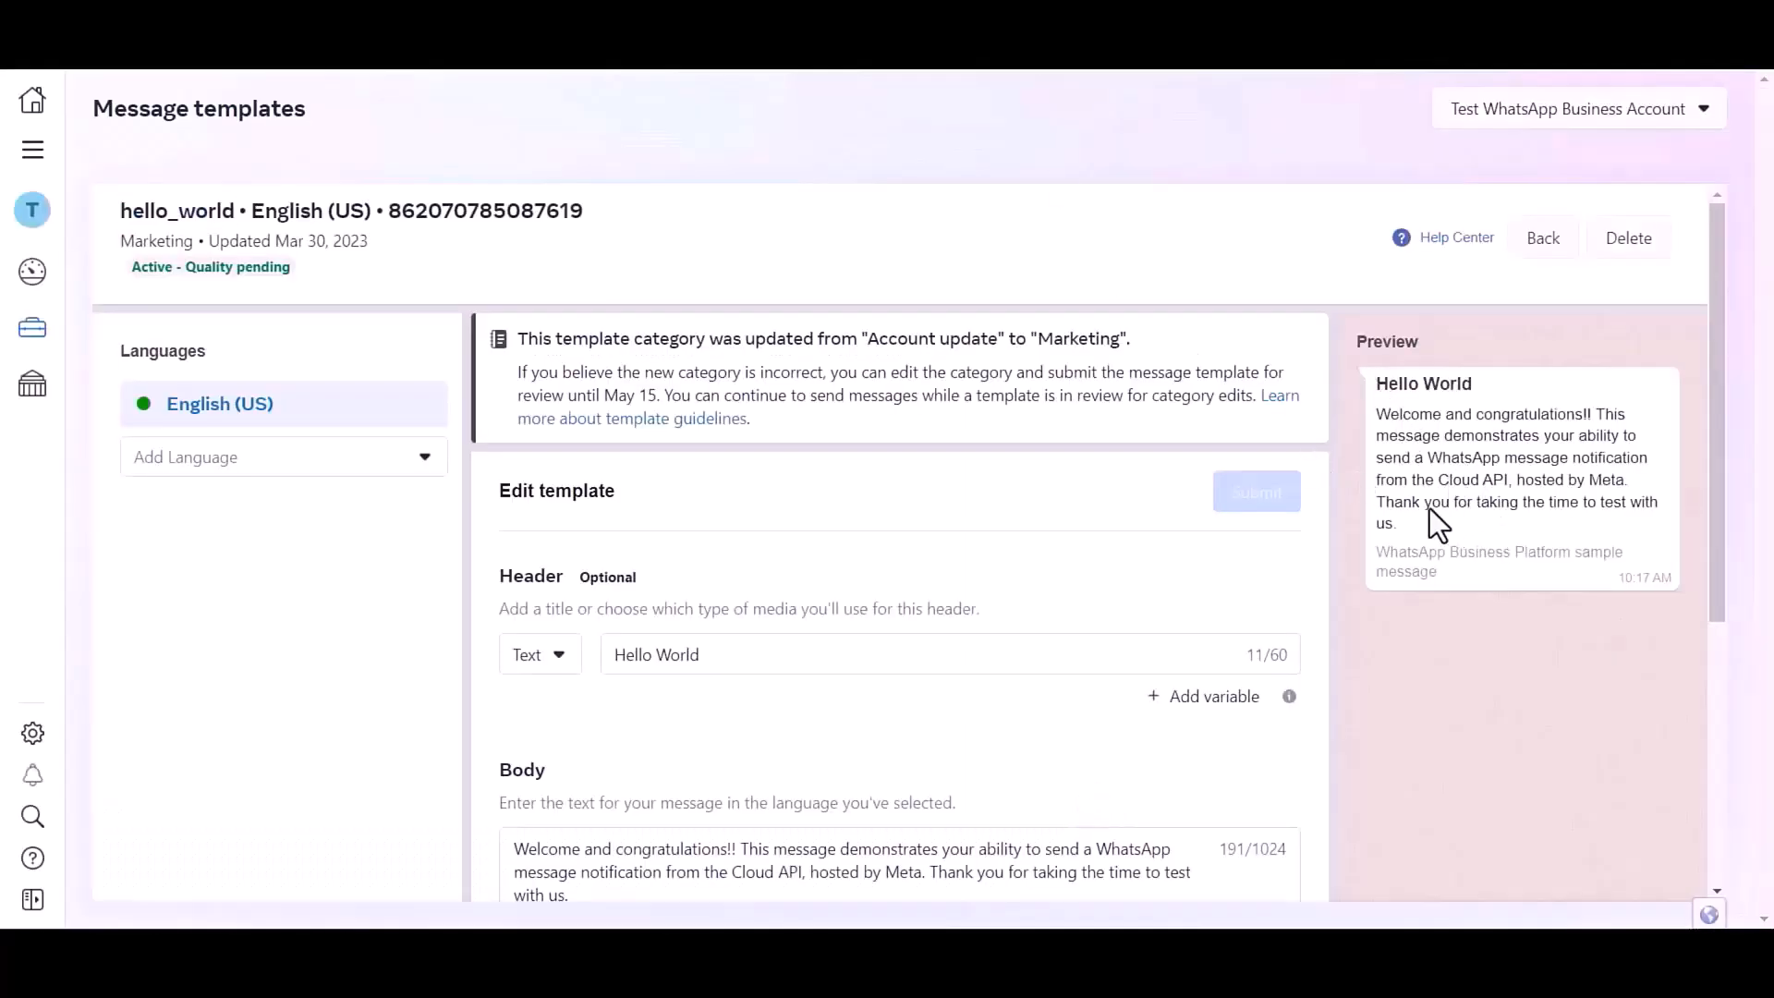